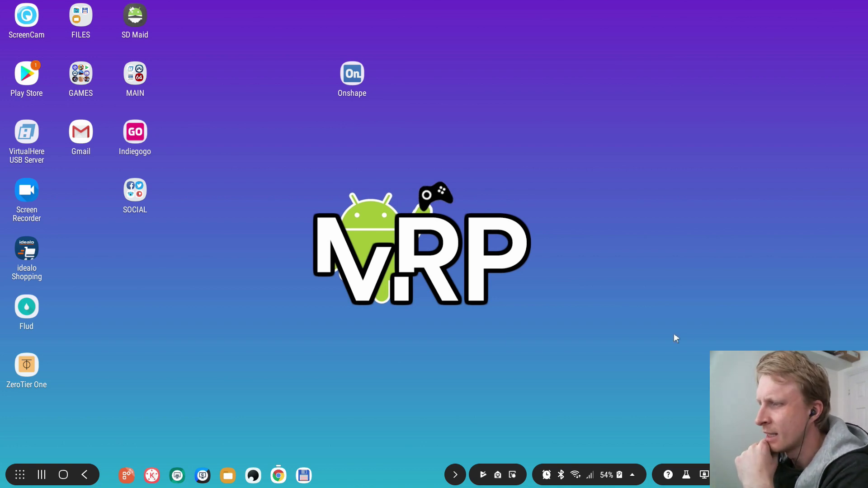
# Open Chrome, search for "meaning of CAD" in a new tab, and read the computer-aided design definitions
pyautogui.click(279, 476)
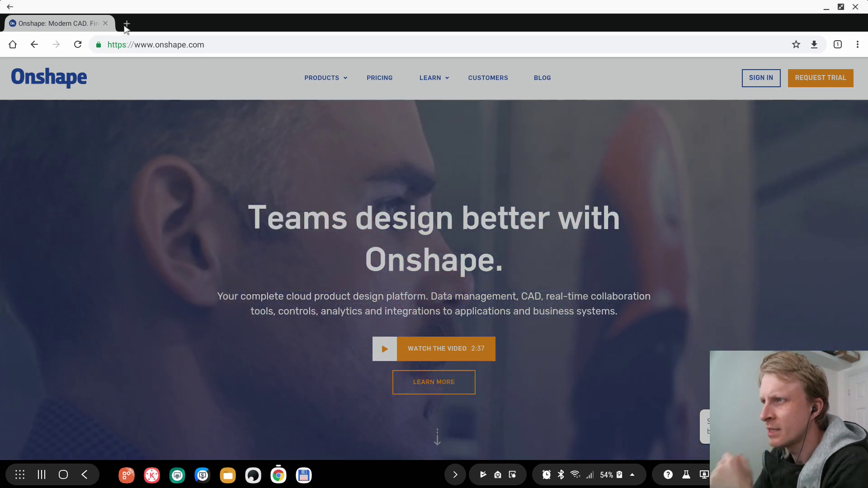
pyautogui.click(124, 24)
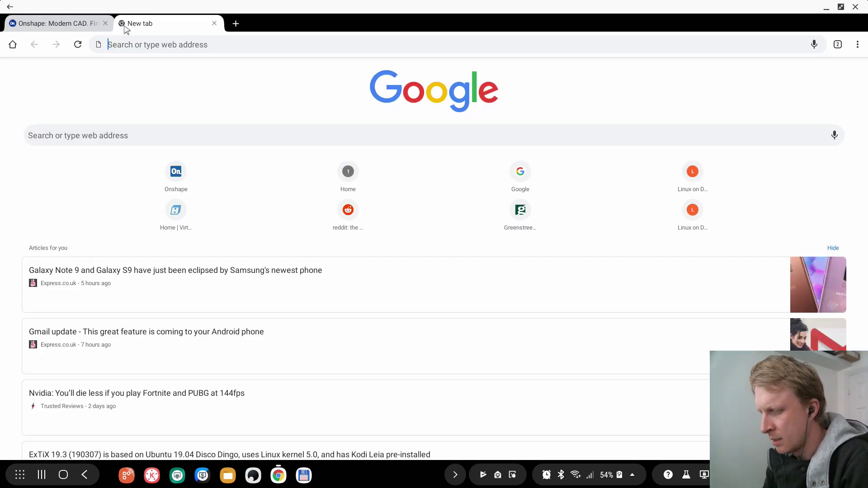
pyautogui.write('meaning of CAD')
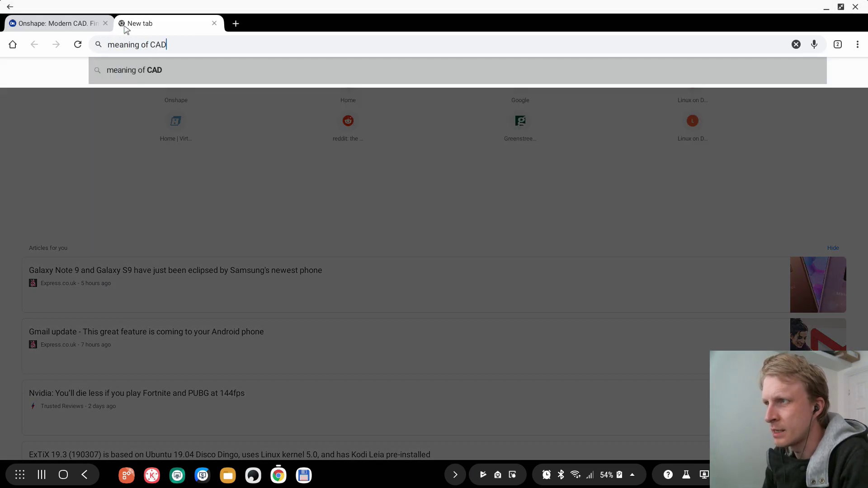
pyautogui.press('Return')
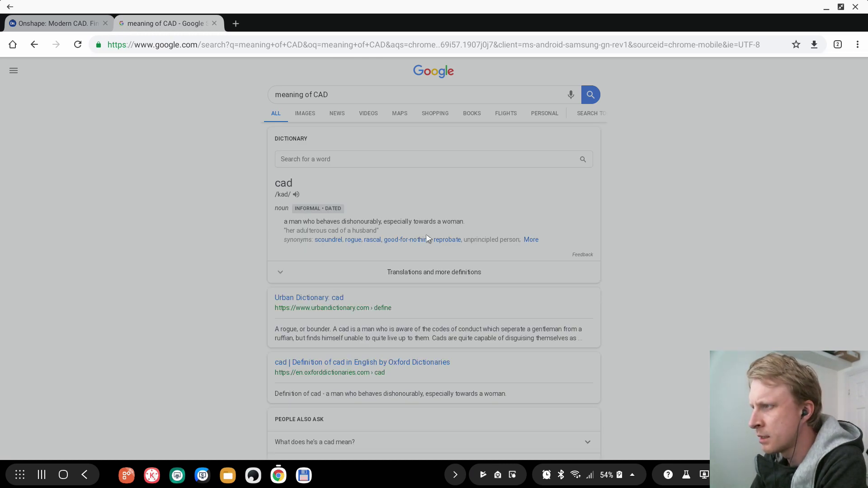
pyautogui.scroll(-5, 376, 243)
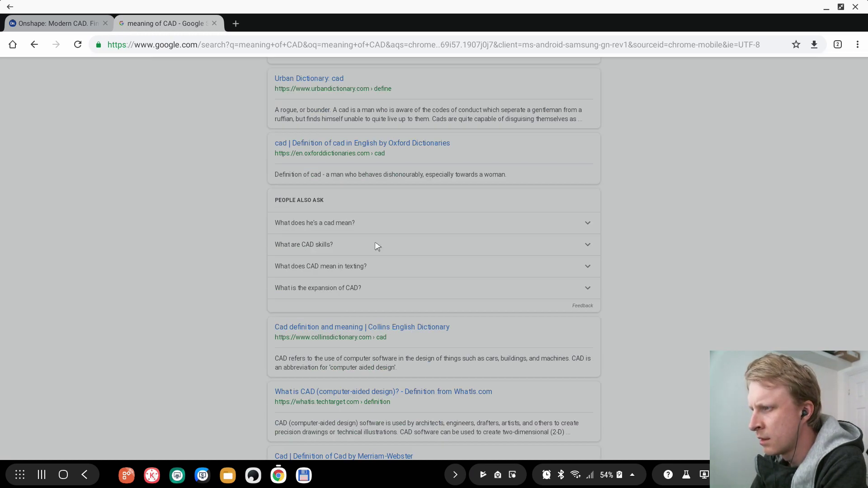
pyautogui.scroll(-1, 374, 247)
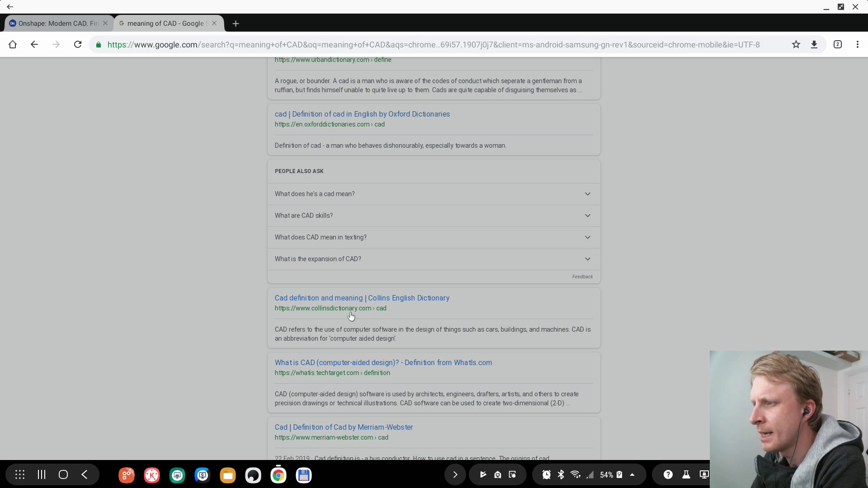
pyautogui.moveTo(304, 395); pyautogui.dragTo(355, 395)
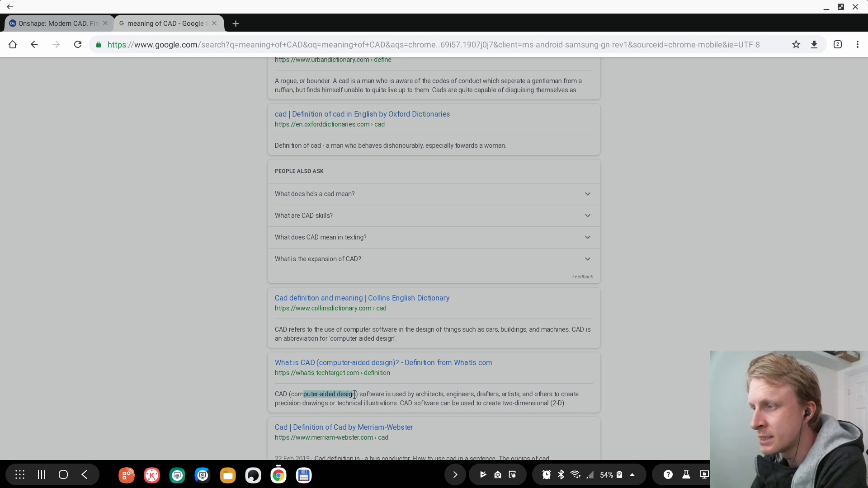
pyautogui.click(344, 396)
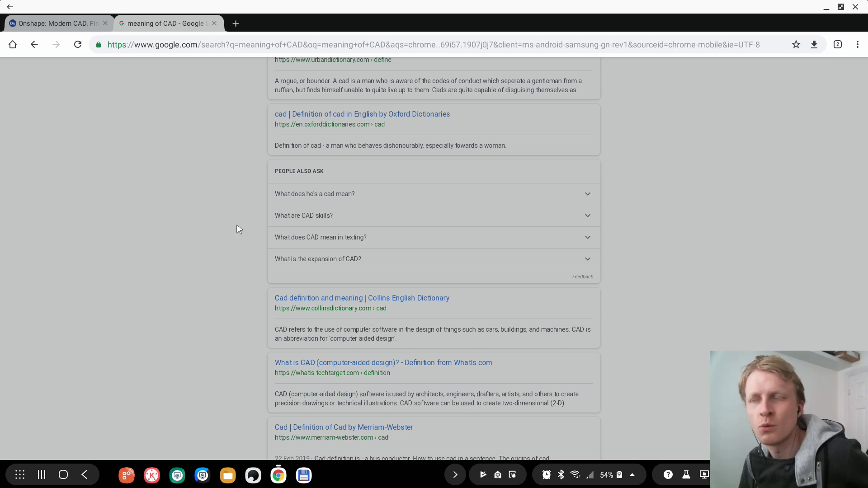
# Return to the Onshape website and look through its feature sections on parametric modeling, PDM, security and support
pyautogui.click(70, 21)
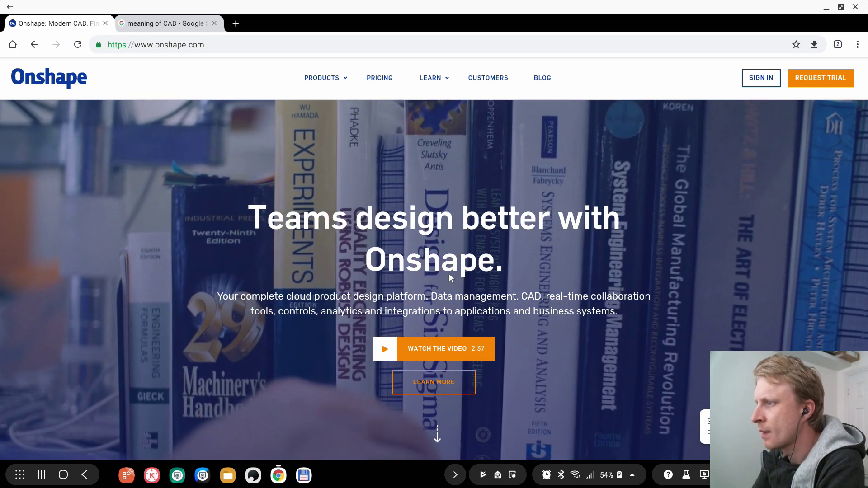
pyautogui.scroll(-7, 463, 261)
pyautogui.scroll(-8, 462, 258)
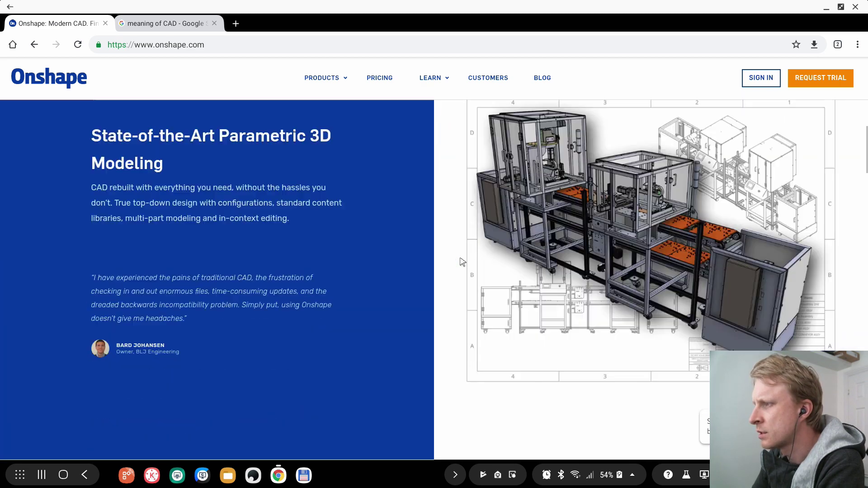
pyautogui.scroll(5, 653, 212)
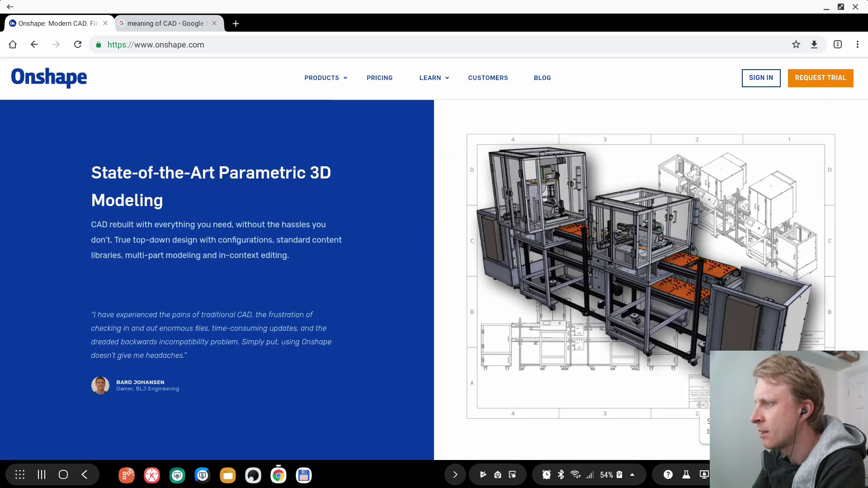
pyautogui.scroll(-10, 670, 310)
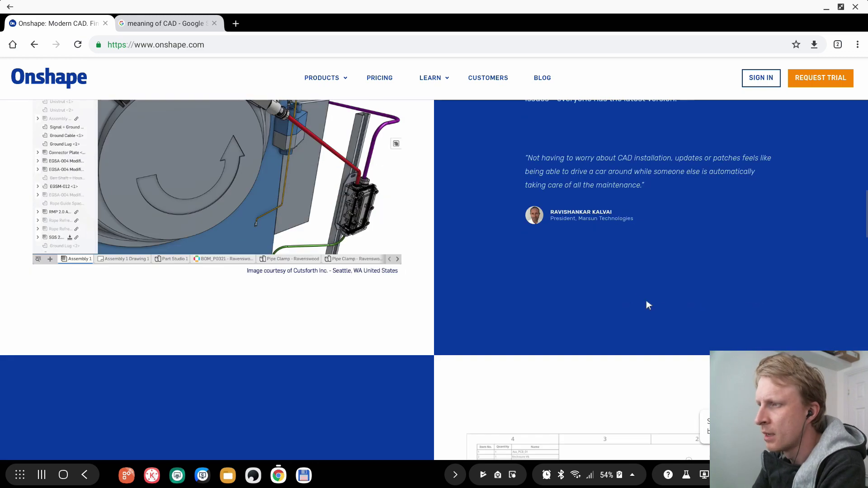
pyautogui.scroll(2, 647, 304)
pyautogui.scroll(-7, 223, 246)
pyautogui.scroll(-2, 655, 230)
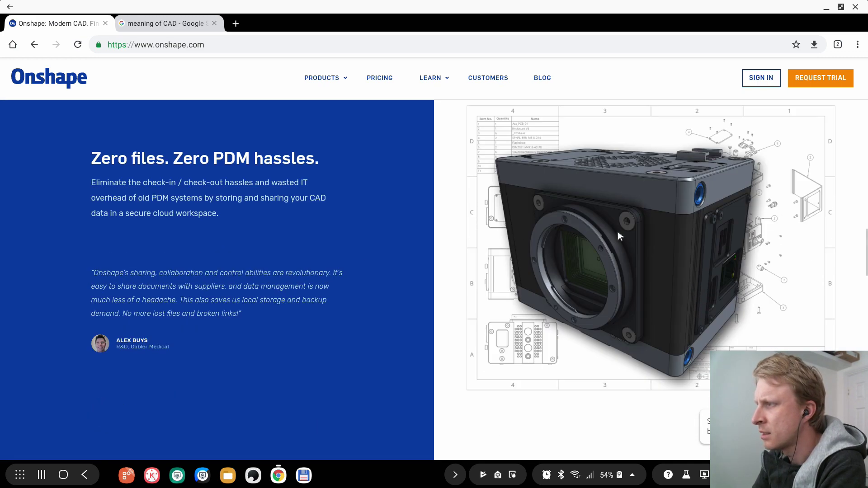
pyautogui.scroll(-8, 651, 229)
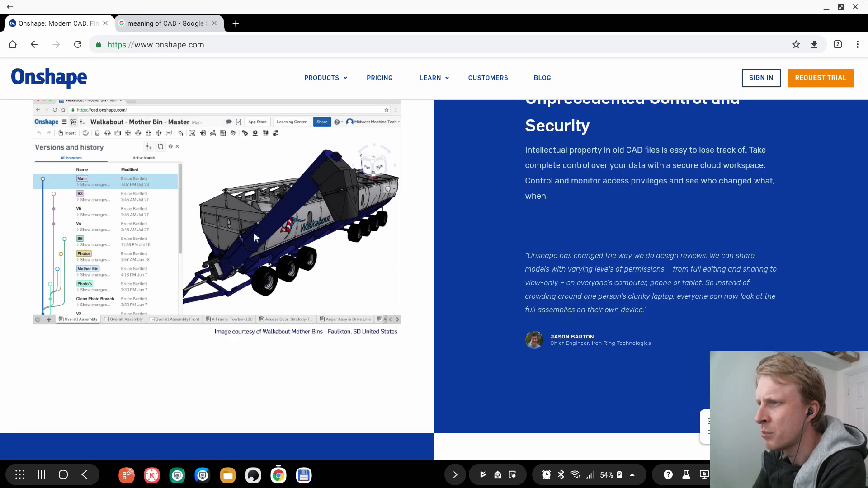
pyautogui.scroll(-7, 286, 225)
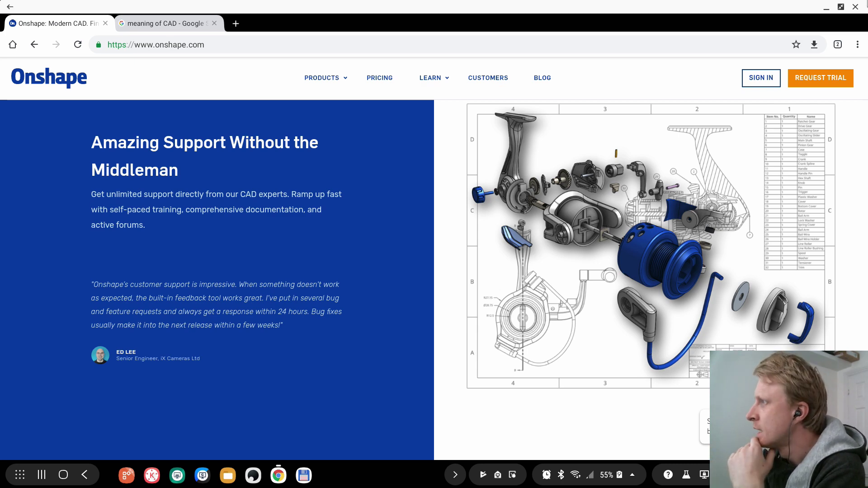
# Switch from the browser to the Onshape app and maximize its window
pyautogui.click(826, 8)
pyautogui.doubleClick(352, 75)
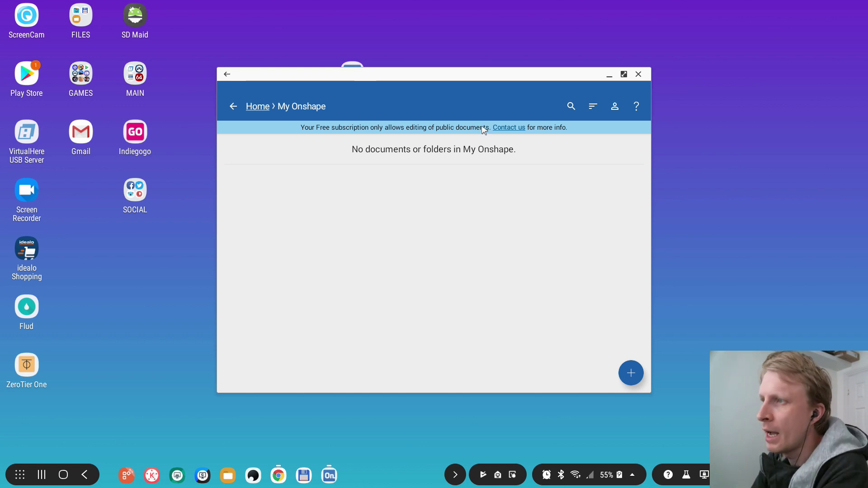
pyautogui.moveTo(395, 83); pyautogui.dragTo(389, 114)
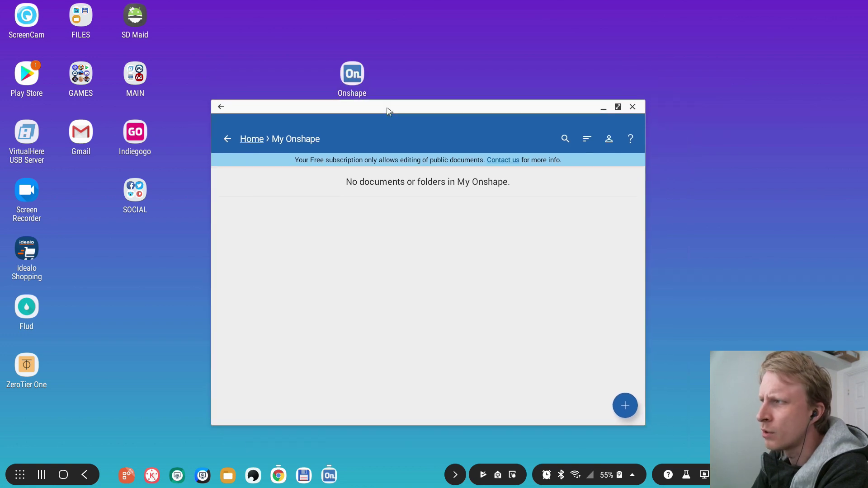
pyautogui.click(619, 108)
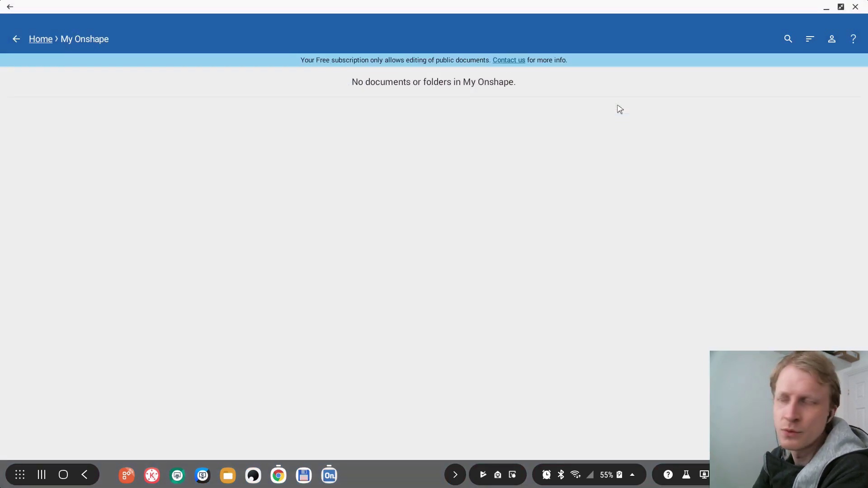
# Create a new Onshape document named AA
pyautogui.click(17, 39)
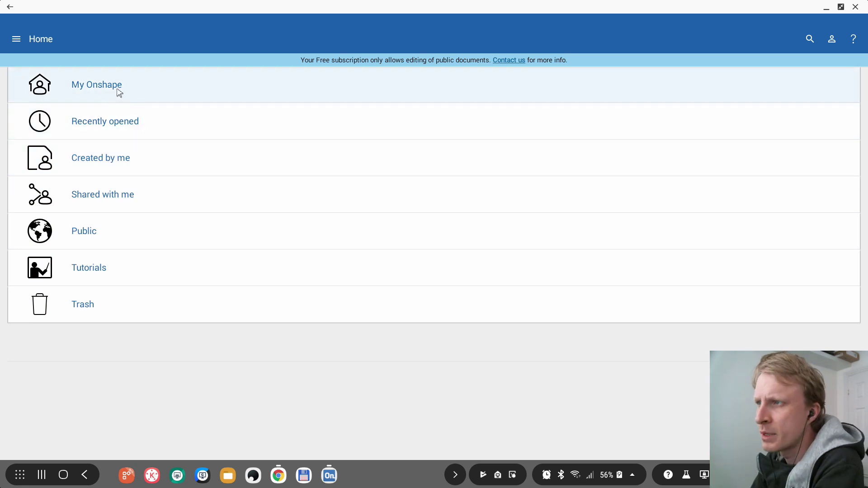
pyautogui.click(832, 427)
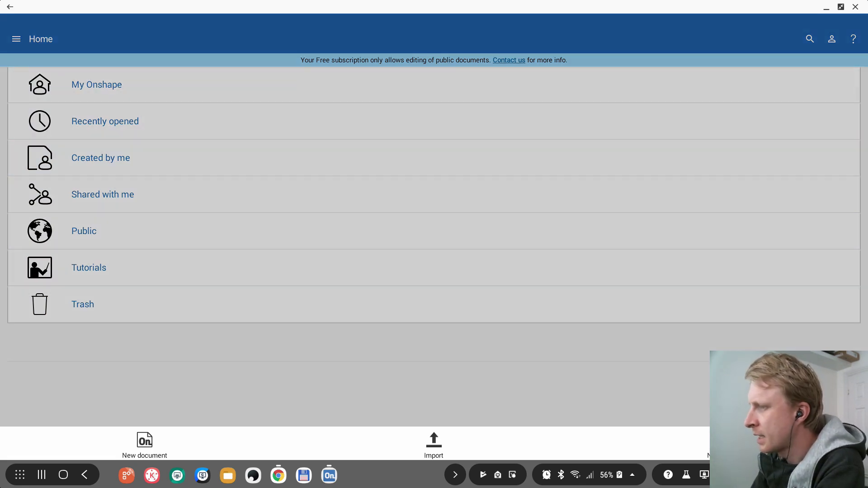
pyautogui.click(146, 441)
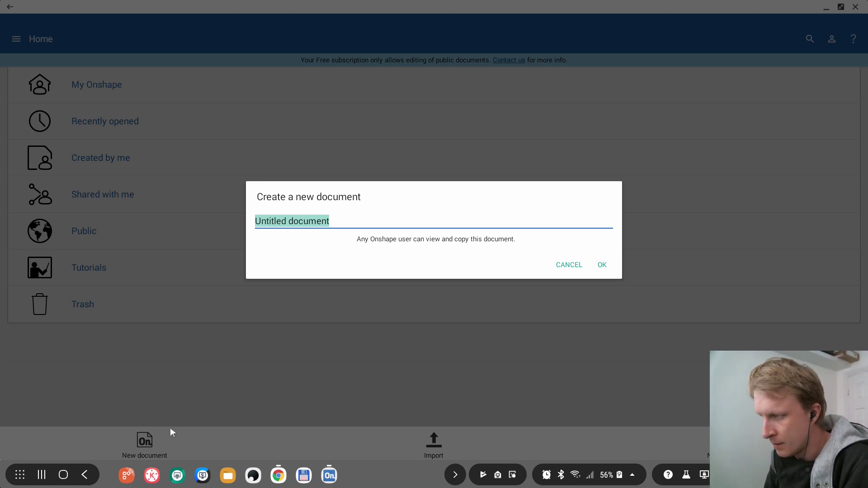
pyautogui.write('AA')
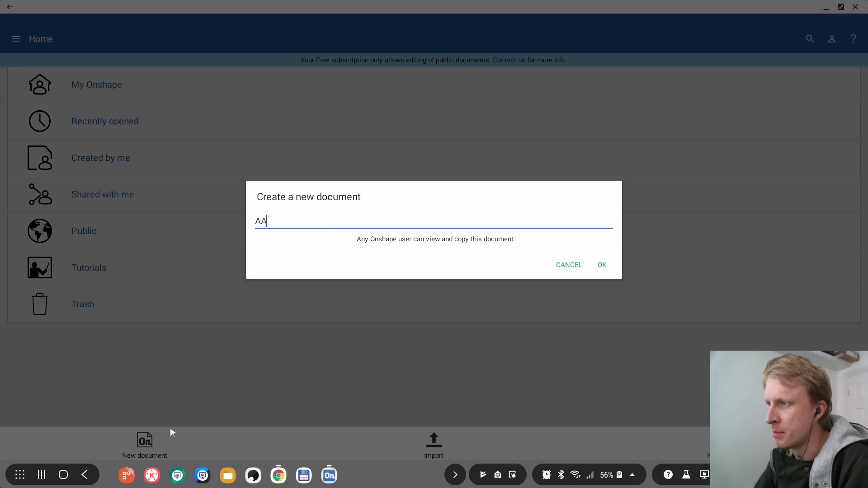
pyautogui.click(607, 267)
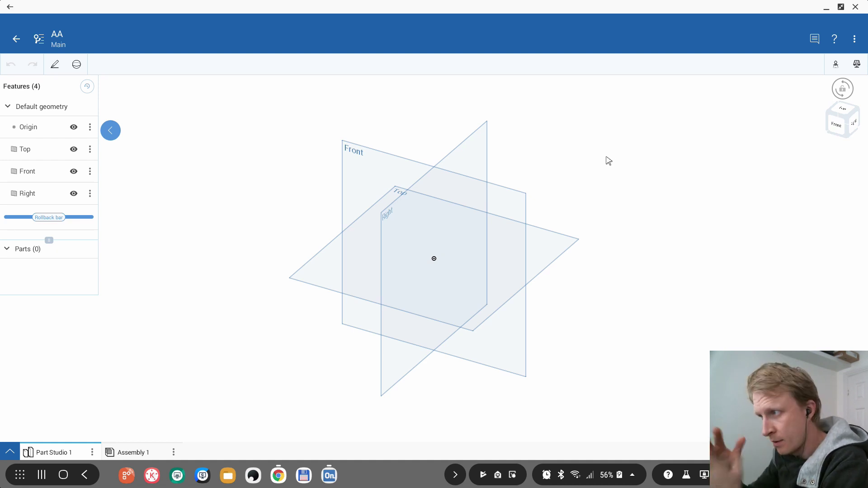
# Sketch a circle centred on the origin on the Top plane, viewed from the top, and finish the sketch
pyautogui.rightClick(841, 130)
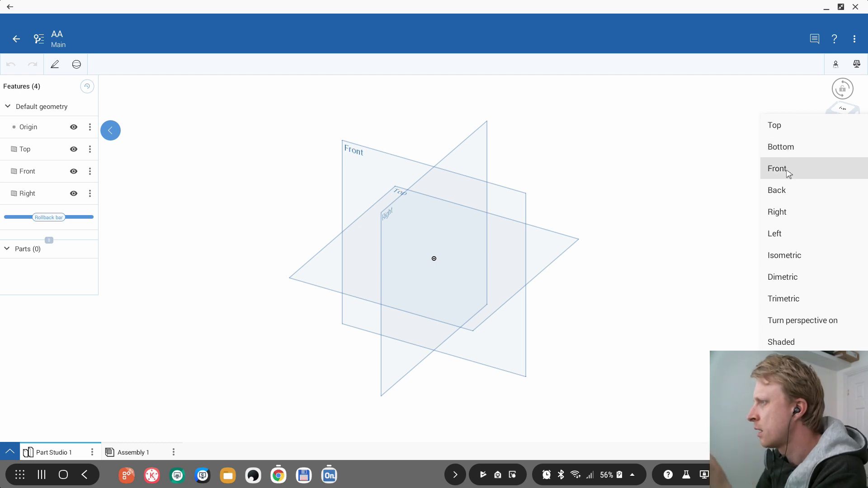
pyautogui.click(791, 214)
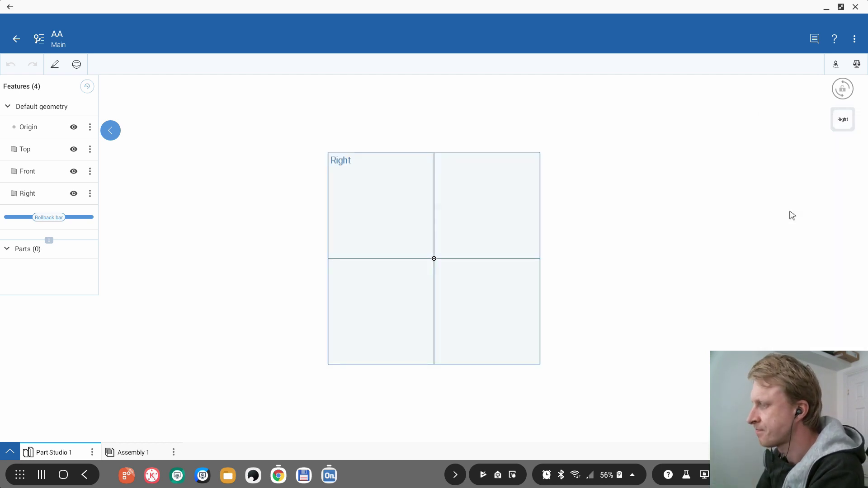
pyautogui.click(843, 122)
pyautogui.click(786, 129)
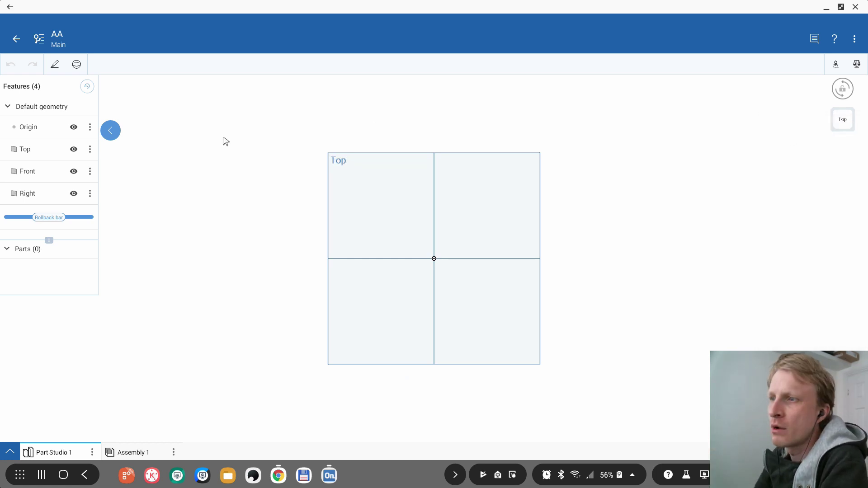
pyautogui.click(54, 65)
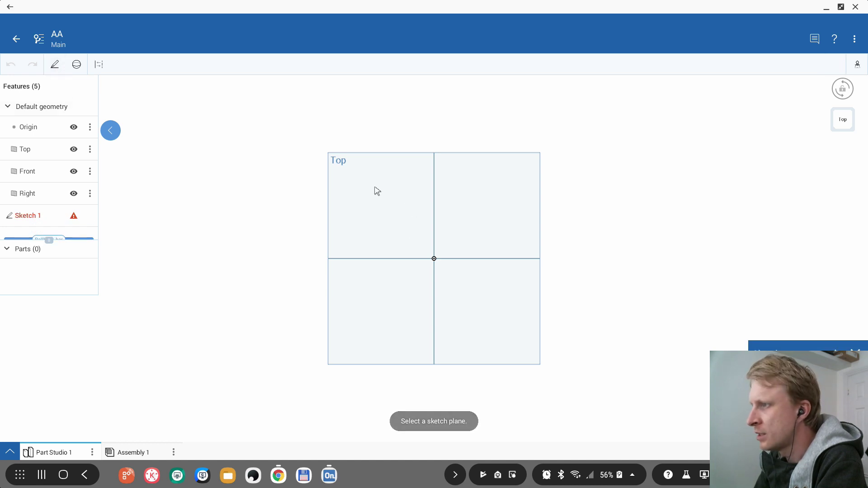
pyautogui.click(343, 168)
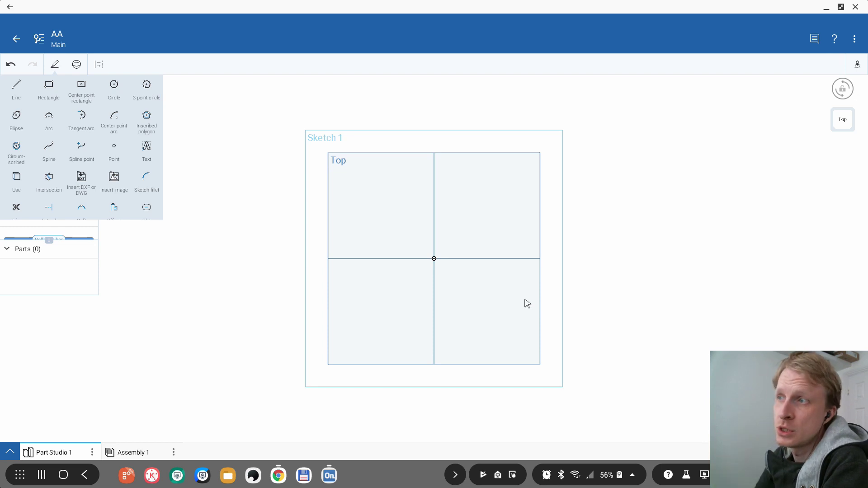
pyautogui.click(119, 92)
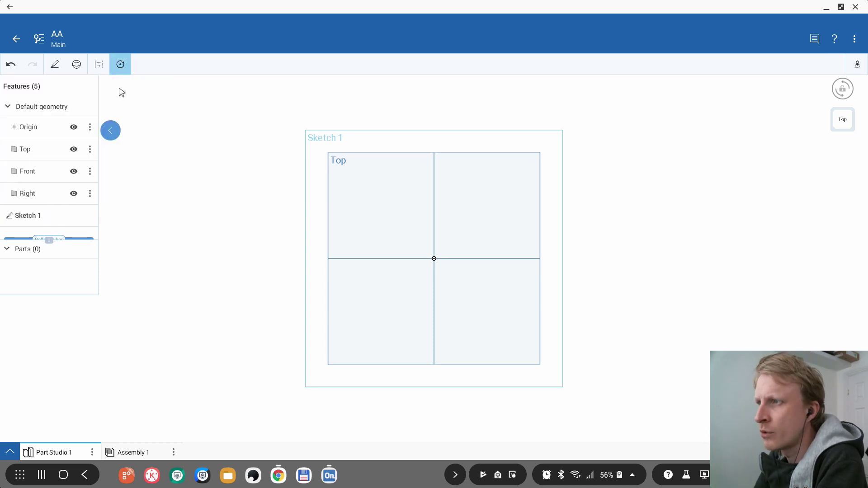
pyautogui.click(434, 259)
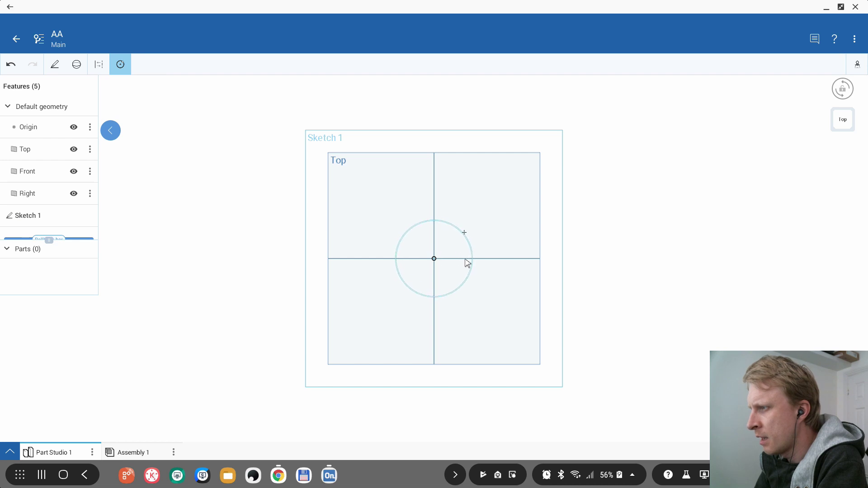
pyautogui.click(470, 282)
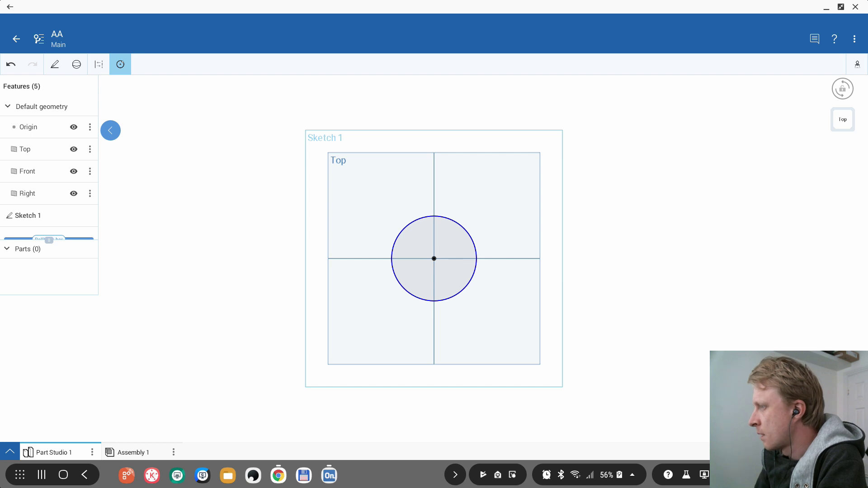
pyautogui.press('Return')
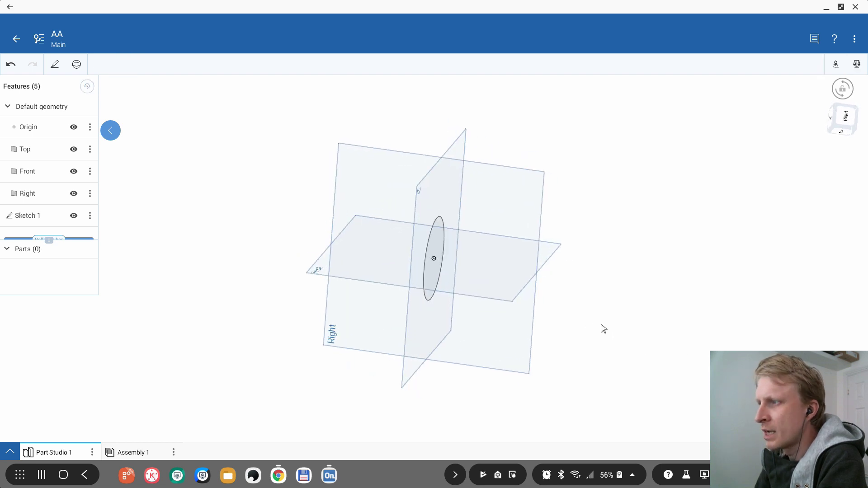
pyautogui.moveTo(560, 318); pyautogui.dragTo(482, 274, button='right')
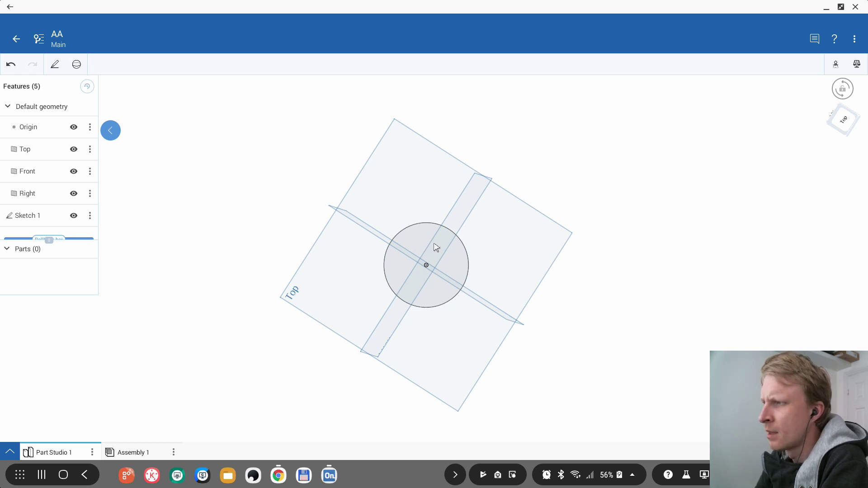
pyautogui.moveTo(446, 266); pyautogui.dragTo(485, 280, button='right')
pyautogui.press('n')
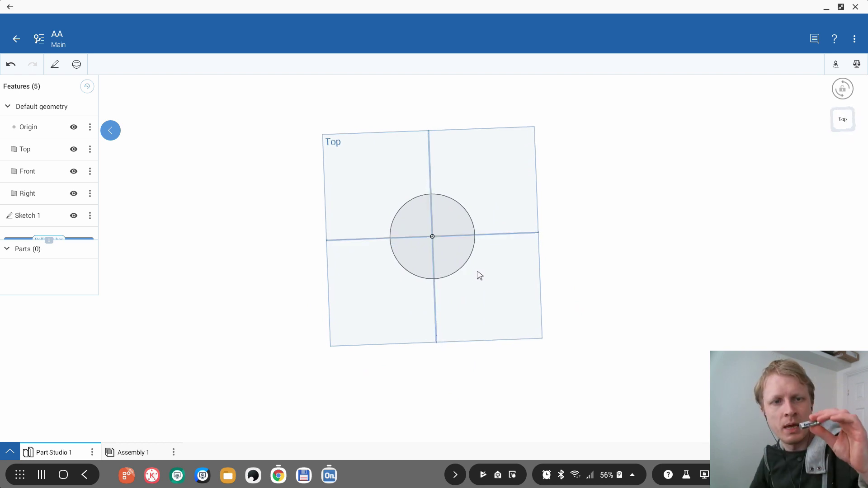
pyautogui.moveTo(630, 277); pyautogui.dragTo(536, 283, button='right')
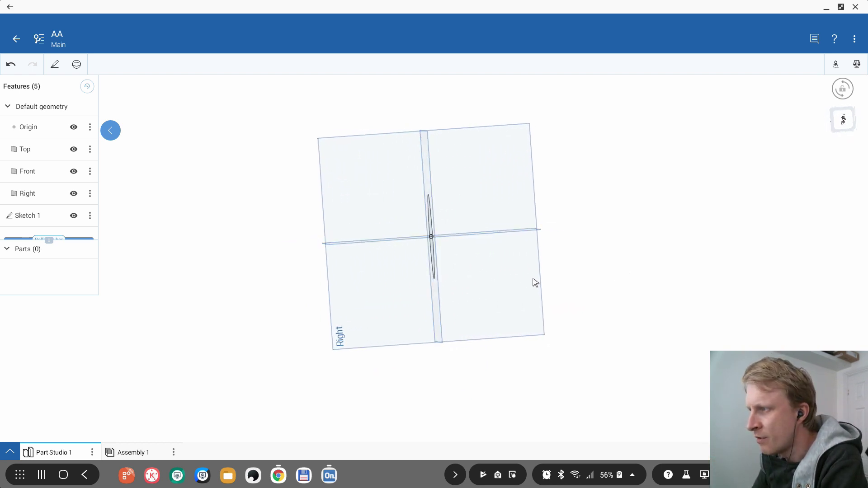
# Clear the Top plane's selection and orient the model to the Top view
pyautogui.click(533, 281)
pyautogui.moveTo(486, 272)
pyautogui.mouseDown(button='right')
pyautogui.moveTo(477, 269)
pyautogui.moveTo(516, 264)
pyautogui.moveTo(502, 258)
pyautogui.mouseUp(button='right')
pyautogui.click(366, 163)
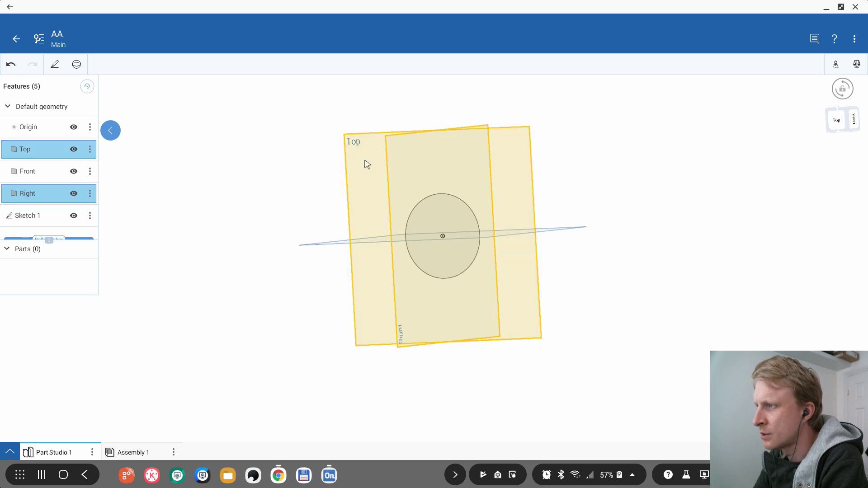
pyautogui.click(516, 166)
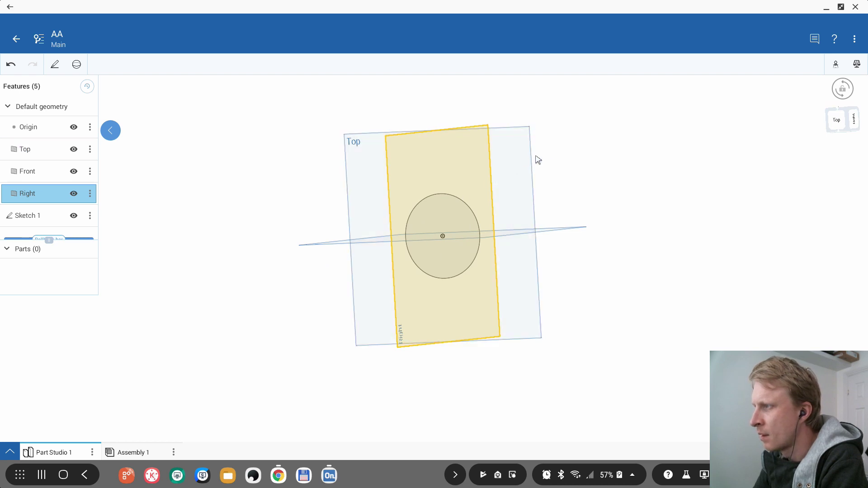
pyautogui.rightClick(840, 121)
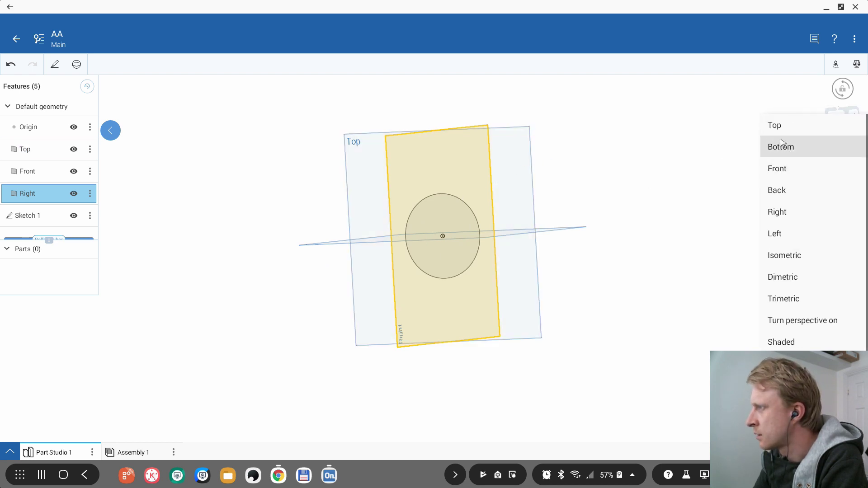
pyautogui.click(790, 124)
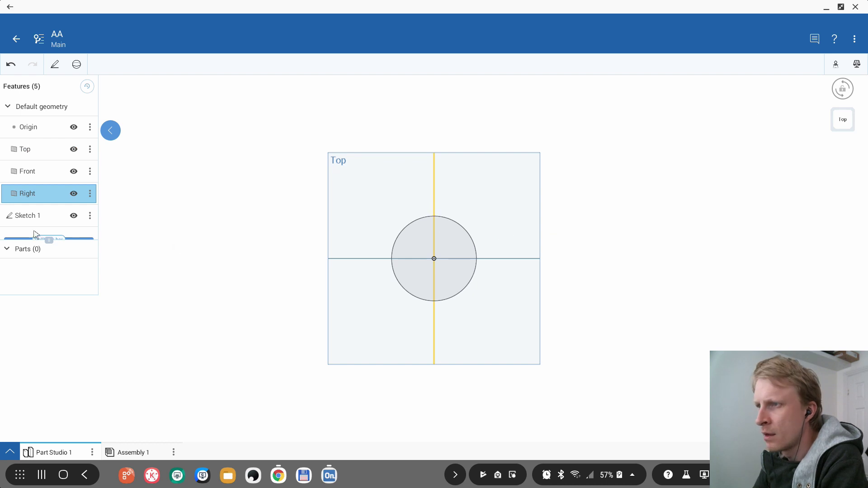
# Select only the circle sketch and start extruding it as a new solid
pyautogui.click(39, 158)
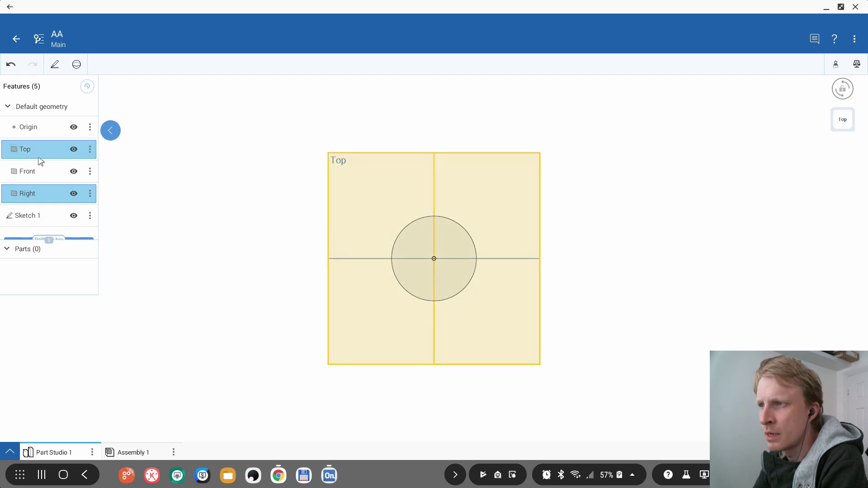
pyautogui.click(38, 194)
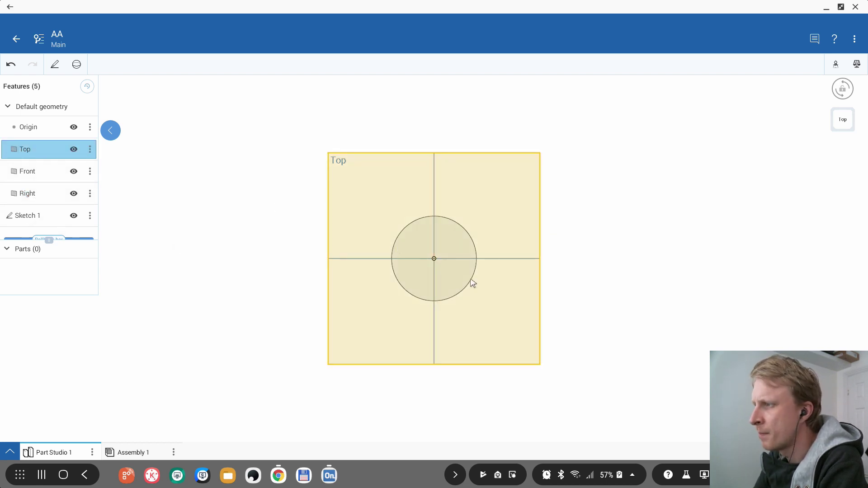
pyautogui.click(28, 215)
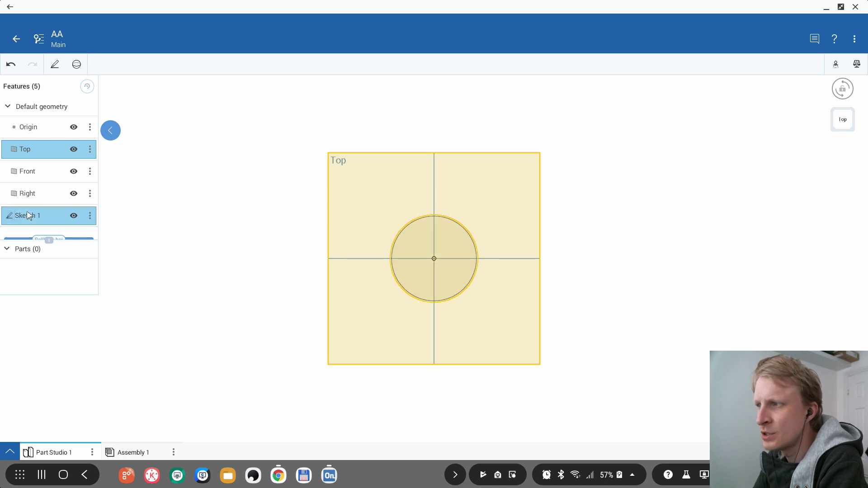
pyautogui.click(66, 150)
pyautogui.click(76, 64)
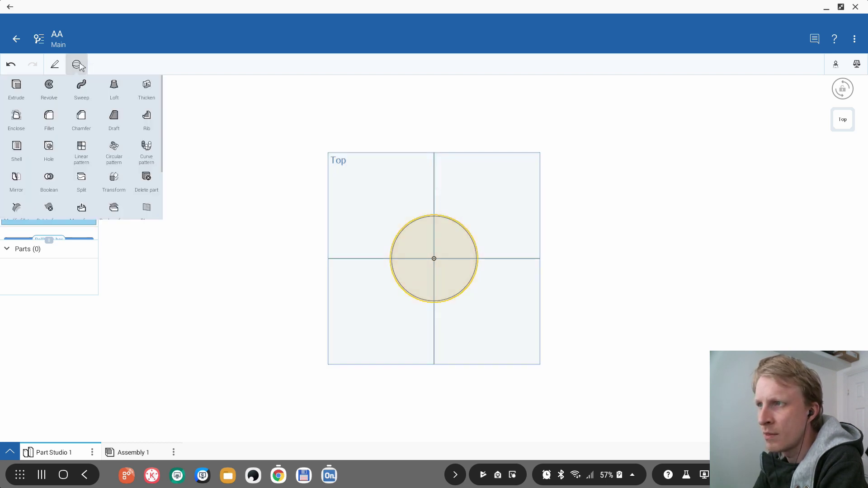
pyautogui.click(17, 86)
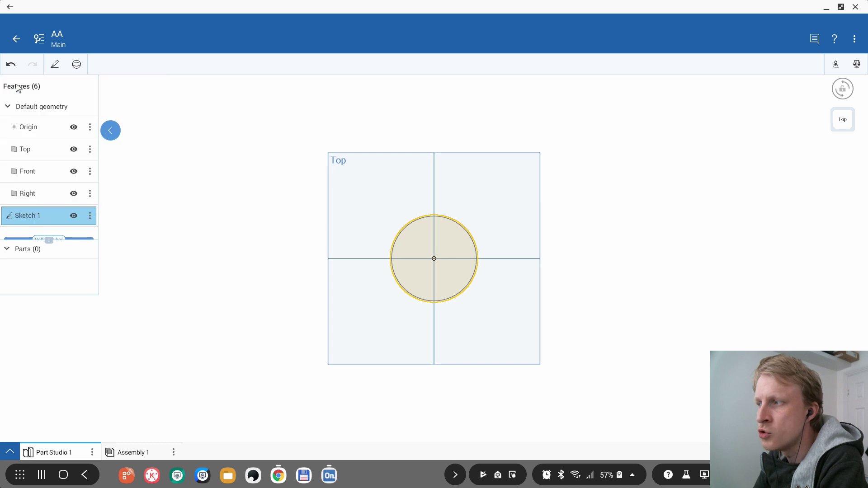
pyautogui.moveTo(501, 300)
pyautogui.mouseDown(button='right')
pyautogui.moveTo(399, 306)
pyautogui.moveTo(409, 305)
pyautogui.moveTo(387, 296)
pyautogui.moveTo(448, 304)
pyautogui.moveTo(508, 269)
pyautogui.moveTo(477, 221)
pyautogui.moveTo(458, 213)
pyautogui.moveTo(463, 204)
pyautogui.mouseUp(button='right')
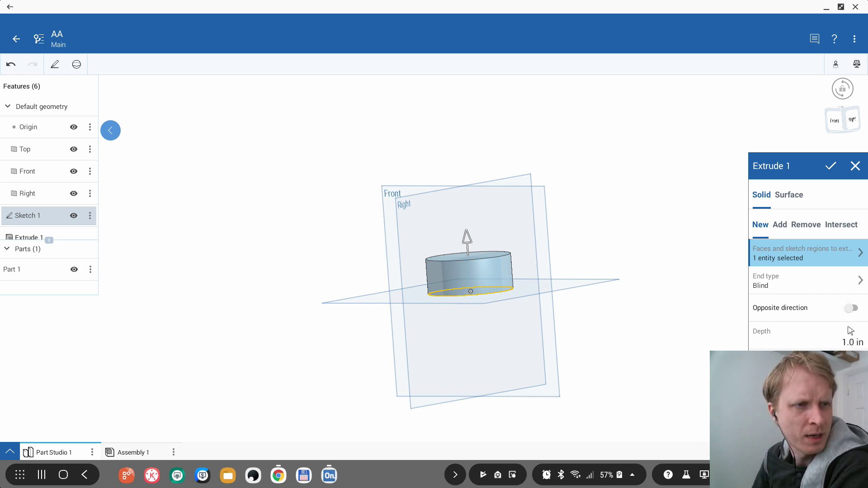
# Set the extrusion depth to 2 in
pyautogui.click(854, 344)
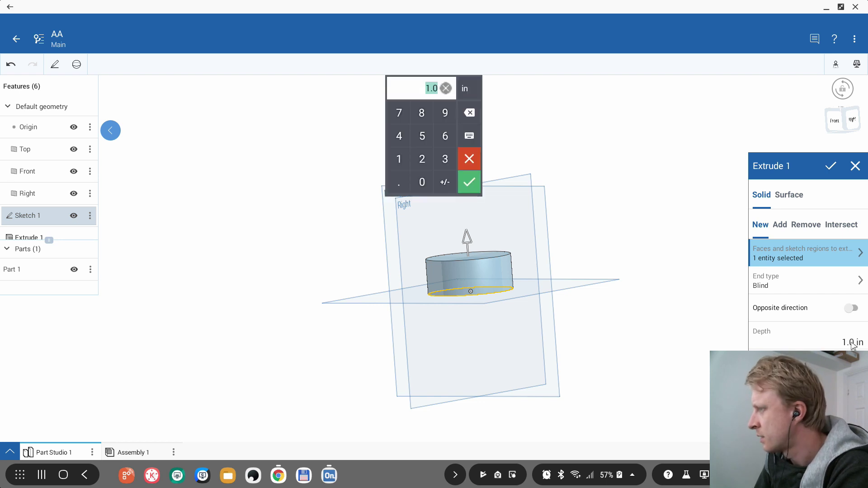
pyautogui.click(424, 165)
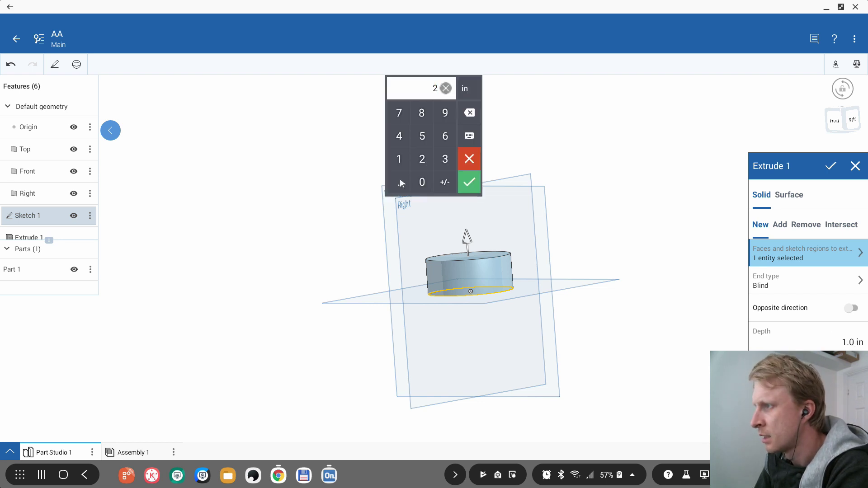
pyautogui.click(403, 182)
pyautogui.click(470, 183)
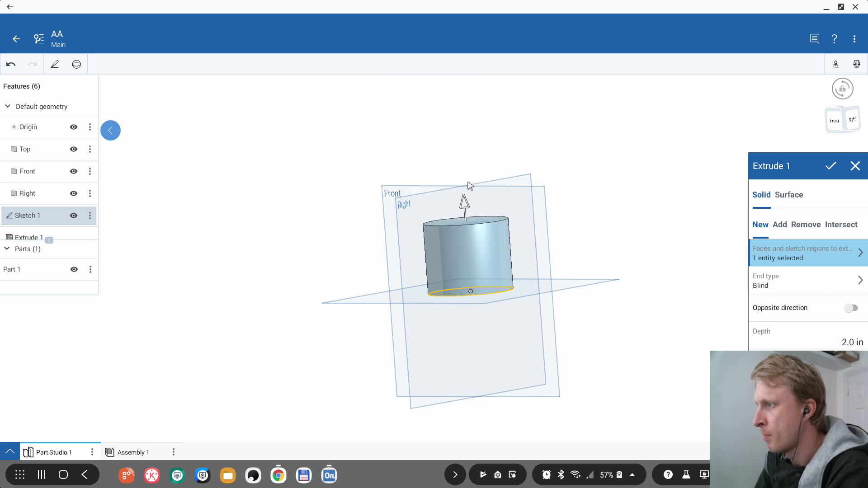
# Change the extrusion depth's unit to centimeter and set the depth to 3 cm
pyautogui.click(849, 345)
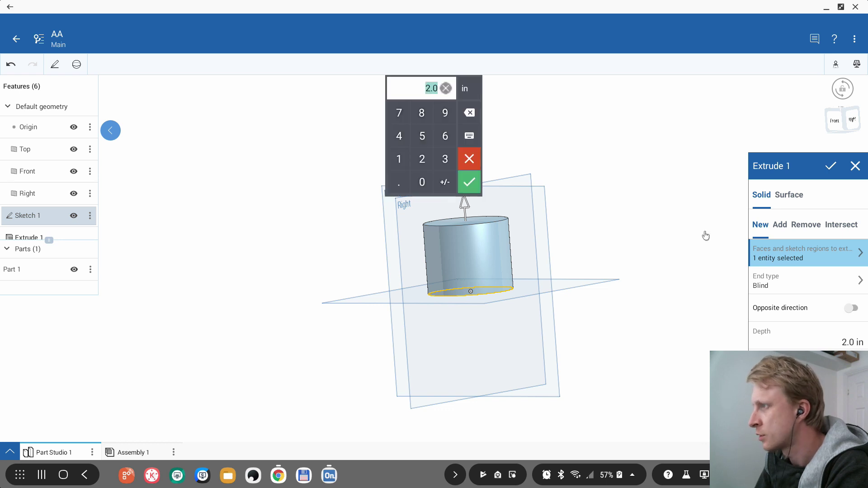
pyautogui.click(473, 90)
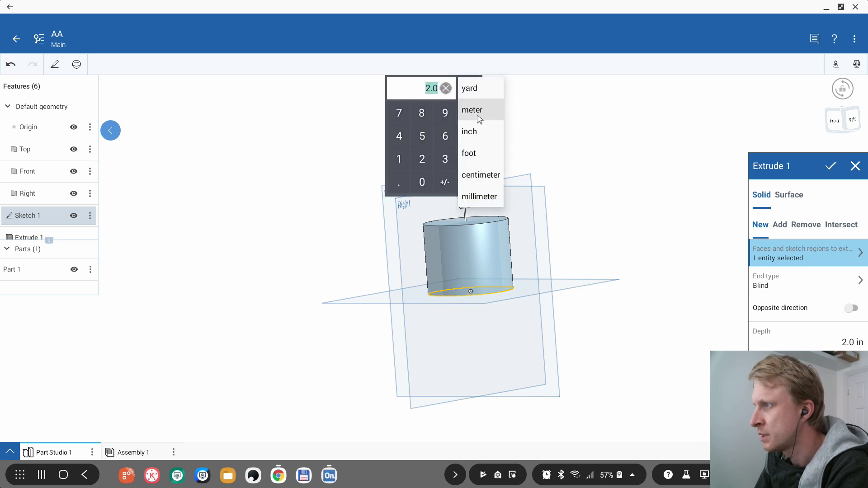
pyautogui.click(478, 175)
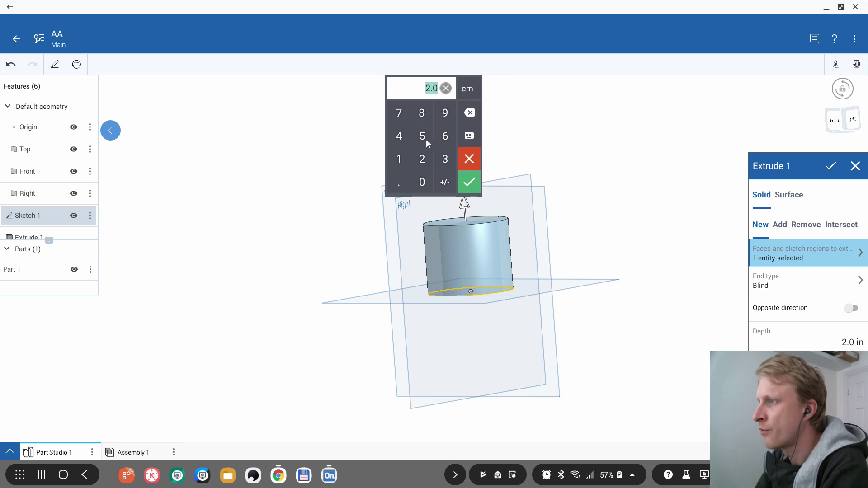
pyautogui.click(445, 160)
pyautogui.click(471, 185)
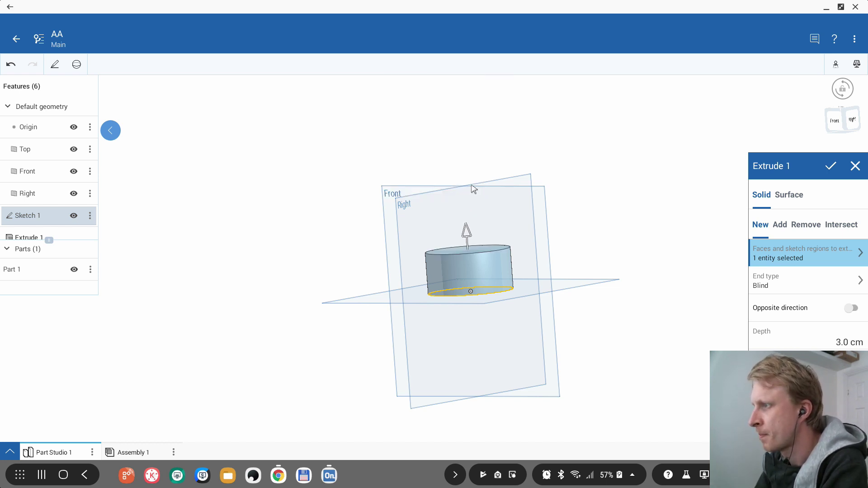
# Set the extrusion depth to 4 cm and accept the extrusion
pyautogui.click(850, 344)
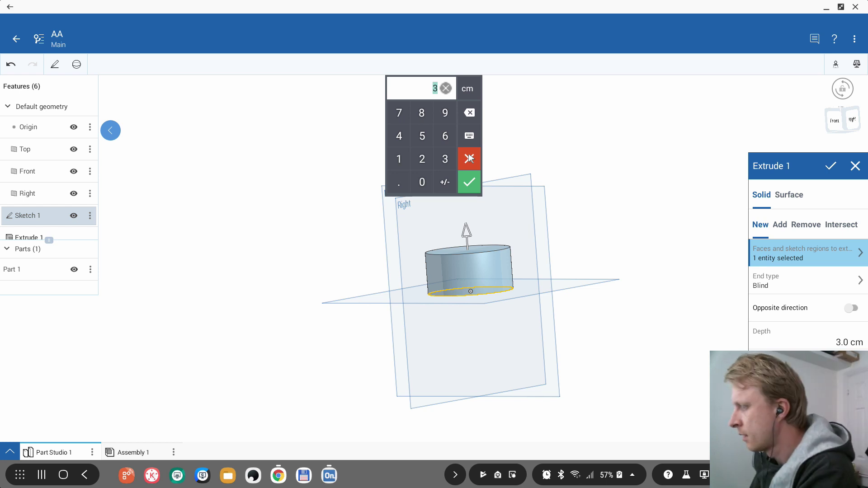
pyautogui.click(405, 137)
pyautogui.click(469, 182)
pyautogui.hotkey('shift', '7')
pyautogui.moveTo(492, 305); pyautogui.dragTo(468, 209, button='right')
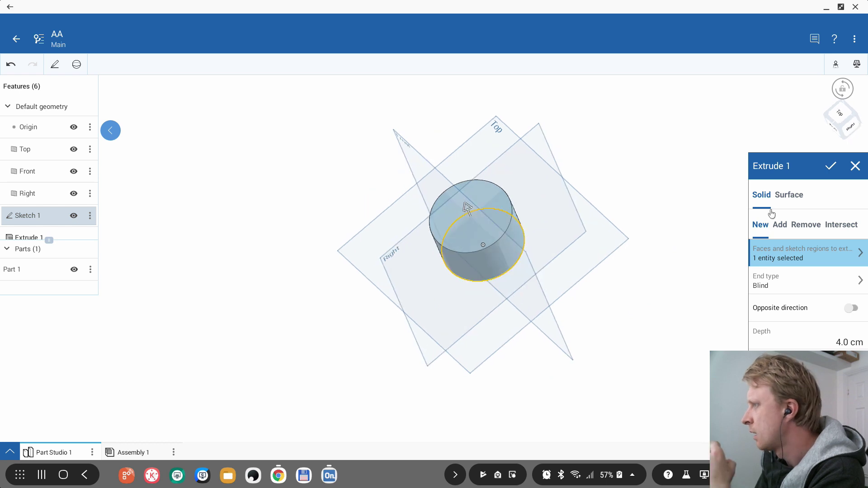
pyautogui.click(831, 167)
# Make the hidden circle sketch, Sketch 1, visible together with the extruded cylinder
pyautogui.scroll(-1, 45, 176)
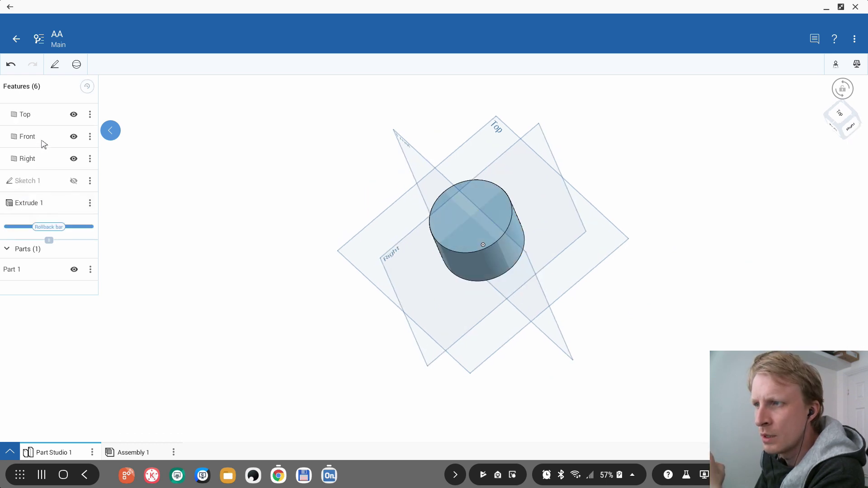
pyautogui.click(35, 204)
pyautogui.click(37, 182)
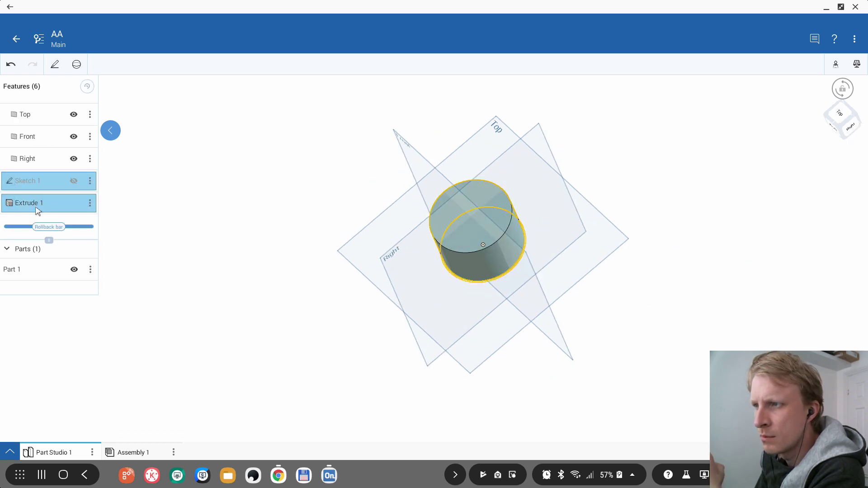
pyautogui.click(56, 181)
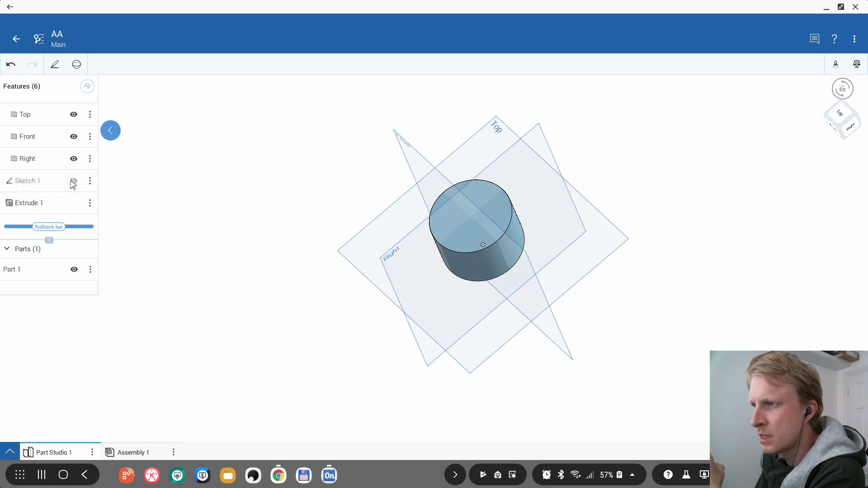
pyautogui.click(74, 182)
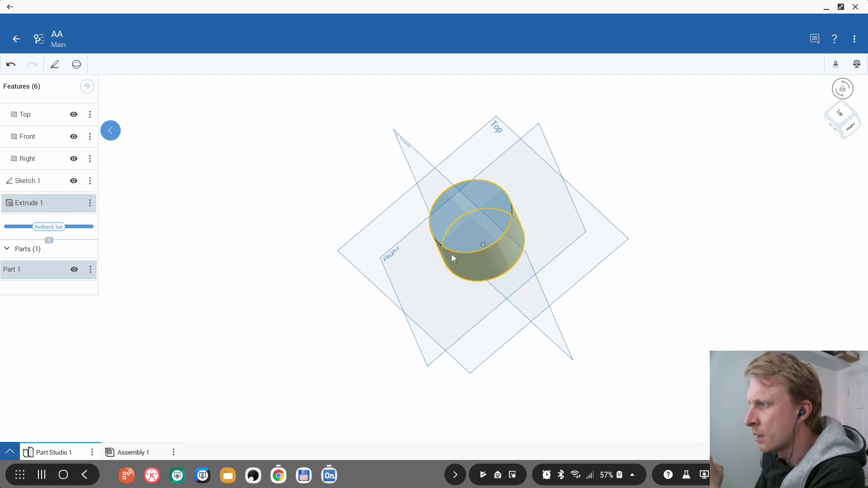
pyautogui.moveTo(453, 258); pyautogui.dragTo(498, 273, button='right')
# Turn on the display of dimensions for Sketch 1
pyautogui.click(19, 186)
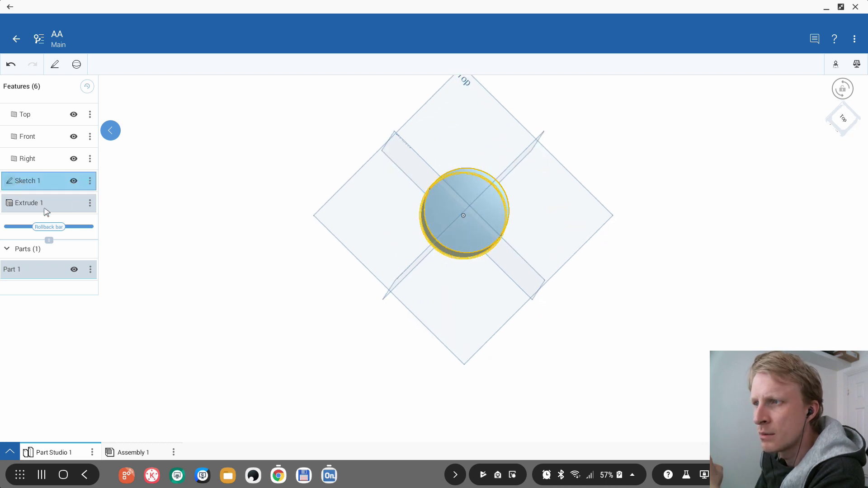
pyautogui.click(90, 181)
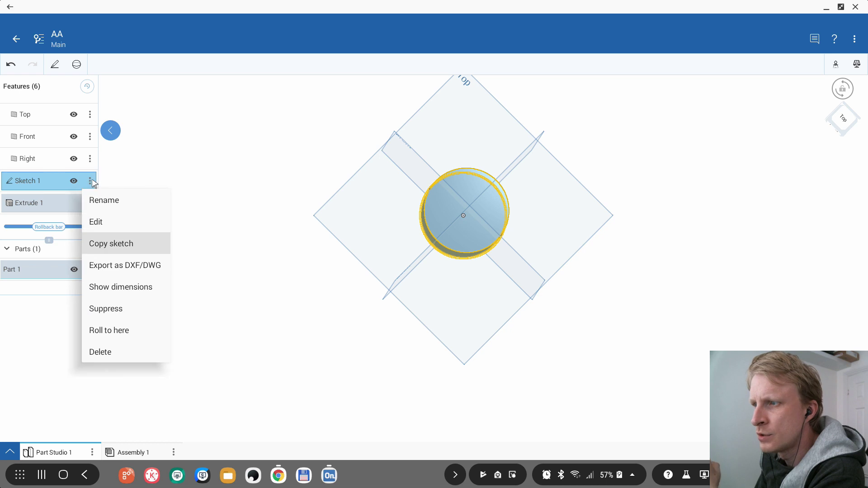
pyautogui.click(134, 290)
pyautogui.moveTo(400, 277); pyautogui.dragTo(438, 243, button='right')
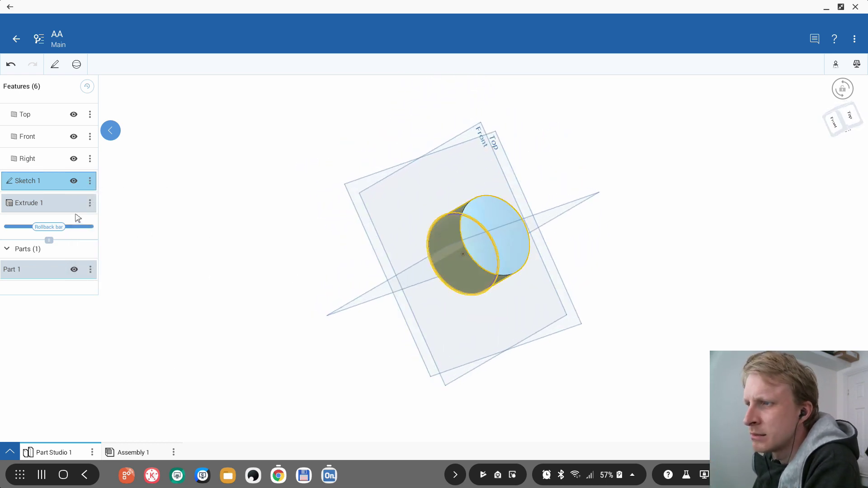
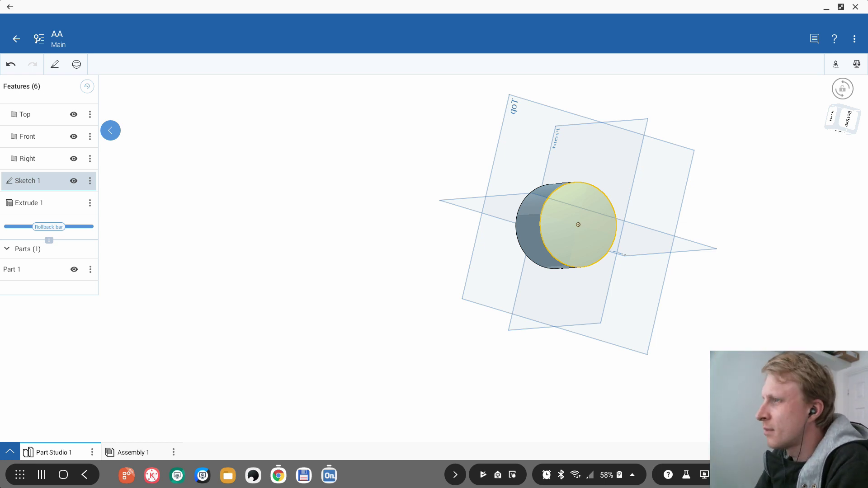
# Turn the feature list's reordering and rollback mode on and off again, and view the cylinder from several angles
pyautogui.click(88, 90)
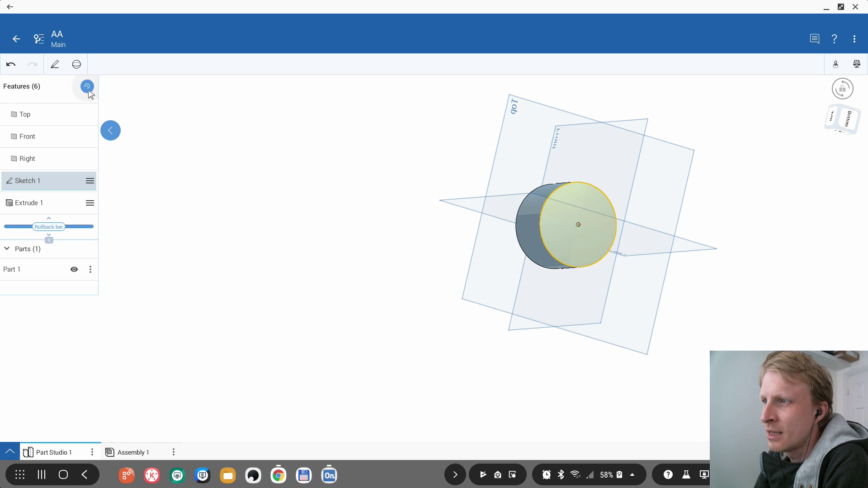
pyautogui.click(88, 88)
pyautogui.moveTo(529, 240); pyautogui.dragTo(495, 119, button='right')
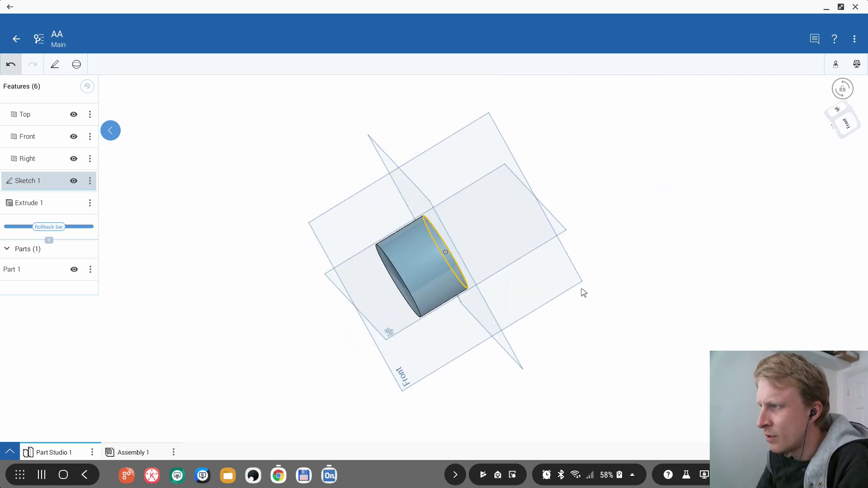
pyautogui.moveTo(582, 292); pyautogui.dragTo(416, 306, button='right')
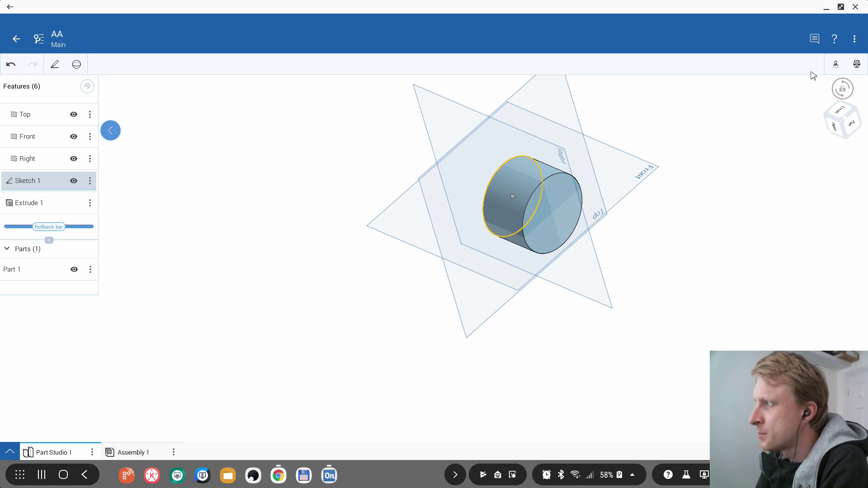
# Close the Onshape app, switch to Chrome, and sign in to the Onshape website
pyautogui.click(856, 7)
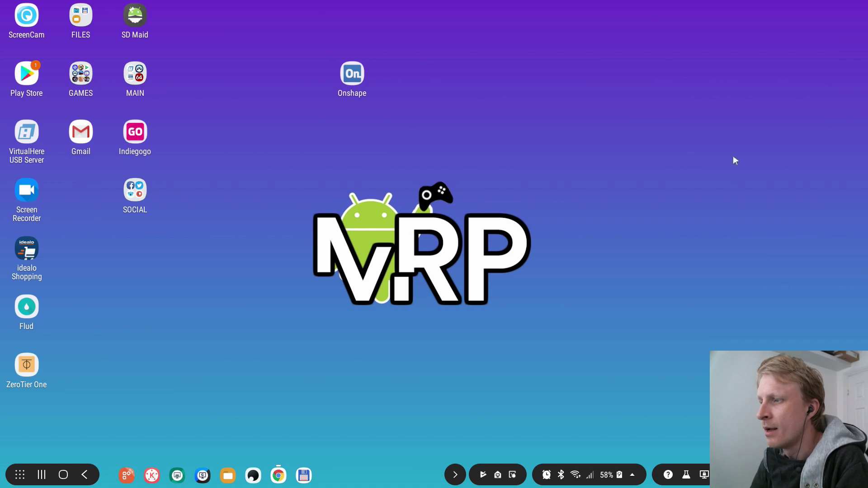
pyautogui.click(278, 475)
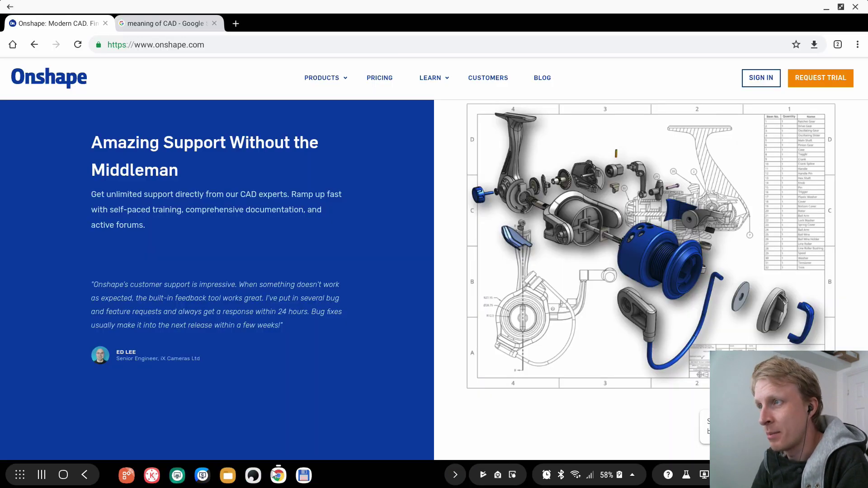
pyautogui.click(764, 78)
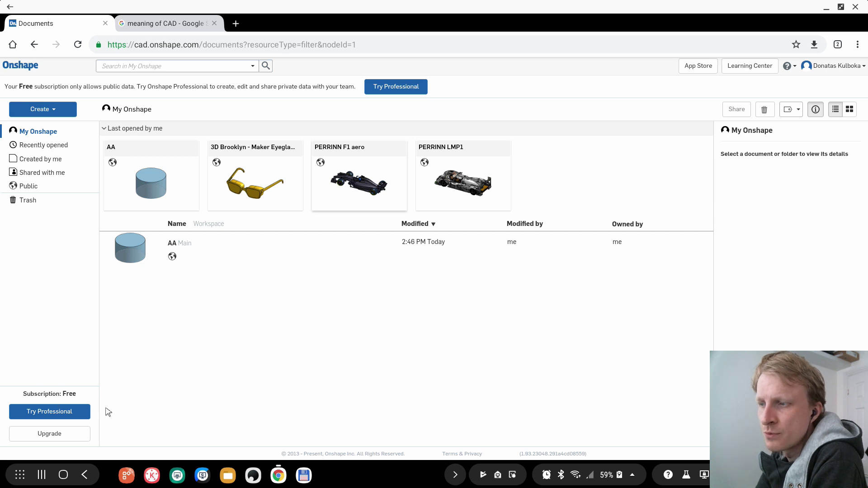
# Switch to the Google results for the meaning of CAD and search for "onshape" instead
pyautogui.click(165, 27)
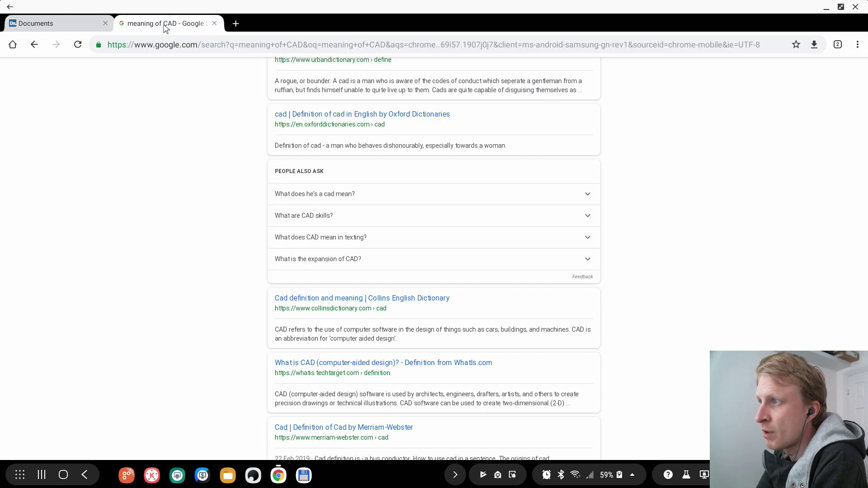
pyautogui.scroll(5, 328, 185)
pyautogui.click(329, 95)
pyautogui.tripleClick(330, 95)
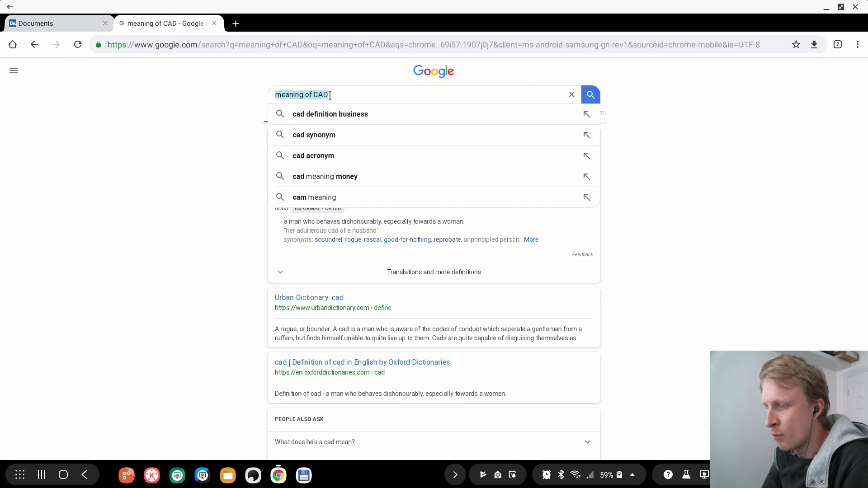
pyautogui.write('shape')
pyautogui.press('BackSpace')
pyautogui.press('BackSpace')
pyautogui.press('BackSpace')
pyautogui.press('BackSpace')
pyautogui.press('BackSpace')
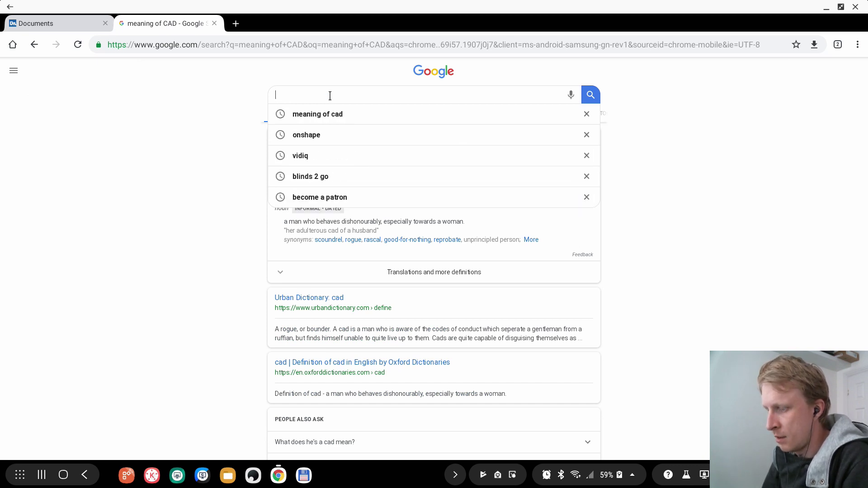
pyautogui.write('onshape')
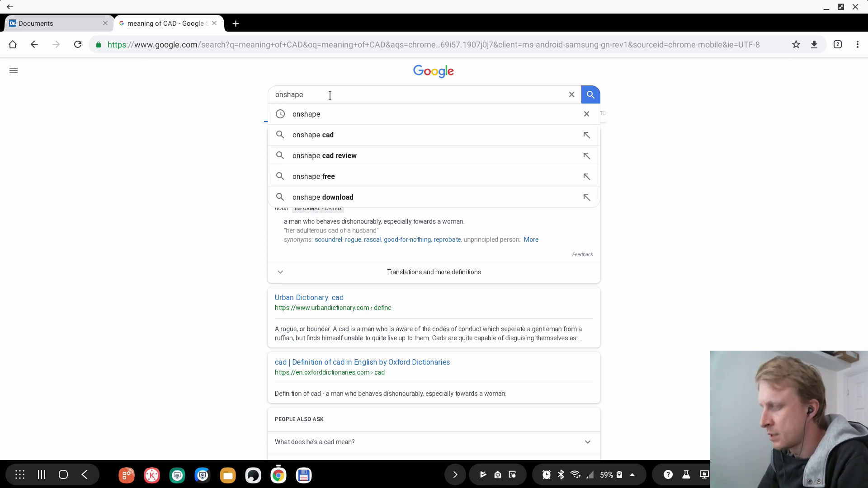
pyautogui.press('Return')
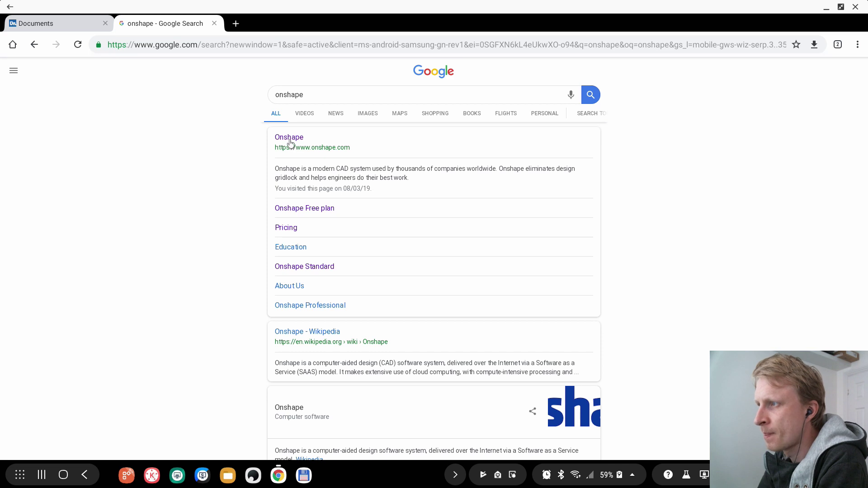
# Open the Onshape website from the search results and review its plans and pricing page
pyautogui.click(290, 139)
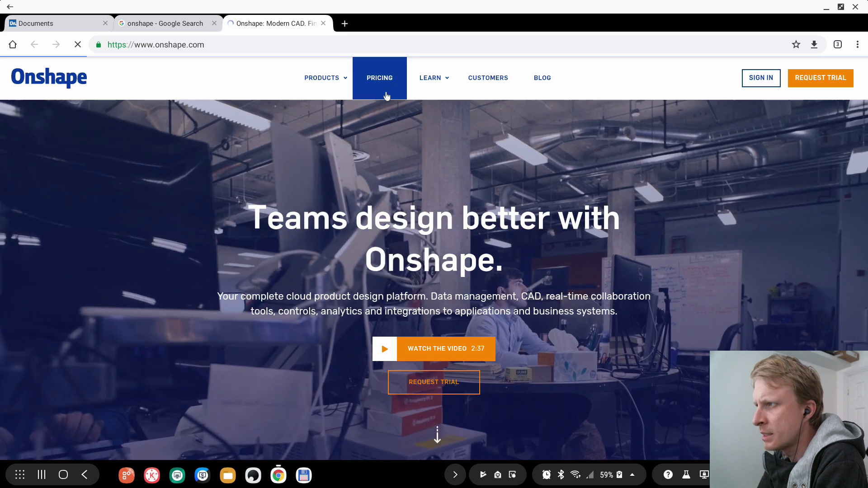
pyautogui.click(386, 89)
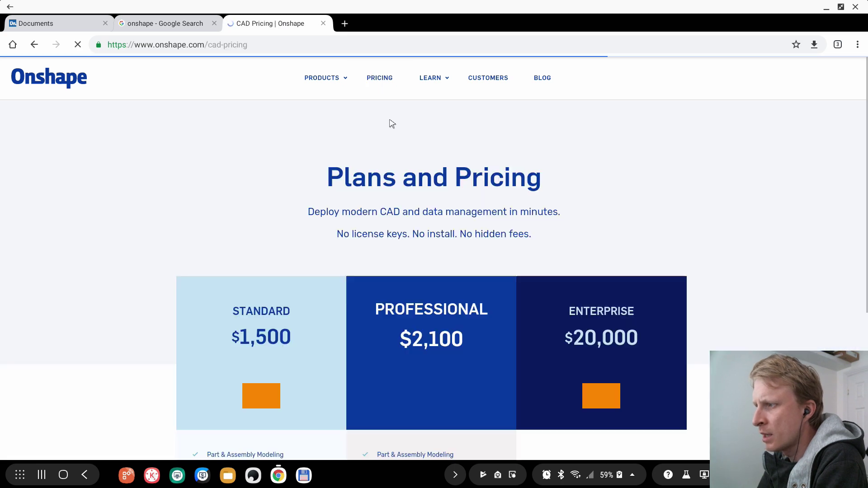
pyautogui.scroll(-2, 228, 342)
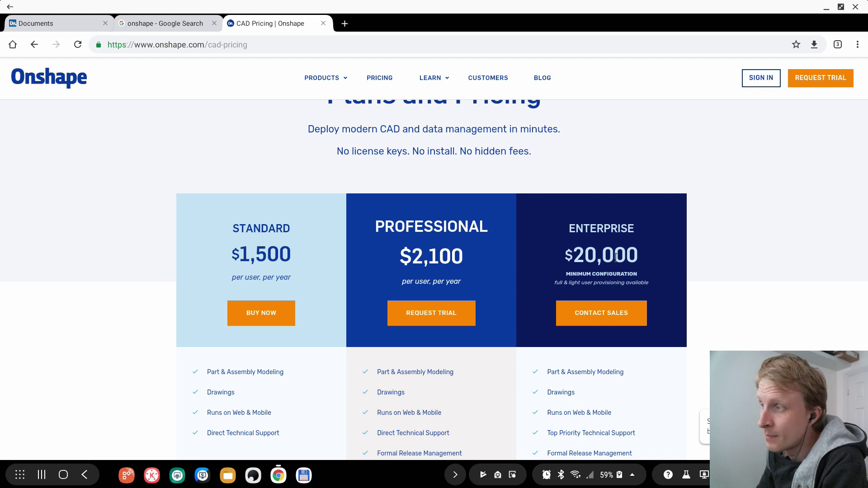
pyautogui.scroll(2, 503, 227)
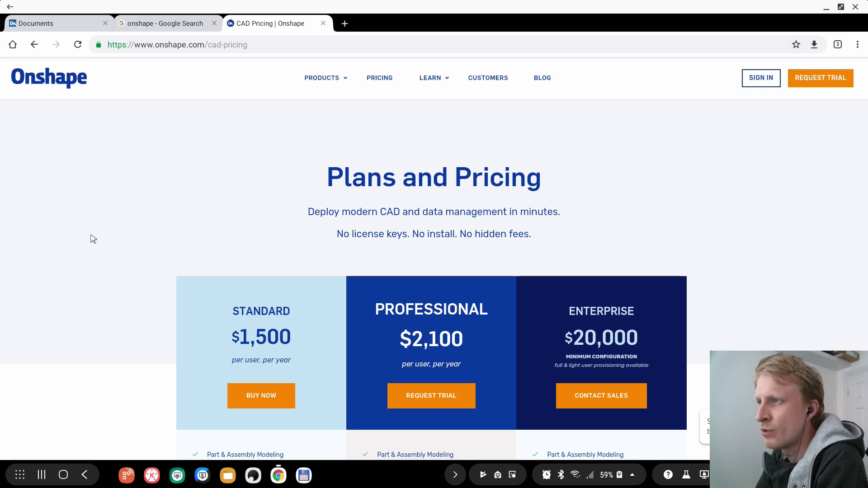
# Open the Onshape Free plan page from the Google results, look through it, and open its sign-up form
pyautogui.click(156, 25)
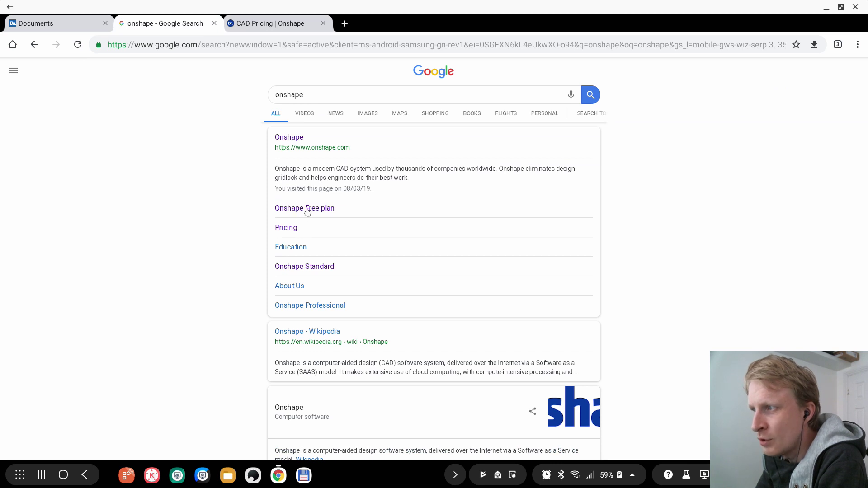
pyautogui.click(320, 209)
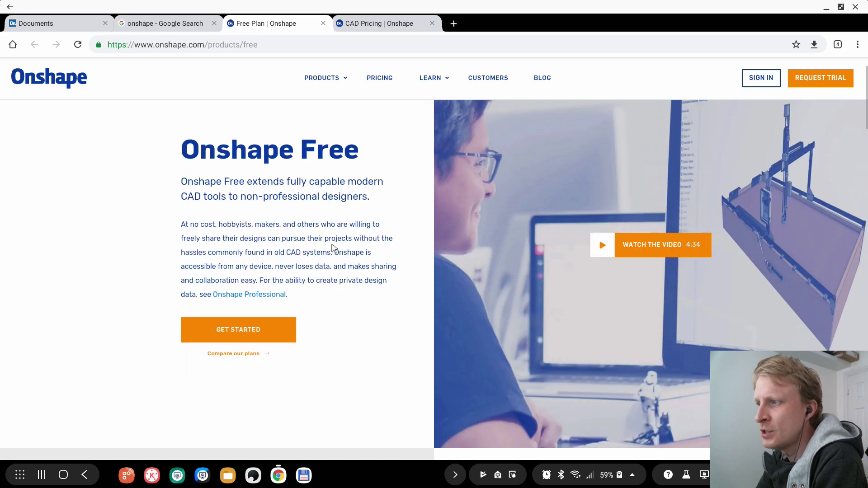
pyautogui.scroll(-10, 333, 249)
pyautogui.scroll(5, 334, 250)
pyautogui.scroll(-15, 333, 247)
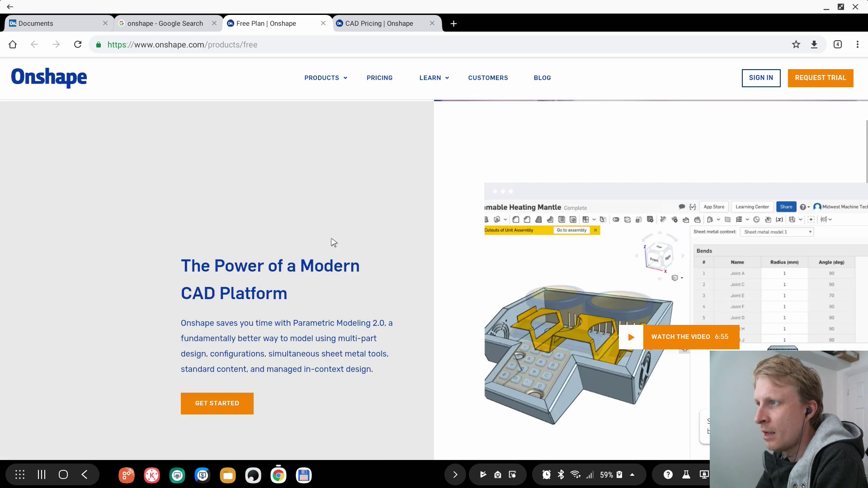
pyautogui.scroll(10, 334, 240)
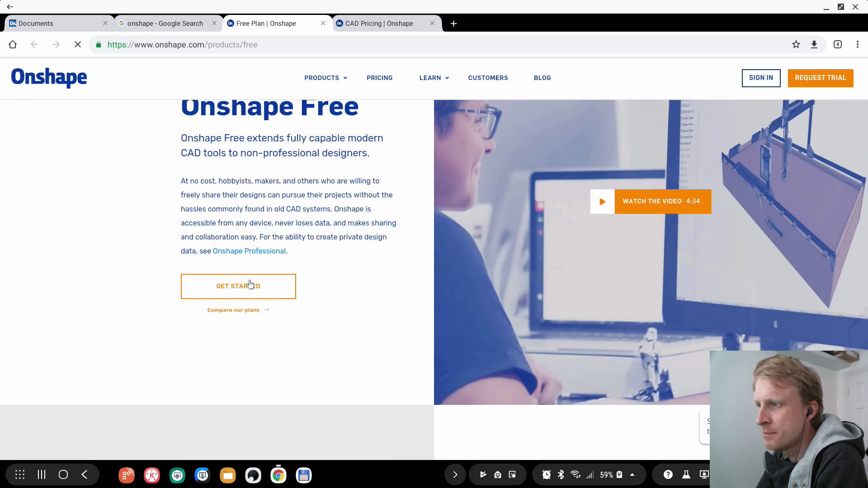
pyautogui.click(250, 286)
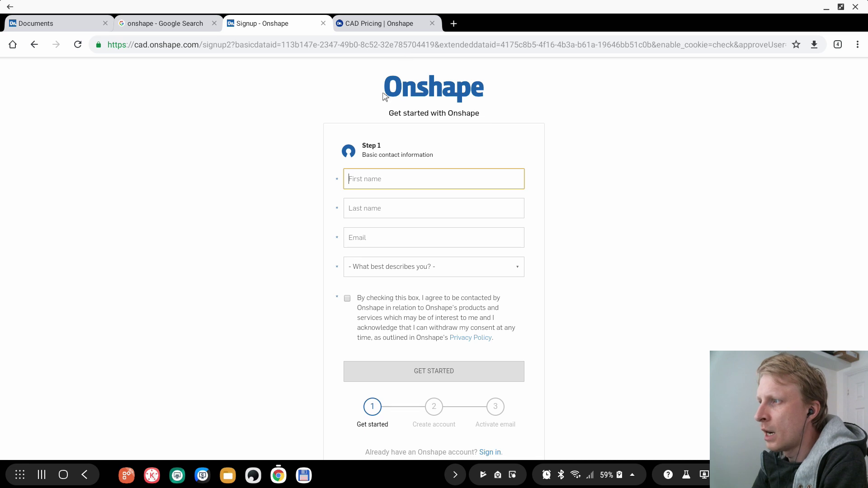
# Return to the Onshape pricing page and look through the Enterprise, Professional and Standard product pages
pyautogui.click(378, 24)
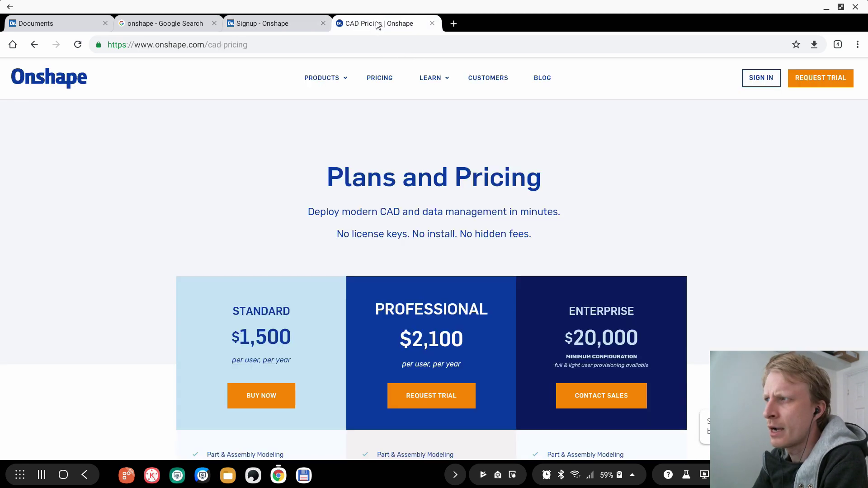
pyautogui.moveTo(331, 85)
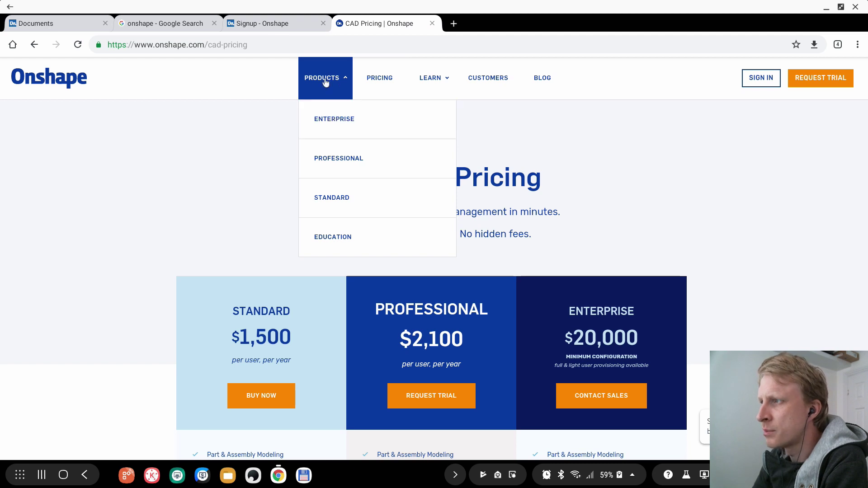
pyautogui.click(330, 123)
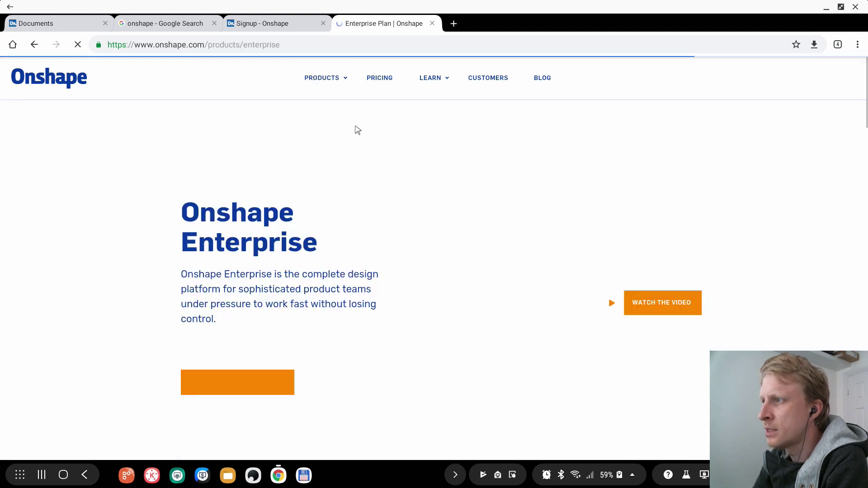
pyautogui.moveTo(325, 88)
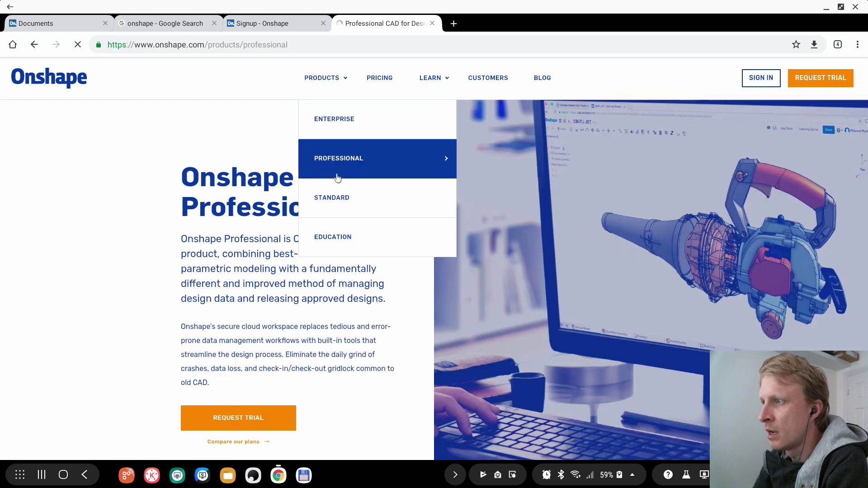
pyautogui.click(337, 194)
pyautogui.scroll(-10, 332, 206)
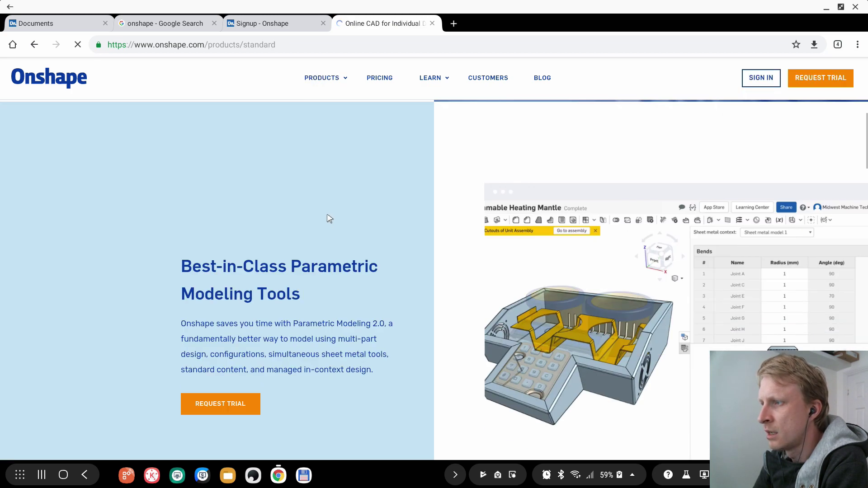
pyautogui.scroll(10, 310, 212)
pyautogui.moveTo(322, 79)
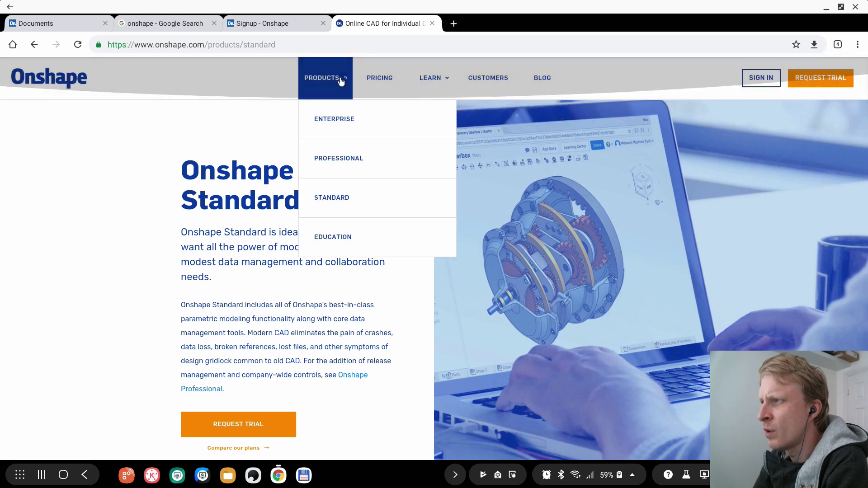
pyautogui.click(445, 207)
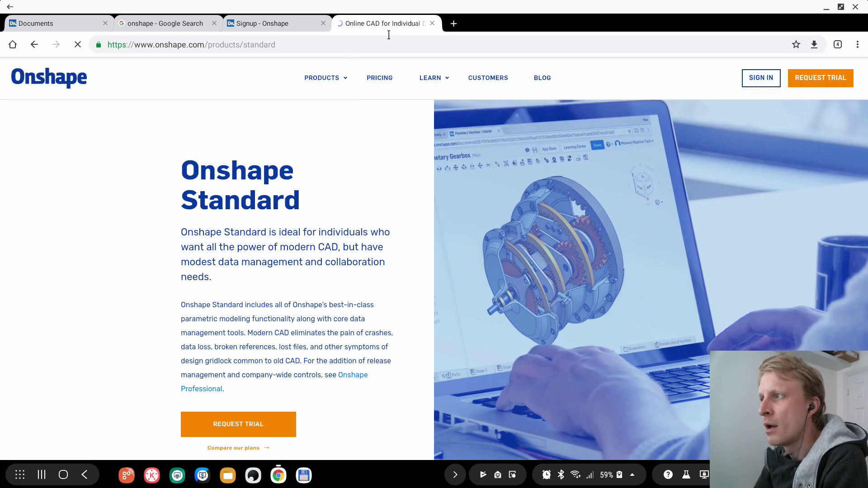
# Close the Onshape Standard, Google search and sign-up pages, keeping only the Onshape documents page open
pyautogui.click(433, 24)
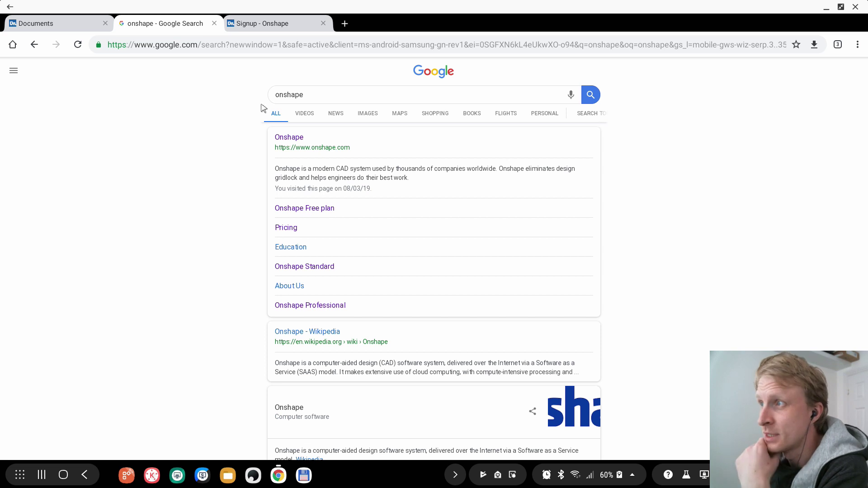
pyautogui.click(214, 23)
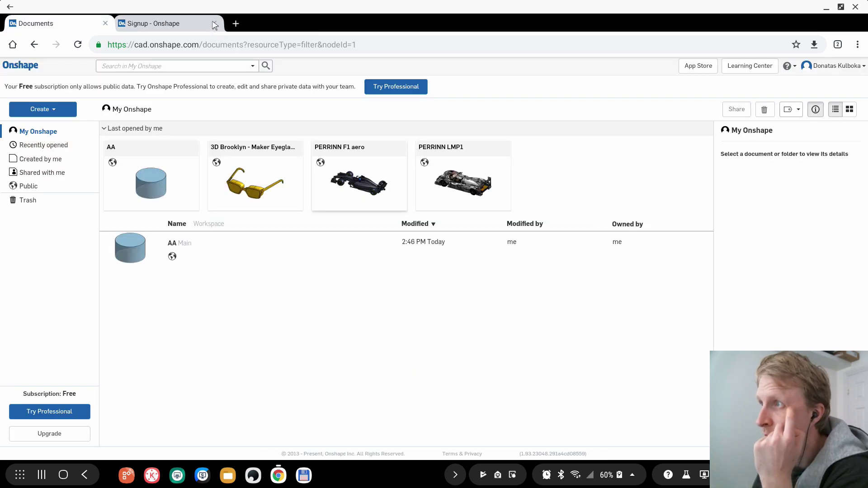
pyautogui.click(215, 23)
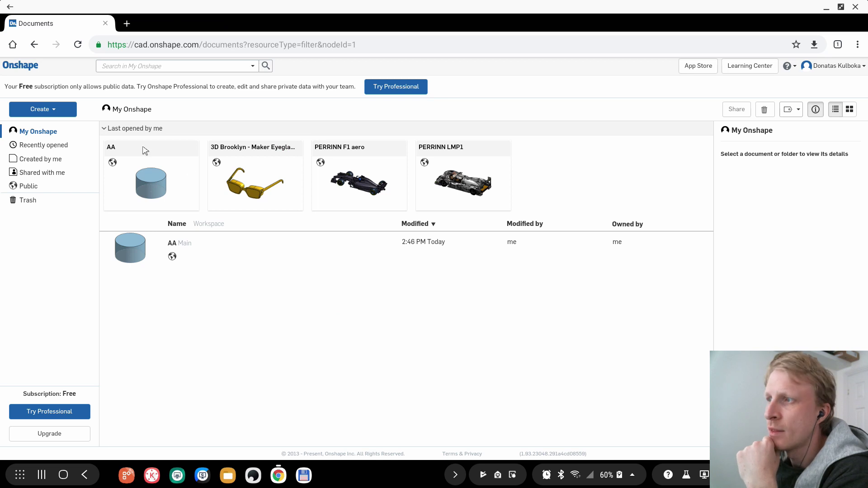
# Open the document AA and examine the cylinder at different zoom levels and from several angles
pyautogui.doubleClick(142, 246)
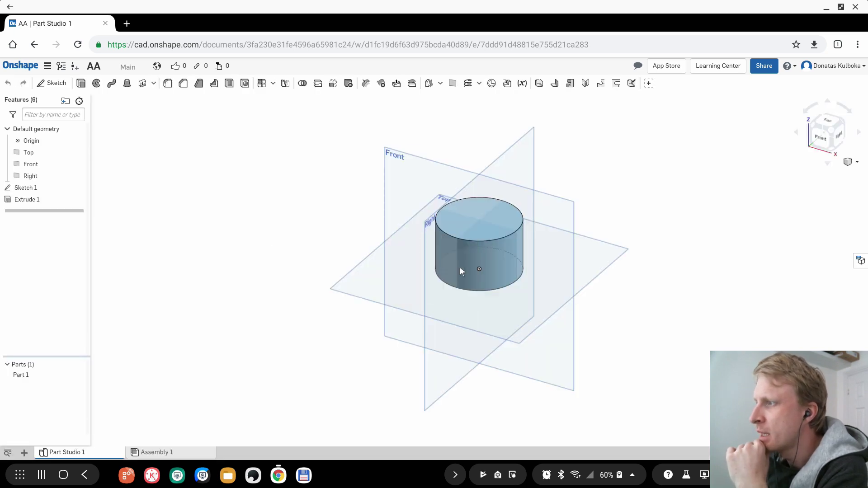
pyautogui.scroll(6, 488, 264)
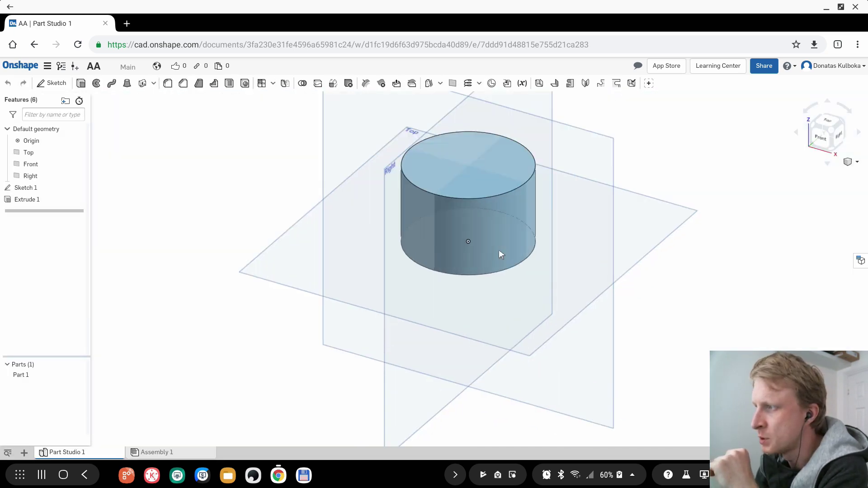
pyautogui.scroll(-6, 474, 242)
pyautogui.scroll(4, 480, 225)
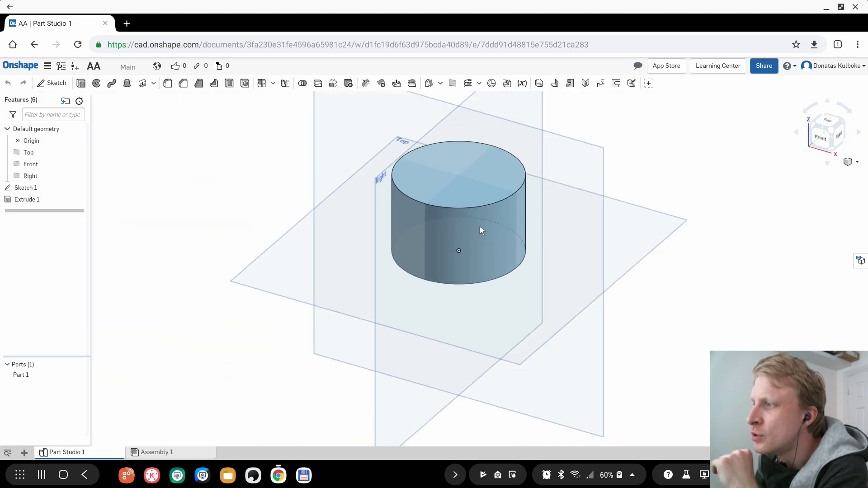
pyautogui.scroll(-4, 479, 228)
pyautogui.scroll(2, 479, 228)
pyautogui.scroll(-5, 480, 233)
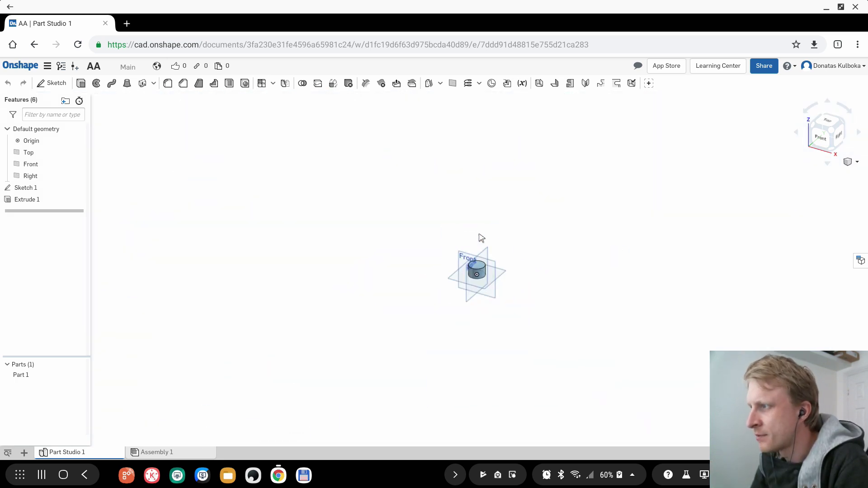
pyautogui.scroll(5, 479, 262)
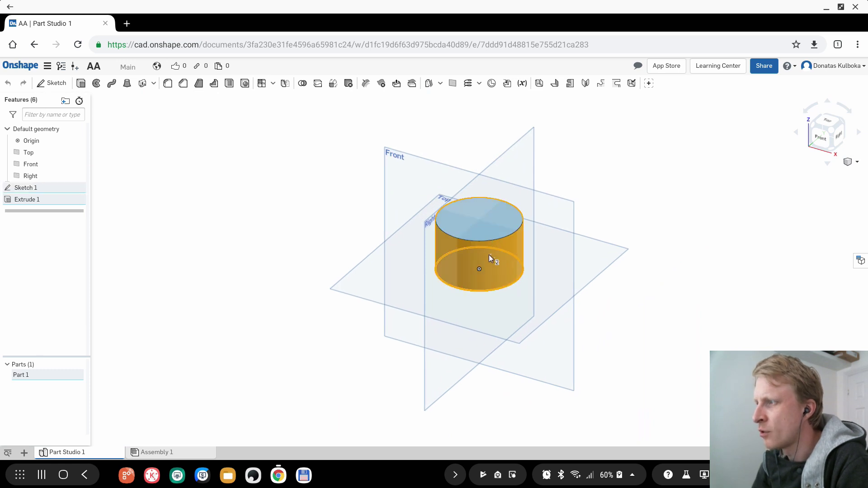
pyautogui.moveTo(503, 296); pyautogui.dragTo(497, 266, button='right')
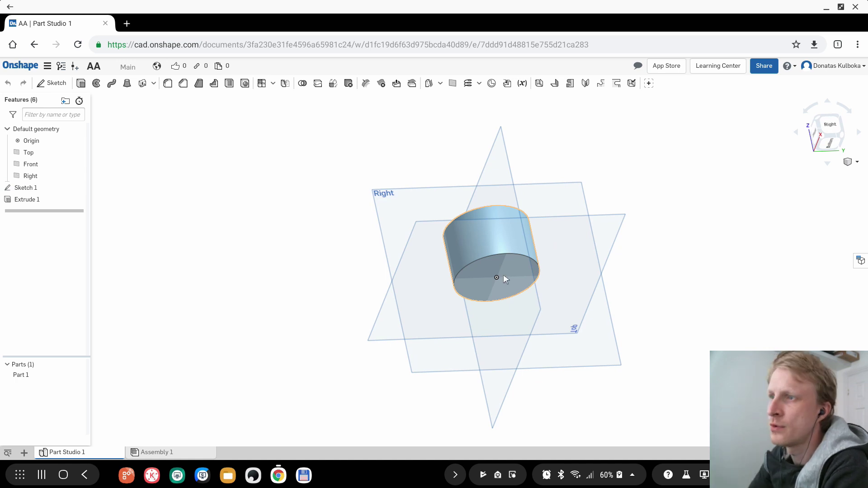
pyautogui.moveTo(510, 265); pyautogui.dragTo(494, 270, button='right')
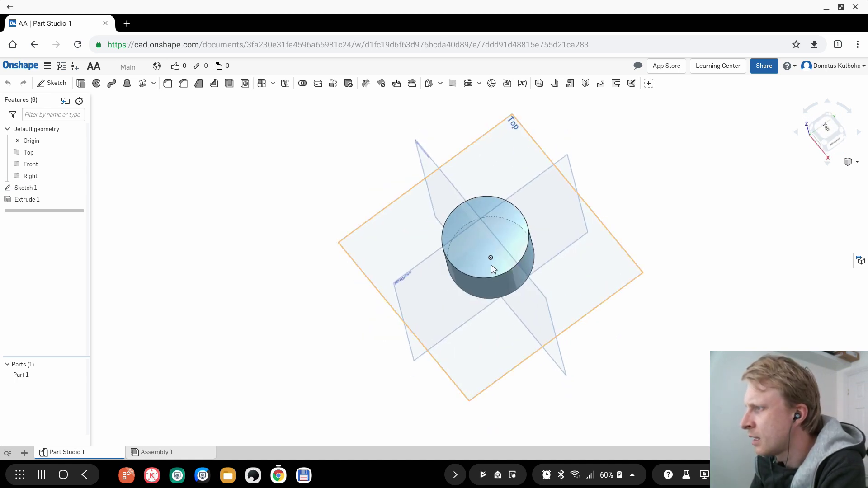
pyautogui.click(494, 270)
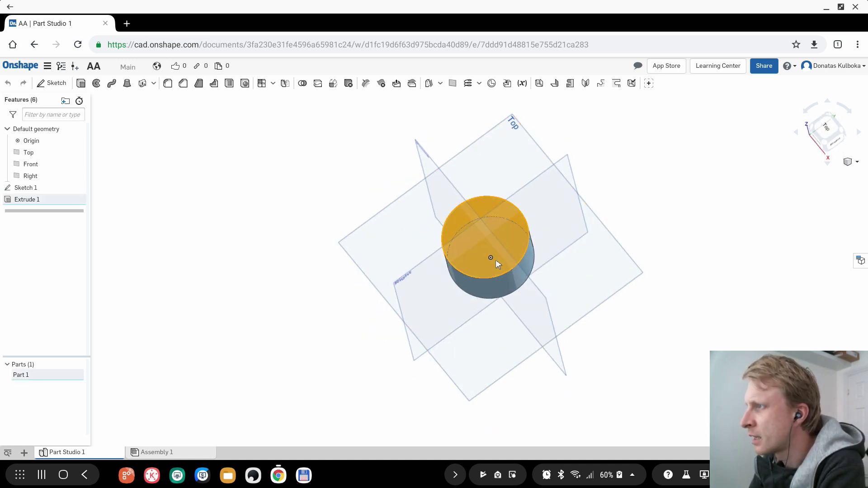
pyautogui.click(51, 84)
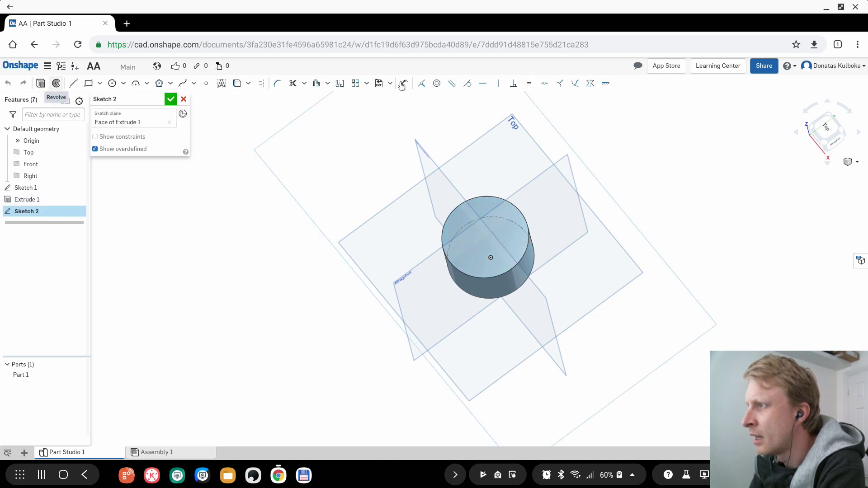
pyautogui.click(403, 84)
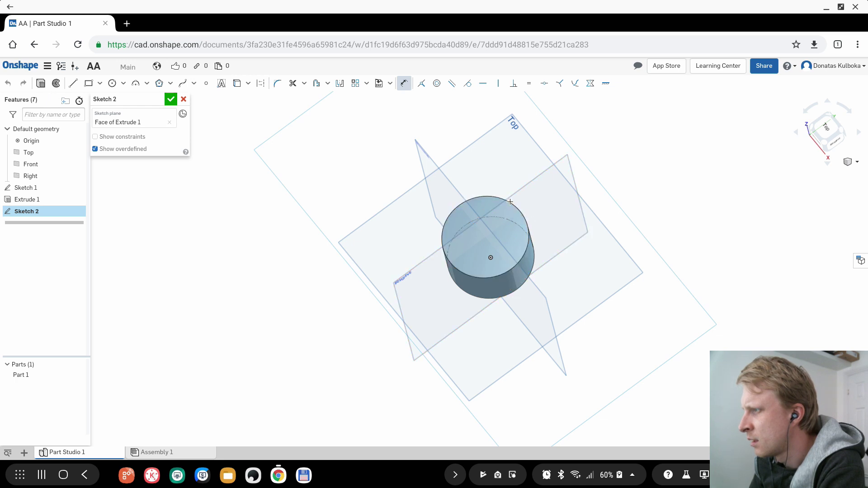
pyautogui.moveTo(509, 201); pyautogui.dragTo(497, 229, button='right')
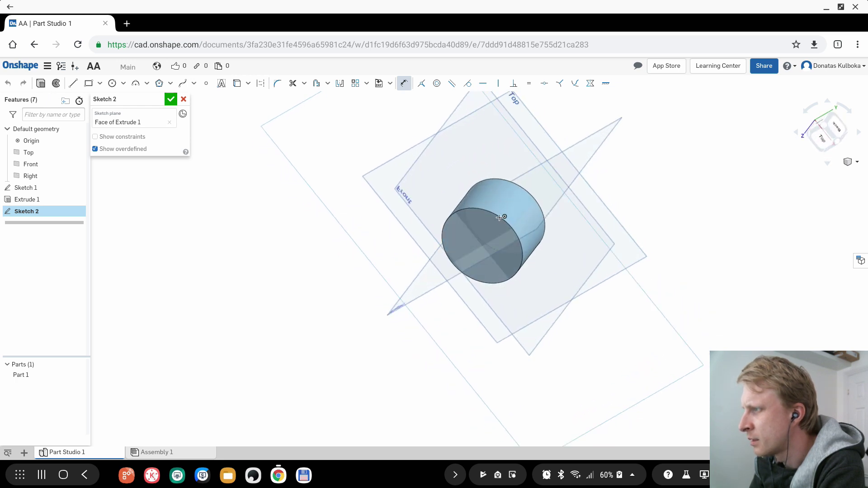
pyautogui.click(498, 215)
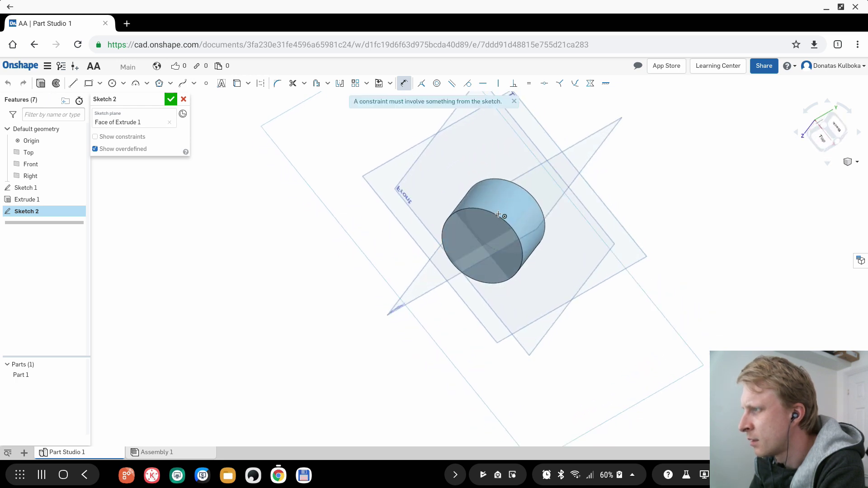
pyautogui.click(184, 99)
pyautogui.click(490, 237)
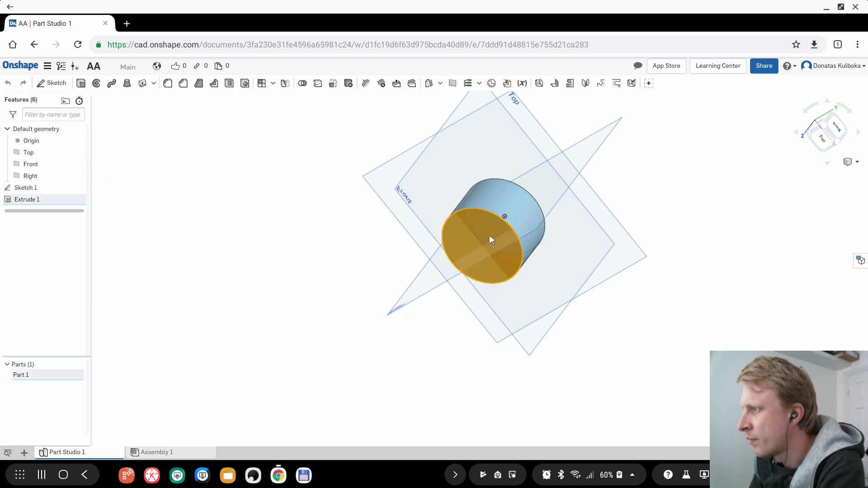
pyautogui.click(59, 84)
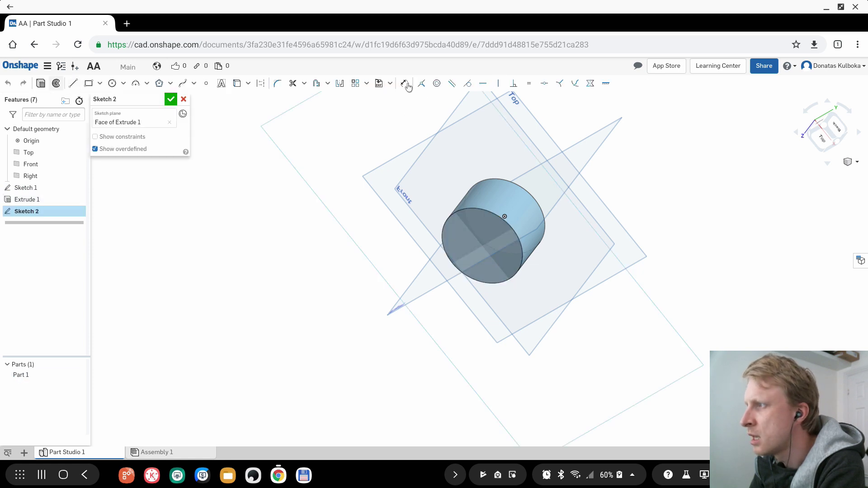
pyautogui.click(405, 85)
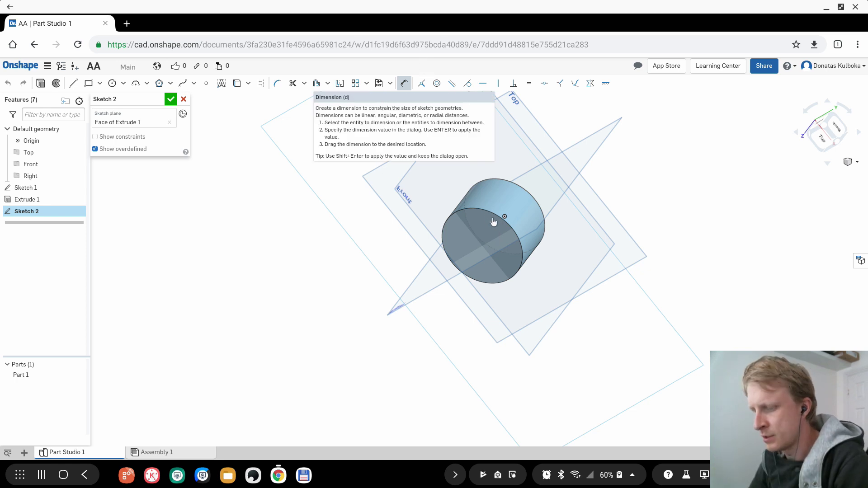
pyautogui.click(510, 238)
pyautogui.press('Escape')
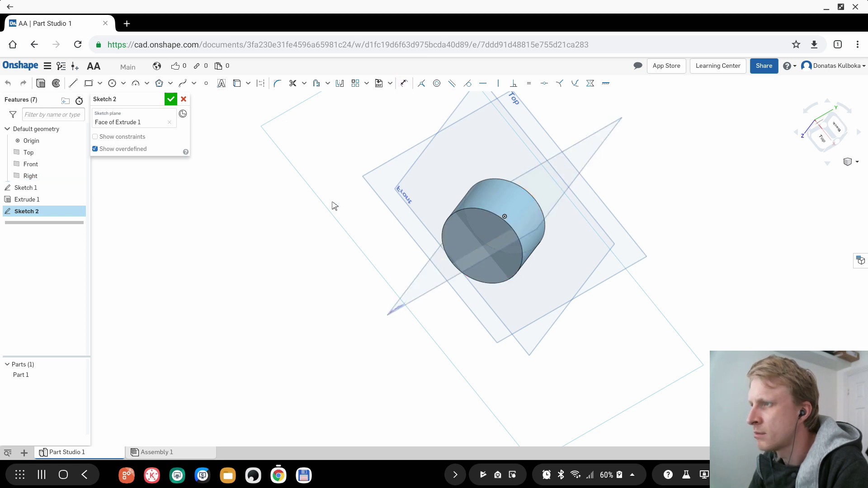
pyautogui.scroll(-3, 376, 225)
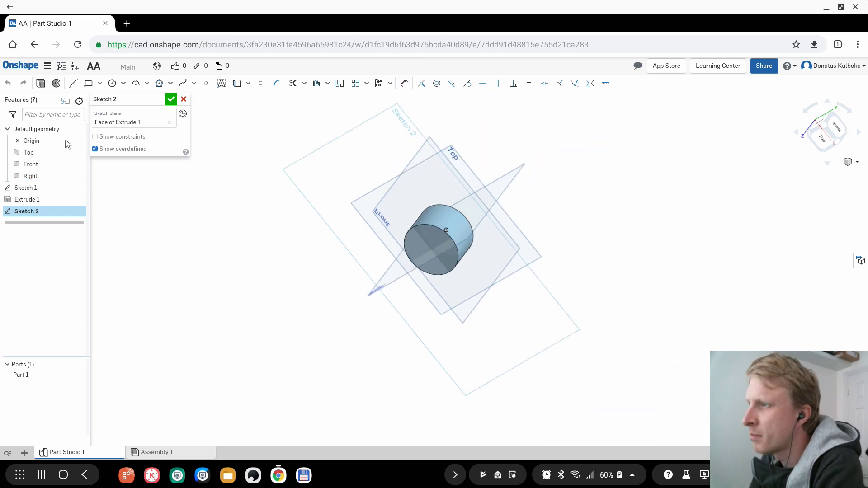
pyautogui.click(184, 99)
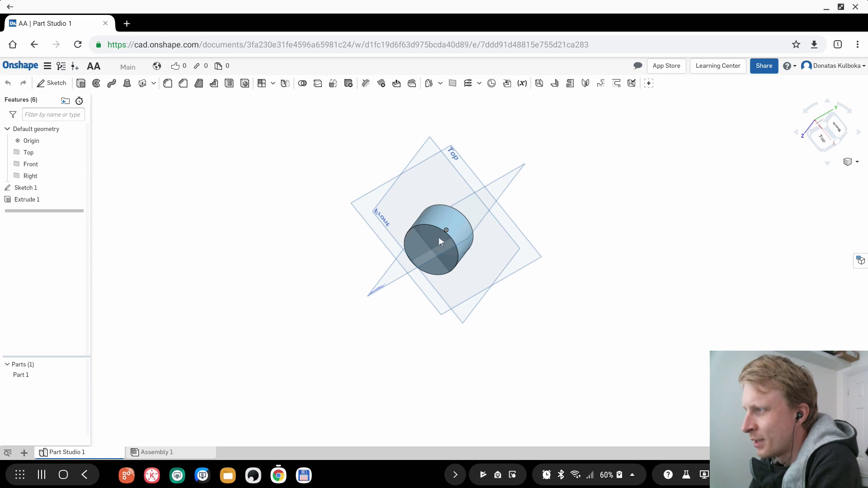
# Delete the cylinder's extrusion and the circle sketch it is based on
pyautogui.scroll(3, 441, 239)
pyautogui.moveTo(446, 242); pyautogui.dragTo(295, 185, button='right')
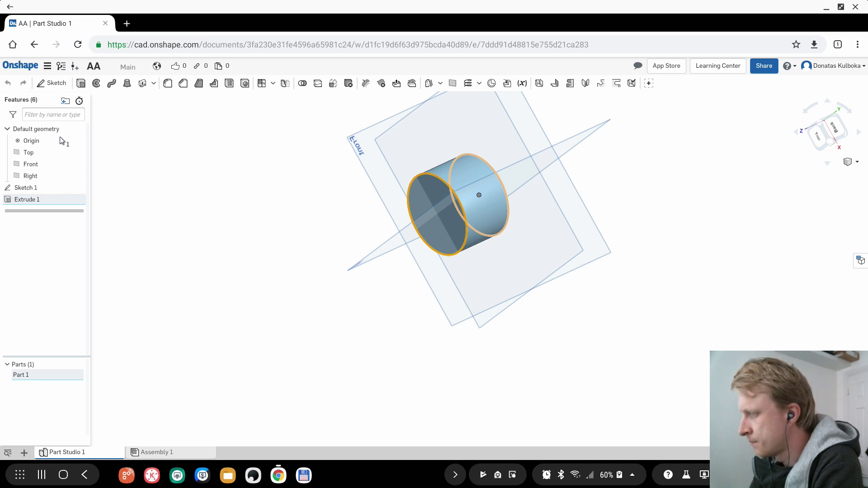
pyautogui.press('Delete')
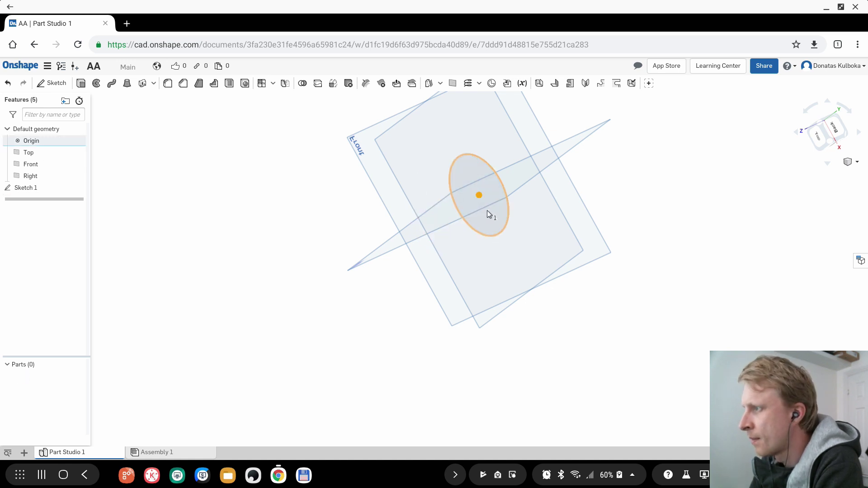
pyautogui.click(506, 222)
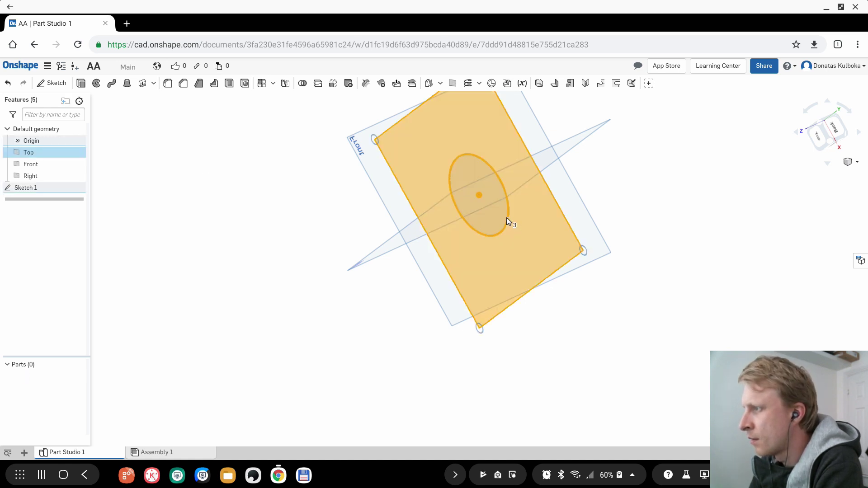
pyautogui.press('Delete')
pyautogui.click(315, 209)
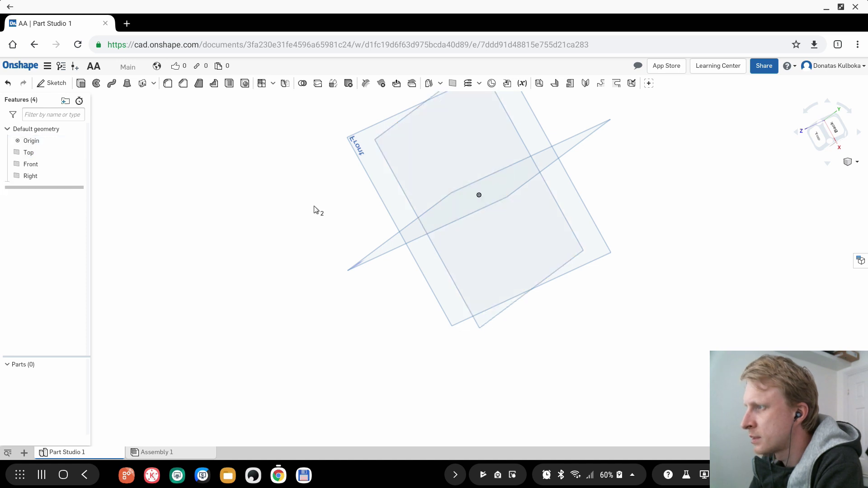
# Sketch a center point circle about 1.1 in in diameter on the Top plane, centred on the origin
pyautogui.click(818, 141)
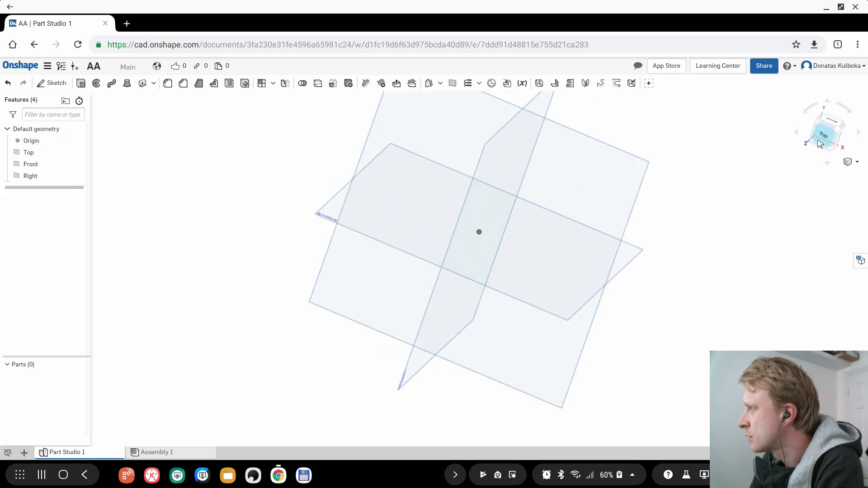
pyautogui.click(52, 84)
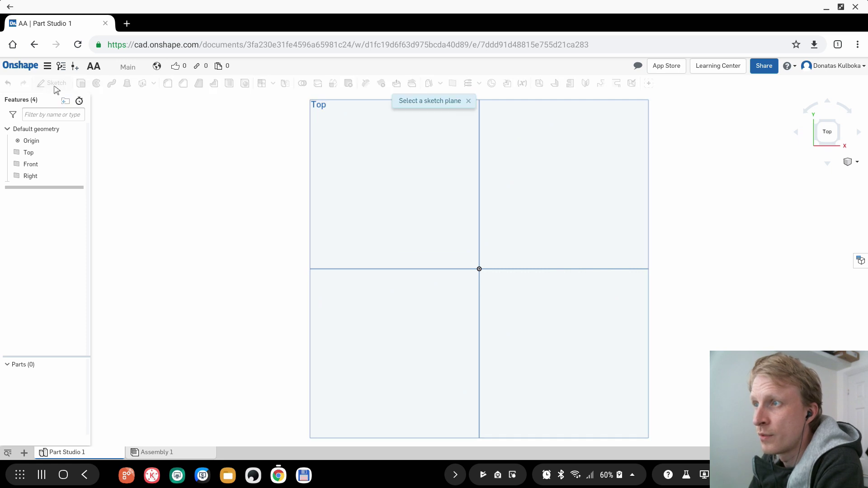
pyautogui.click(406, 211)
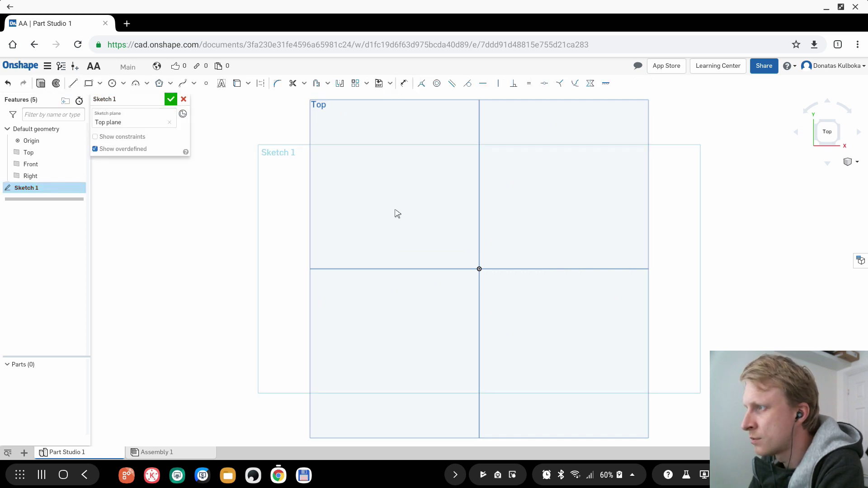
pyautogui.click(112, 84)
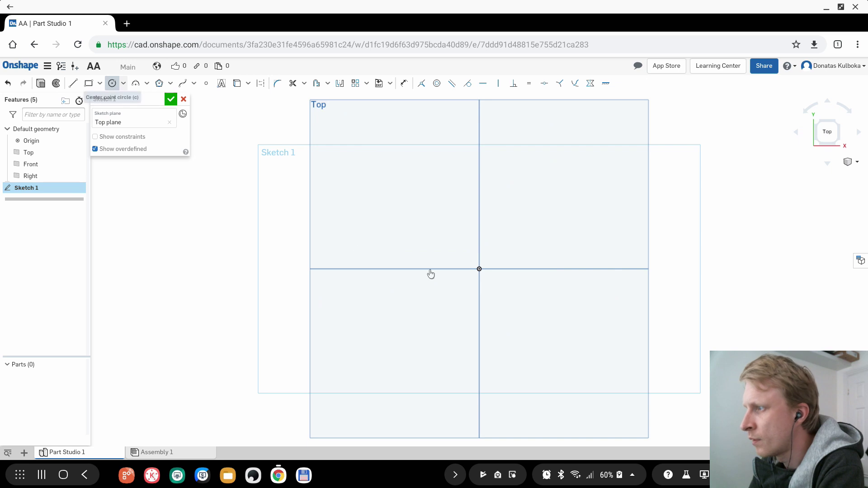
pyautogui.click(480, 269)
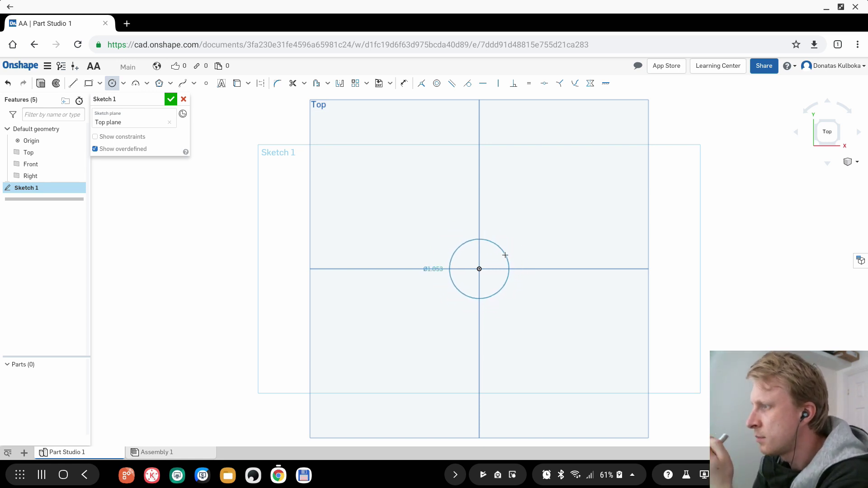
pyautogui.click(508, 260)
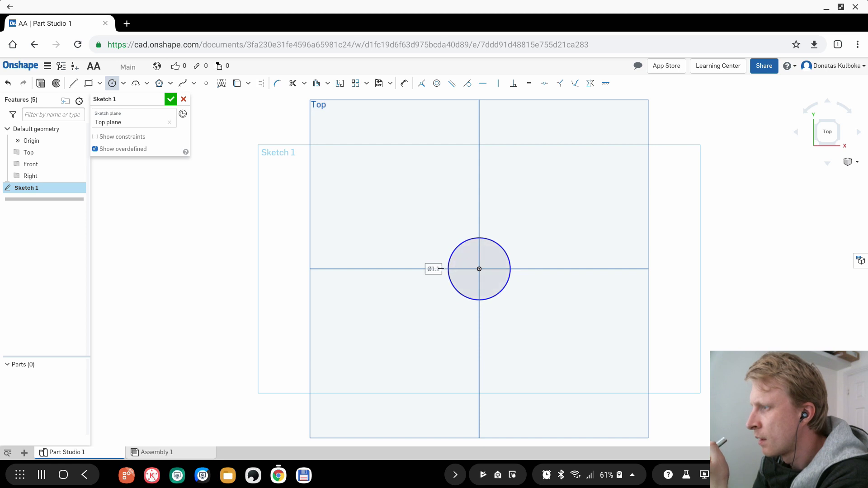
# Dimension the circle's diameter to 1 in and finish the sketch
pyautogui.click(403, 83)
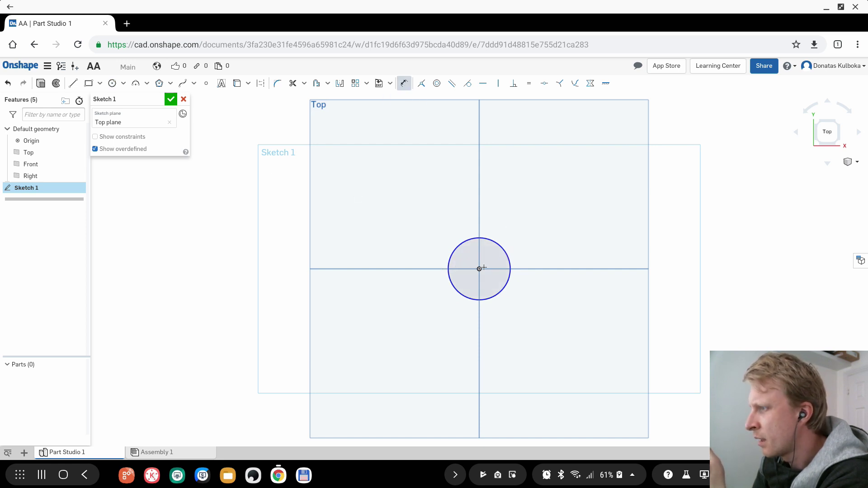
pyautogui.click(506, 253)
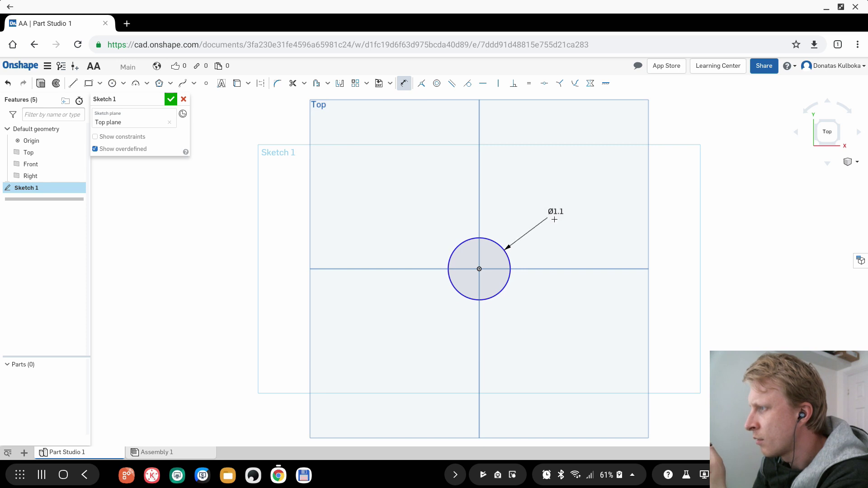
pyautogui.click(556, 210)
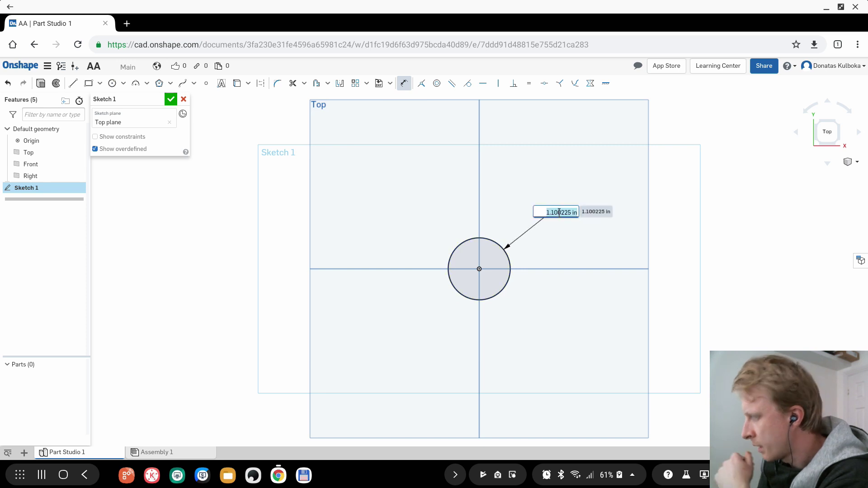
pyautogui.write('1')
pyautogui.press('Return')
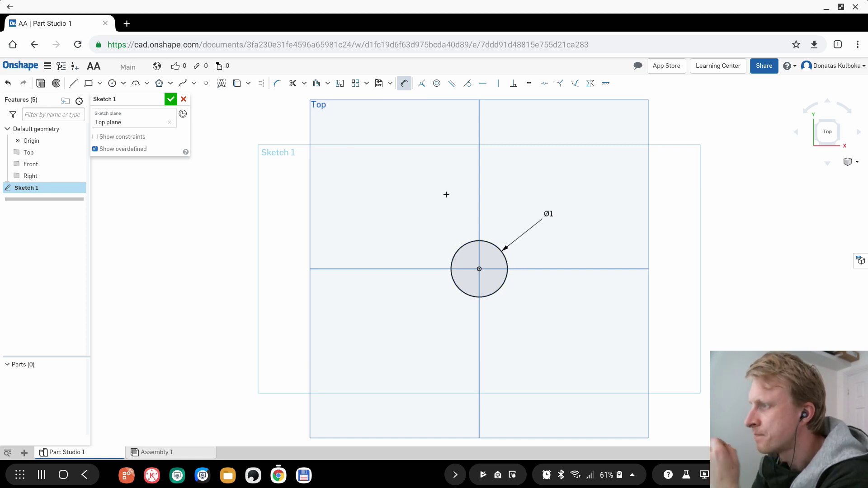
pyautogui.moveTo(498, 274)
pyautogui.mouseDown(button='right')
pyautogui.moveTo(541, 305)
pyautogui.moveTo(558, 291)
pyautogui.moveTo(554, 305)
pyautogui.moveTo(241, 223)
pyautogui.mouseUp(button='right')
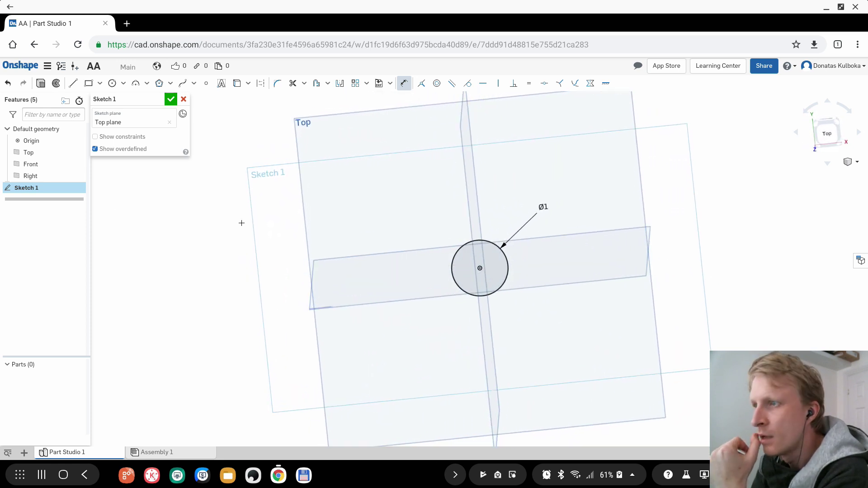
pyautogui.click(172, 100)
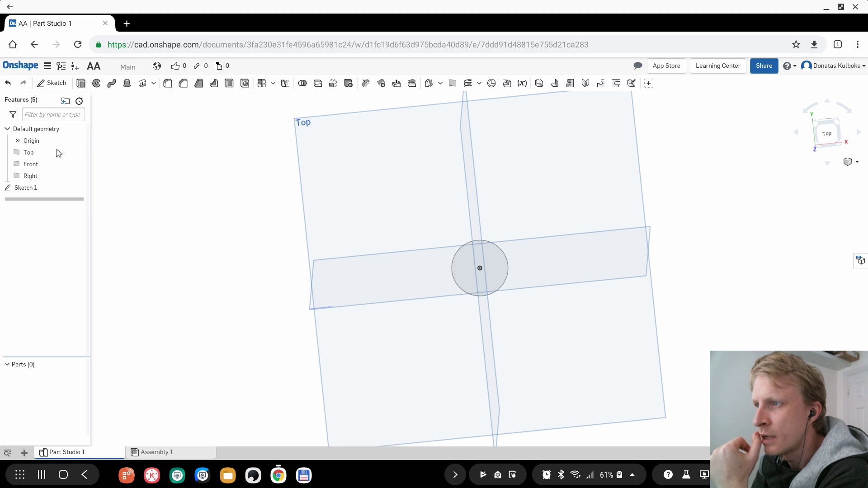
# Extrude the circle sketch as a new solid with a blind depth of 6 in
pyautogui.click(28, 188)
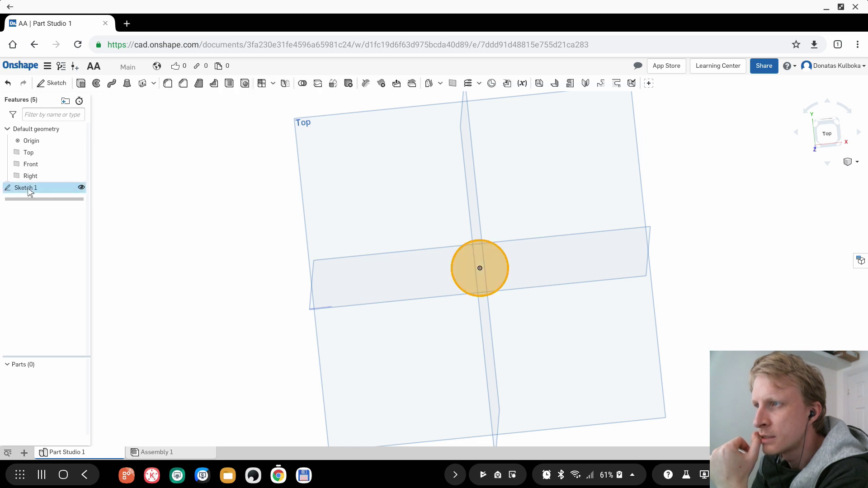
pyautogui.click(80, 84)
pyautogui.moveTo(493, 299)
pyautogui.mouseDown(button='right')
pyautogui.moveTo(434, 299)
pyautogui.moveTo(460, 303)
pyautogui.mouseUp(button='right')
pyautogui.click(171, 172)
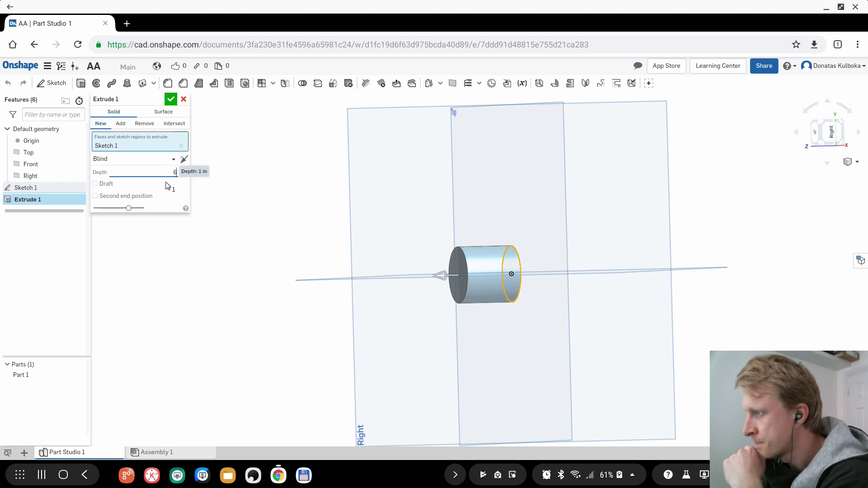
pyautogui.write('6')
pyautogui.press('Return')
# Set the extrusion depth to 4 in and accept the feature
pyautogui.moveTo(284, 279); pyautogui.dragTo(225, 236, button='right')
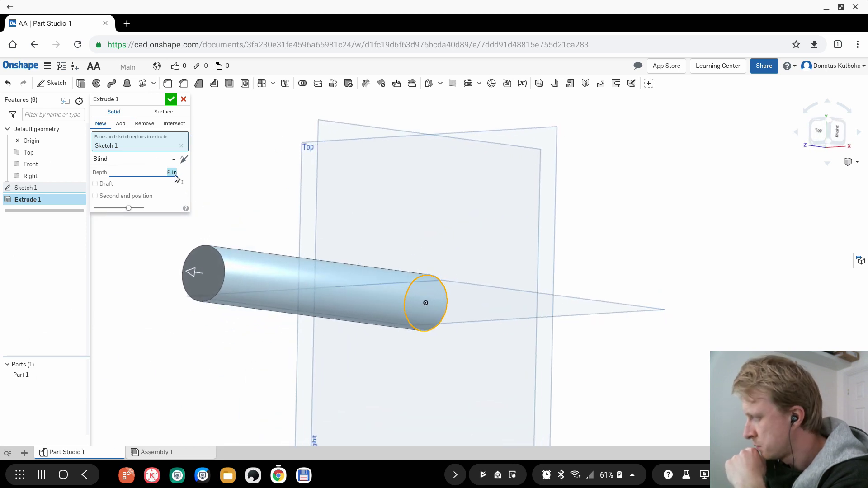
pyautogui.write('4')
pyautogui.press('Return')
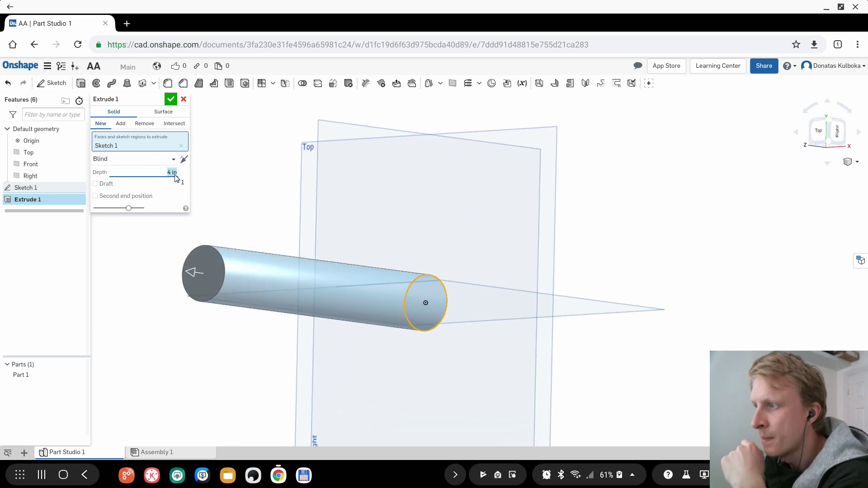
pyautogui.moveTo(362, 281); pyautogui.dragTo(430, 280, button='right')
pyautogui.press('Return')
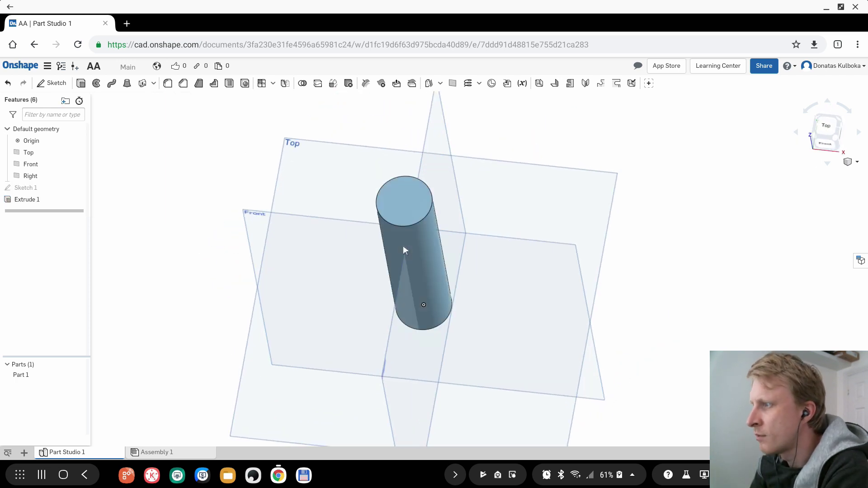
# Sketch a center point circle about 0.41 in in diameter on the cylinder's top end face, concentric with the cylinder
pyautogui.moveTo(404, 250); pyautogui.dragTo(331, 232, button='right')
pyautogui.click(430, 246)
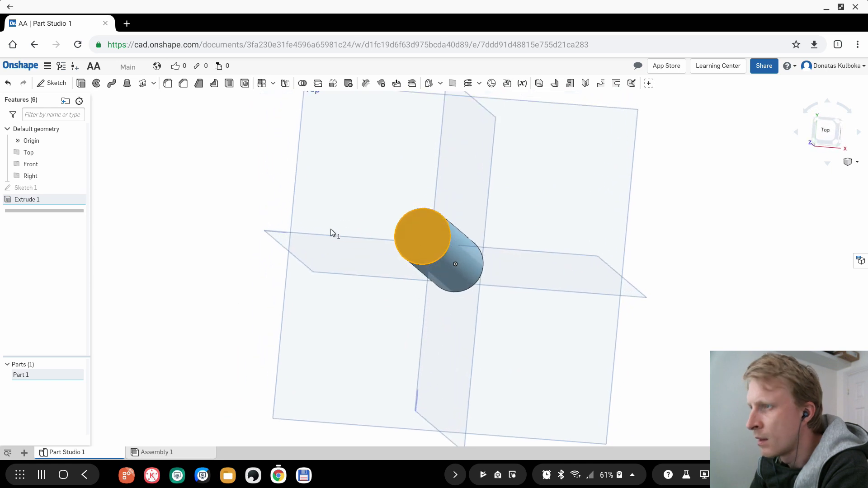
pyautogui.click(53, 83)
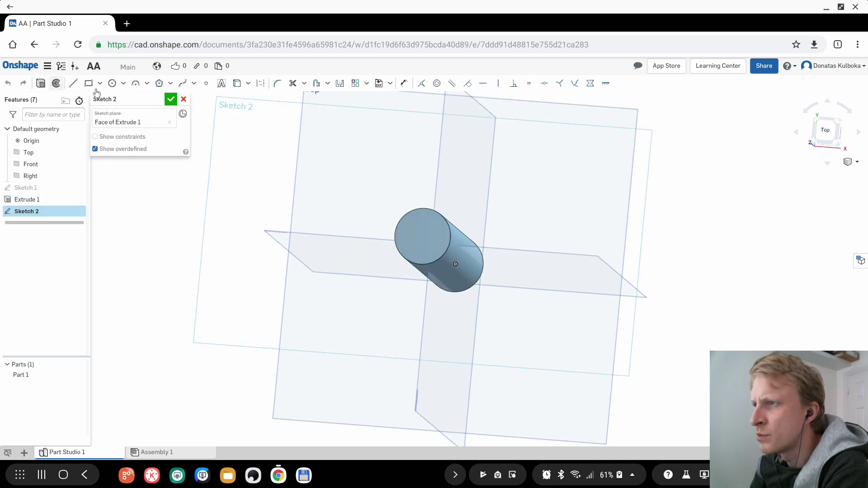
pyautogui.click(112, 83)
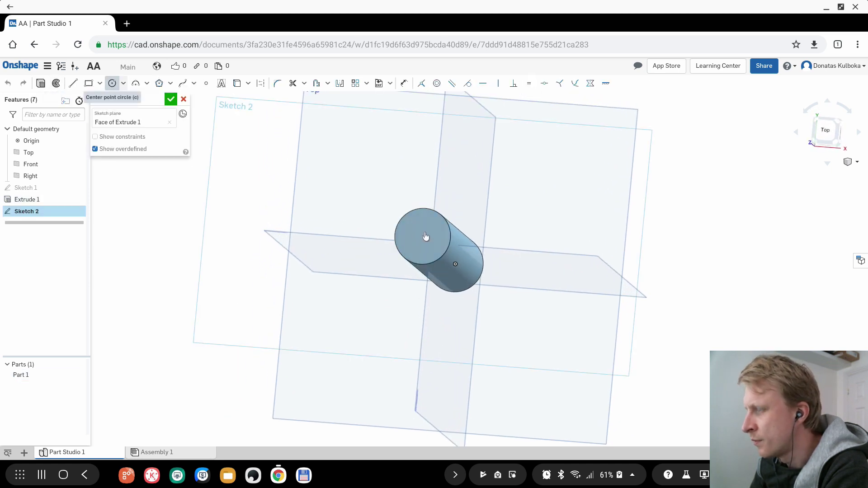
pyautogui.moveTo(327, 227)
pyautogui.mouseDown(button='right')
pyautogui.moveTo(348, 253)
pyautogui.moveTo(349, 246)
pyautogui.moveTo(423, 248)
pyautogui.mouseUp(button='right')
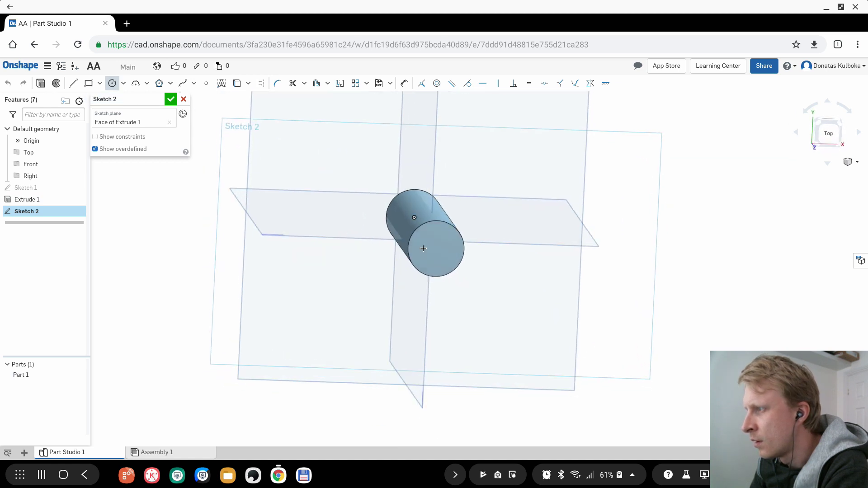
pyautogui.click(438, 246)
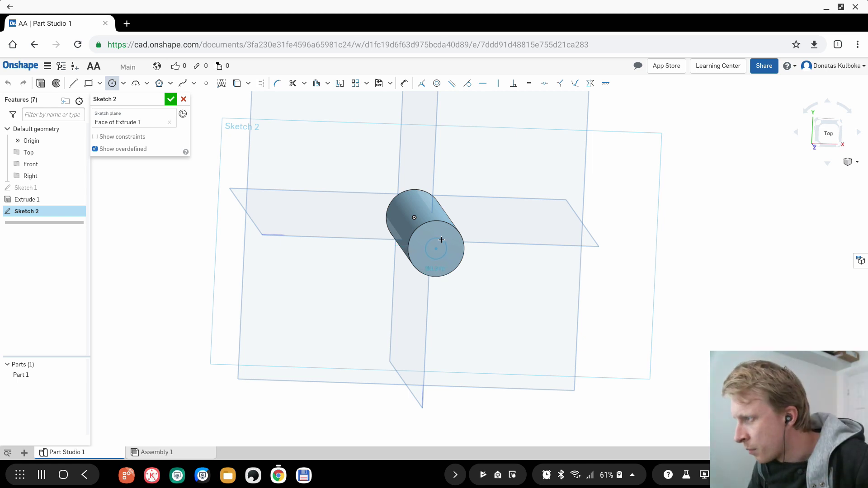
pyautogui.press('Left')
pyautogui.press('Left')
pyautogui.press('Left')
pyautogui.press('Left')
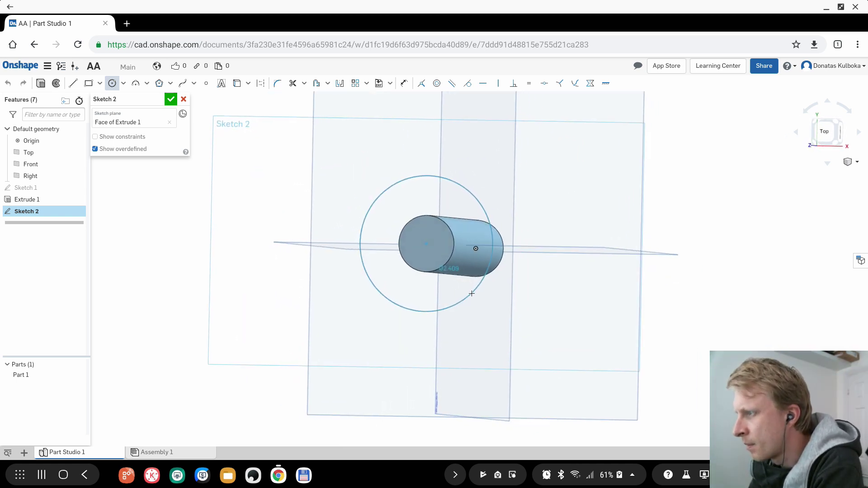
pyautogui.press('n')
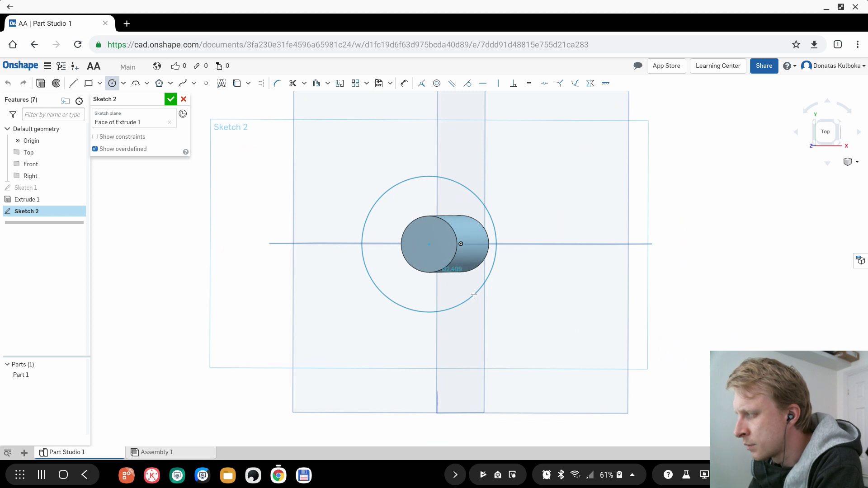
pyautogui.click(438, 253)
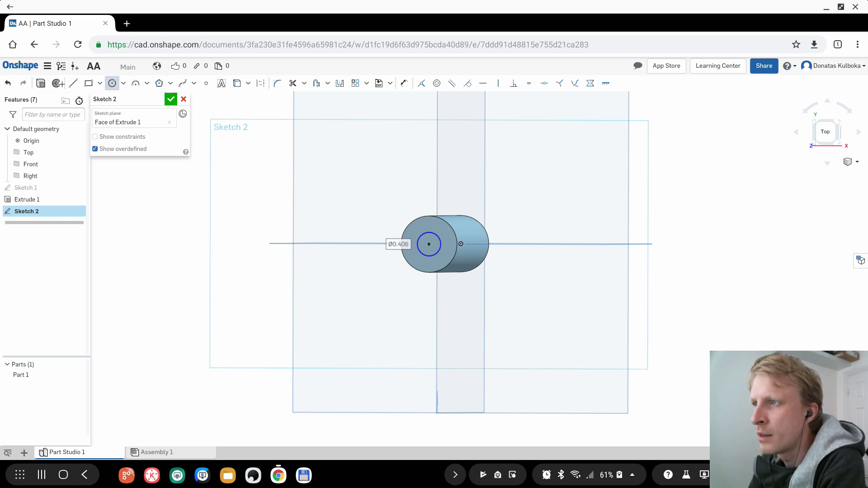
# Extrude the small circle sketch outward with a blind depth of 0.2 in, adding it to the cylinder, and accept the feature
pyautogui.hotkey('shift', 'e')
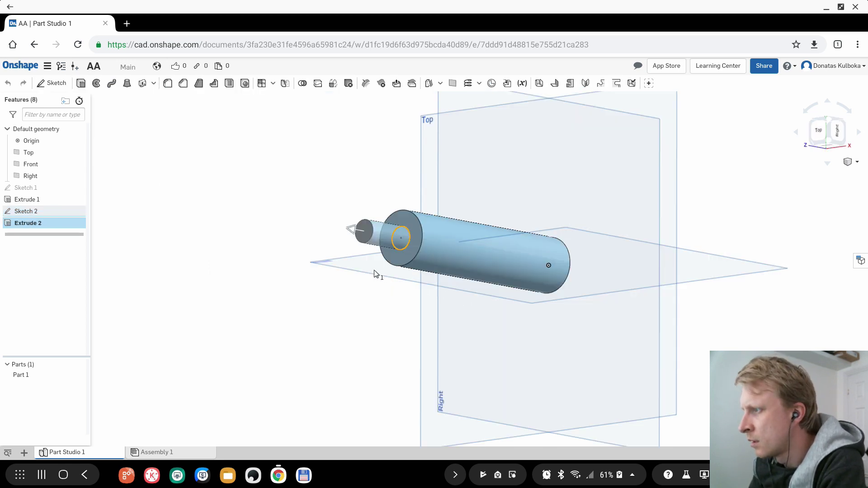
pyautogui.click(171, 174)
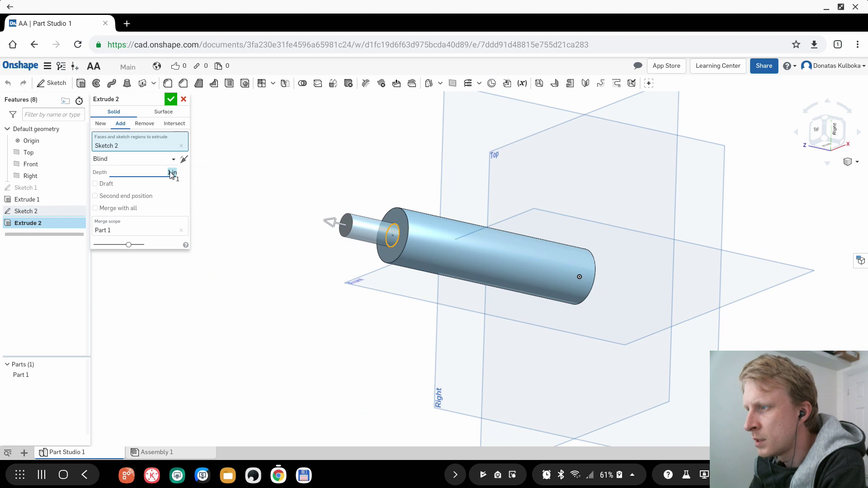
pyautogui.write('0.2')
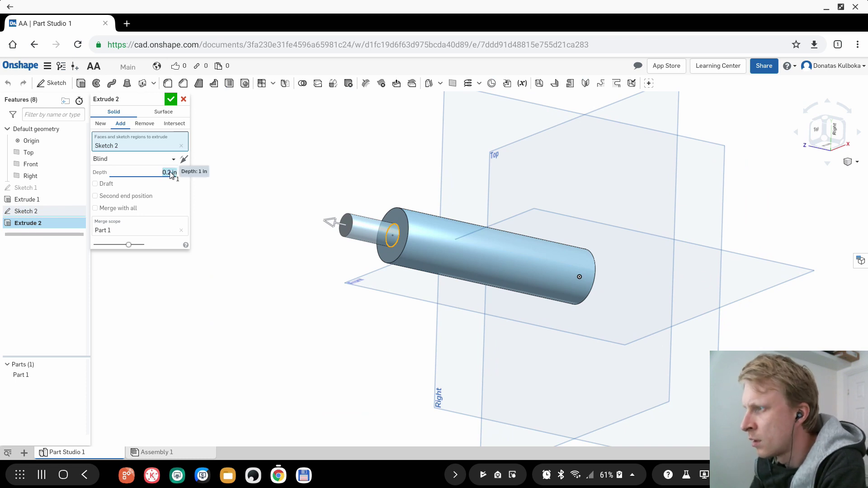
pyautogui.press('Return')
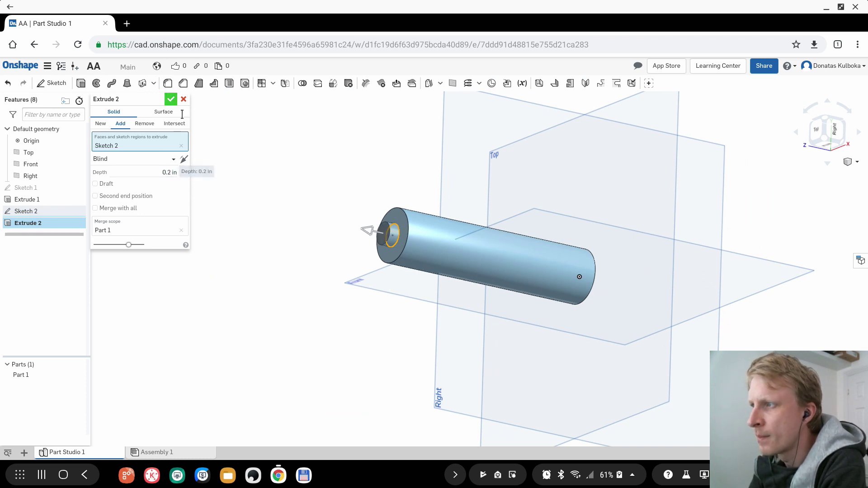
pyautogui.click(171, 99)
# Sketch a center point circle about 0.81 in in diameter on the cylinder's bottom end face, centred on the origin, and finish the sketch
pyautogui.moveTo(289, 203); pyautogui.dragTo(450, 222, button='right')
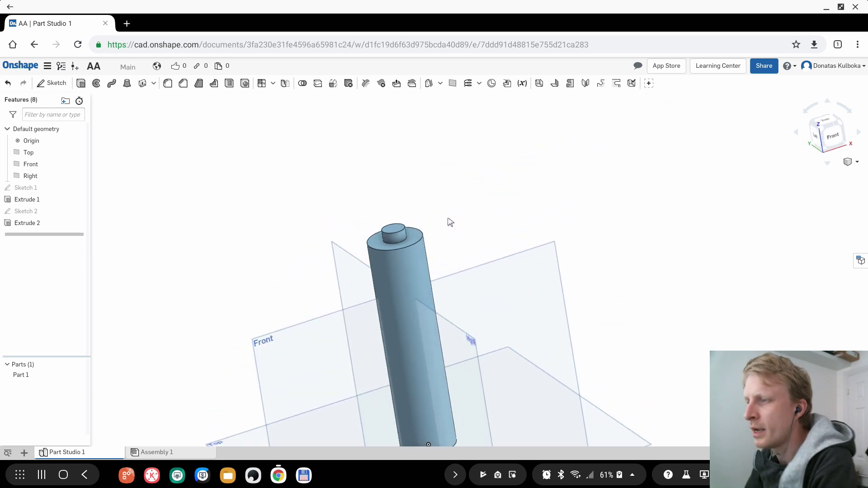
pyautogui.scroll(-3, 449, 222)
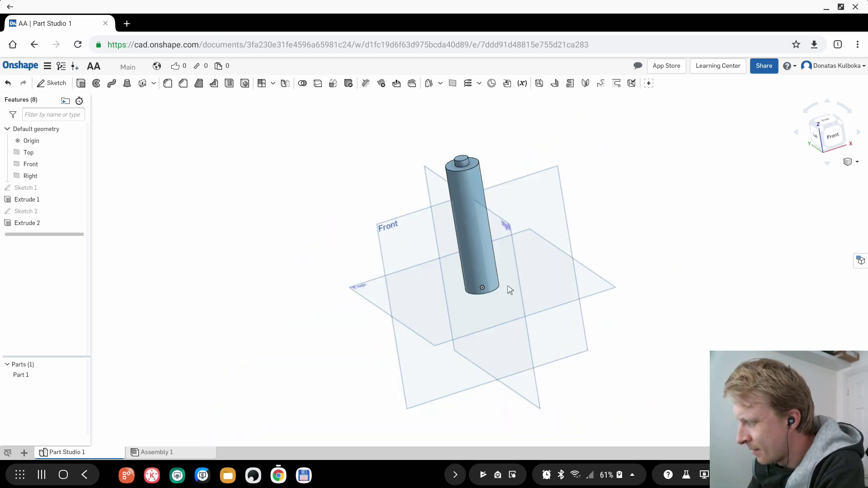
pyautogui.hotkey('shift', '6')
pyautogui.scroll(3, 479, 222)
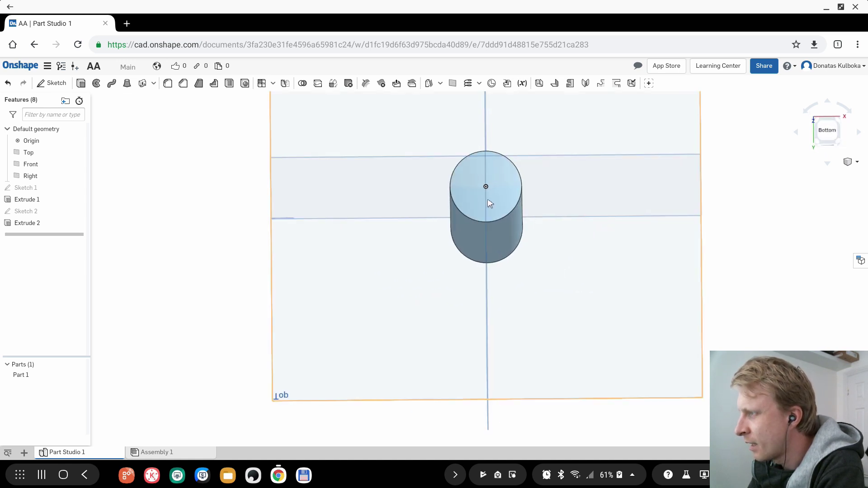
pyautogui.press('Down')
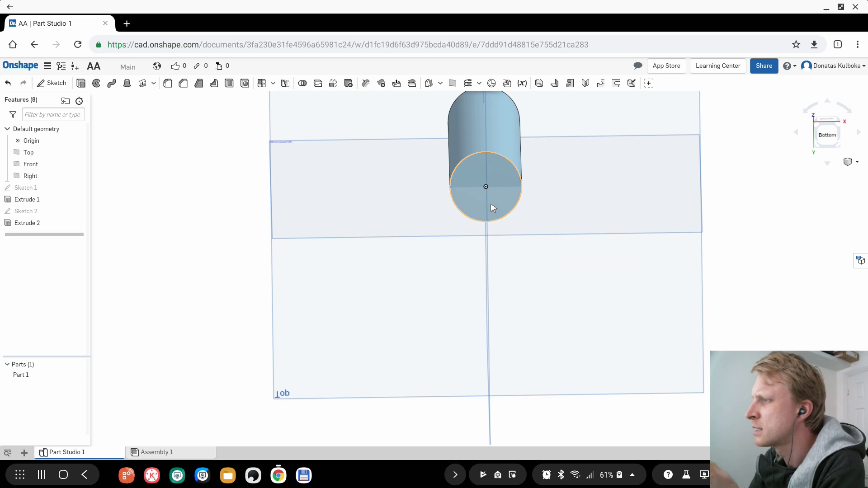
pyautogui.scroll(3, 492, 205)
pyautogui.moveTo(497, 179); pyautogui.dragTo(510, 140, button='right')
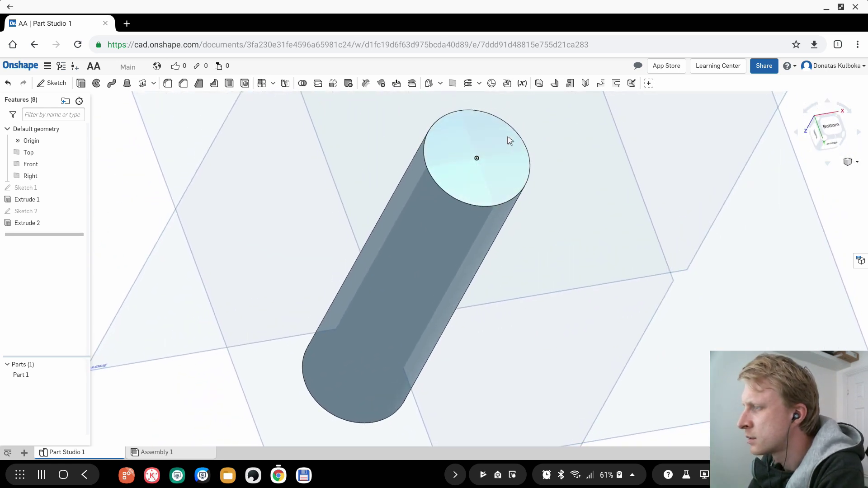
pyautogui.click(510, 139)
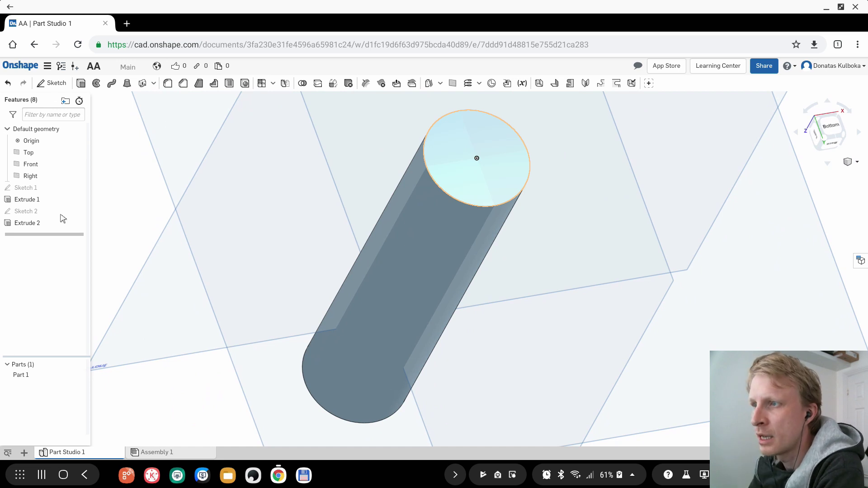
pyautogui.click(444, 167)
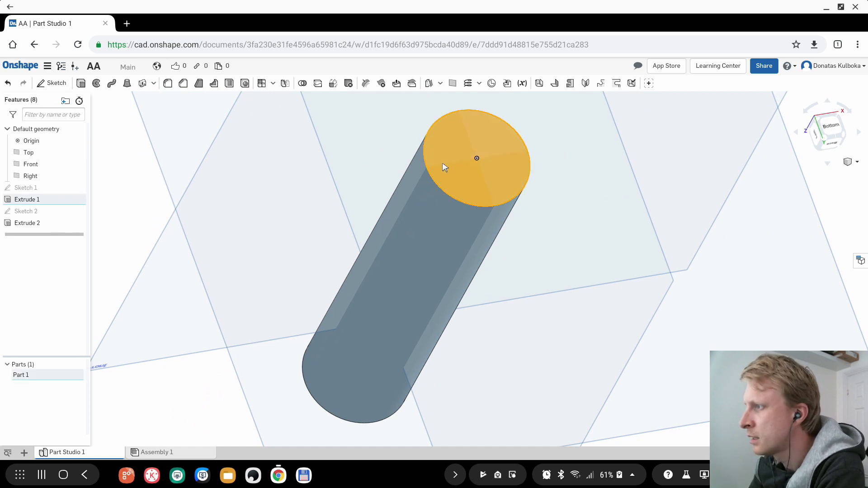
pyautogui.click(52, 82)
pyautogui.click(112, 83)
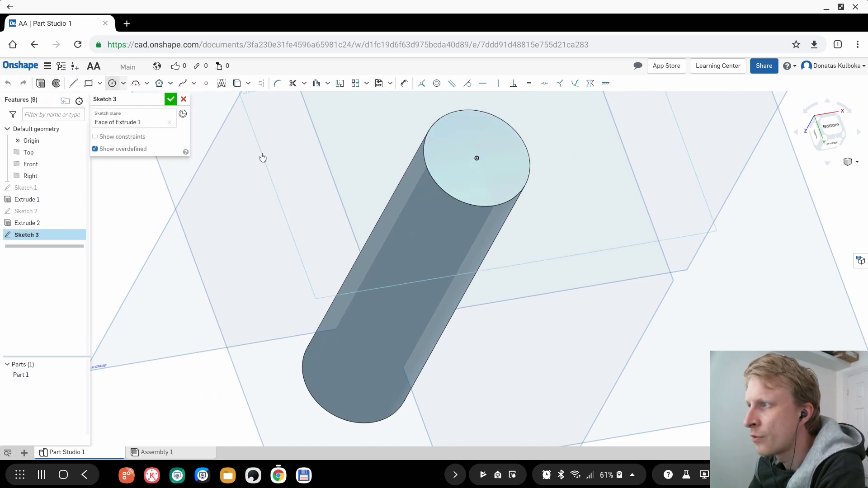
pyautogui.click(477, 159)
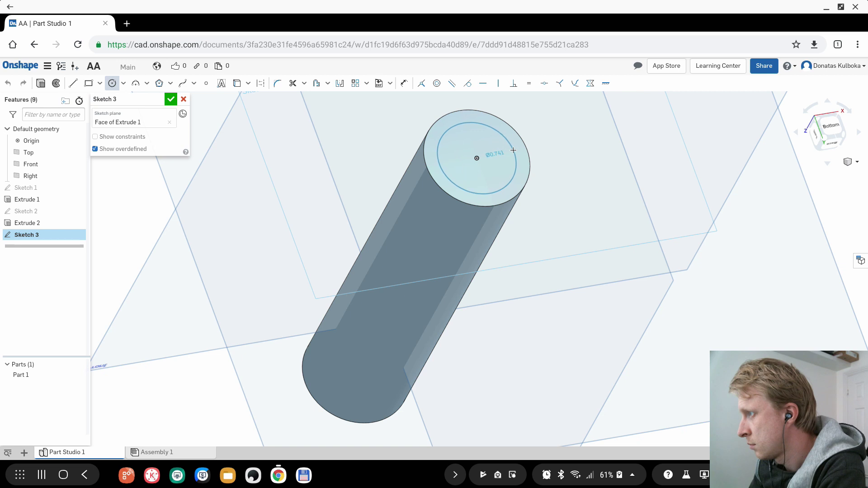
pyautogui.click(519, 152)
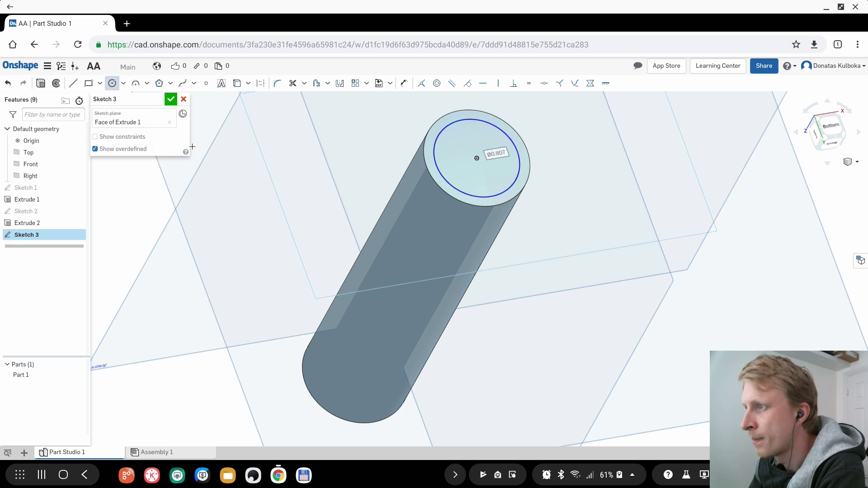
pyautogui.click(172, 100)
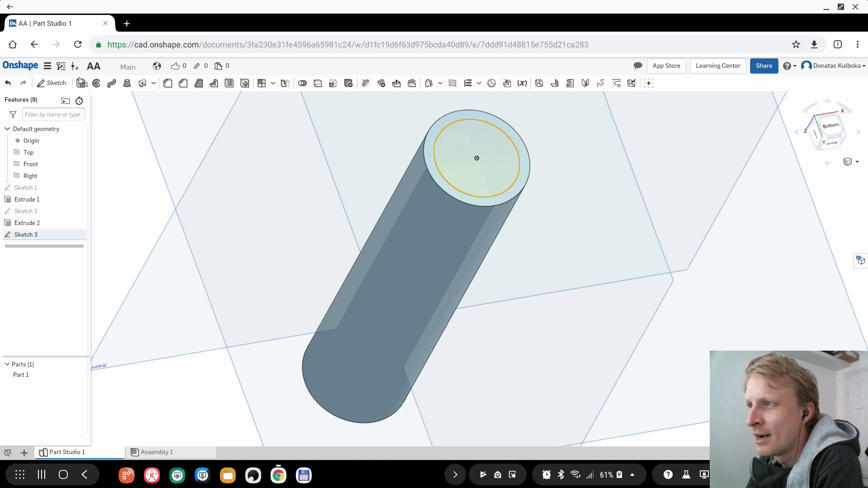
# Extrude the bottom face circle with a blind depth of 0.01 in, adding it to the part, and accept the feature
pyautogui.click(81, 83)
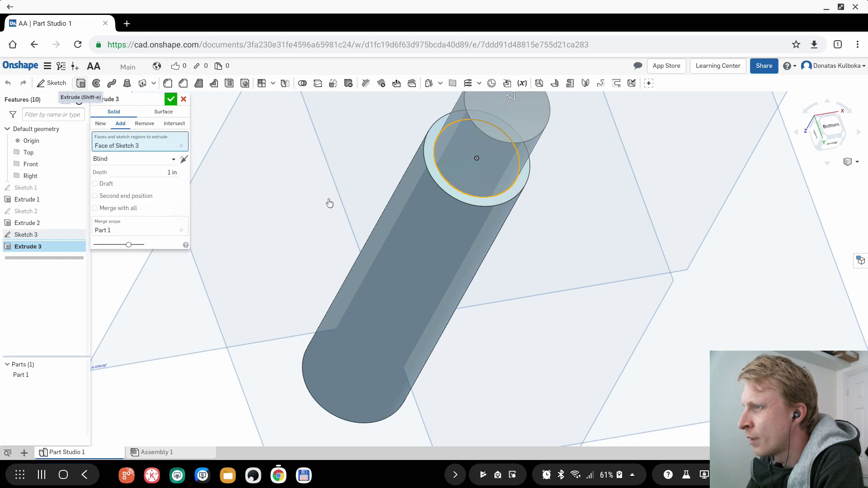
pyautogui.moveTo(328, 202)
pyautogui.mouseDown(button='right')
pyautogui.moveTo(217, 202)
pyautogui.moveTo(172, 176)
pyautogui.mouseUp(button='right')
pyautogui.click(172, 176)
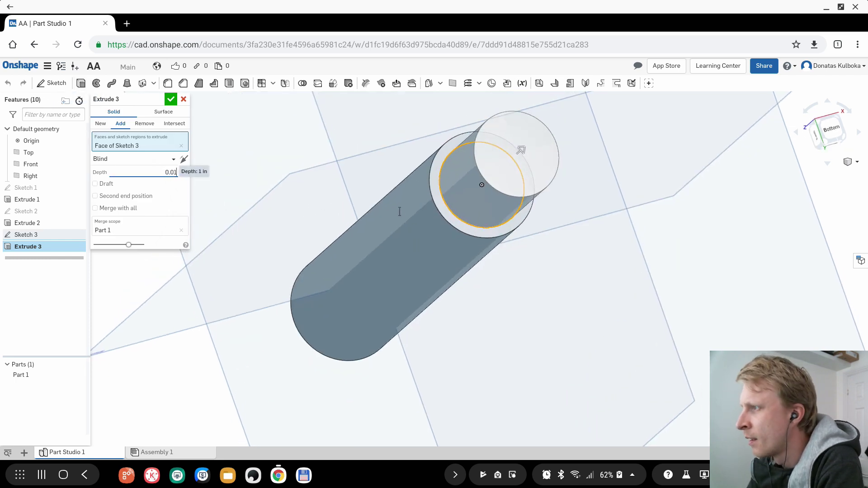
pyautogui.press('Return')
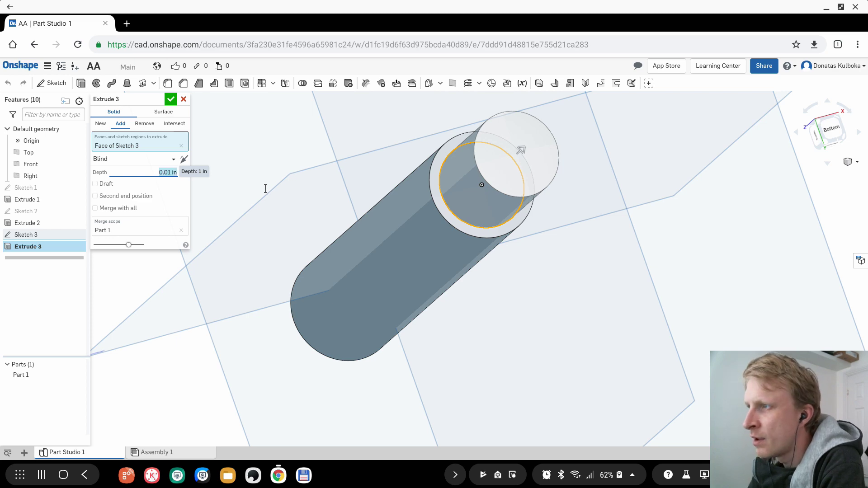
pyautogui.moveTo(264, 188); pyautogui.dragTo(430, 226, button='right')
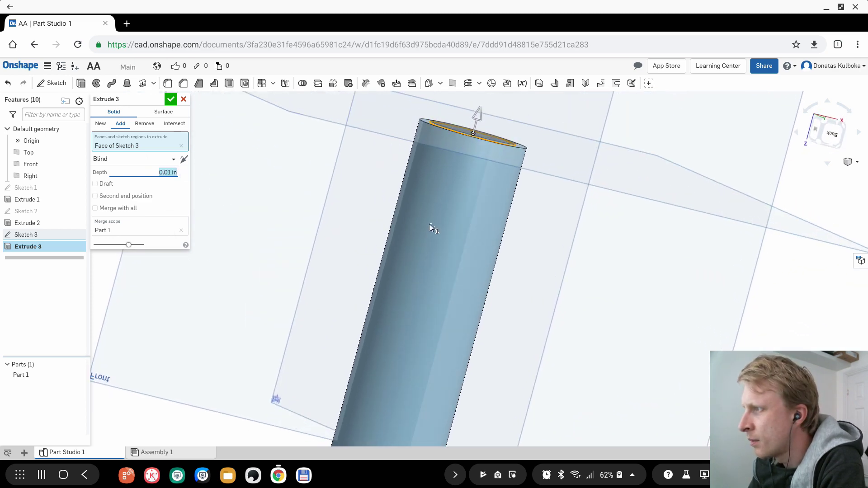
pyautogui.click(171, 100)
# Examine the finished battery-shaped part from several angles, including both its top and bottom ends
pyautogui.moveTo(434, 163); pyautogui.dragTo(401, 209, button='right')
pyautogui.scroll(-5, 495, 217)
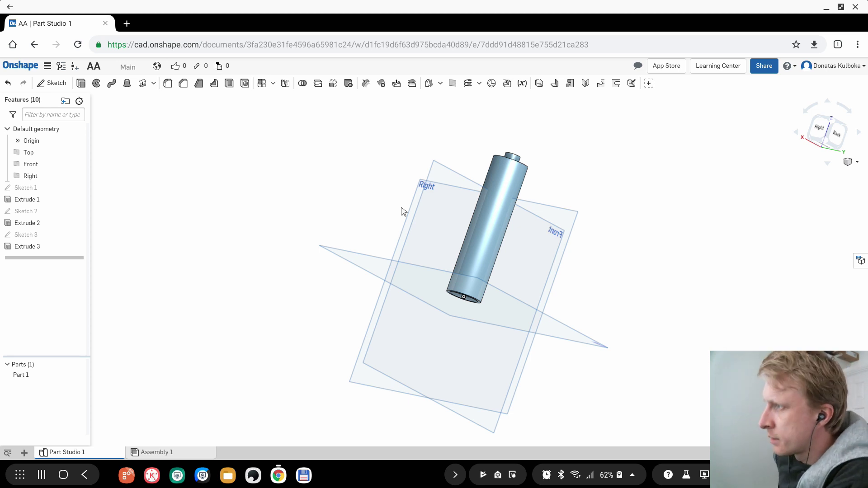
pyautogui.scroll(5, 442, 266)
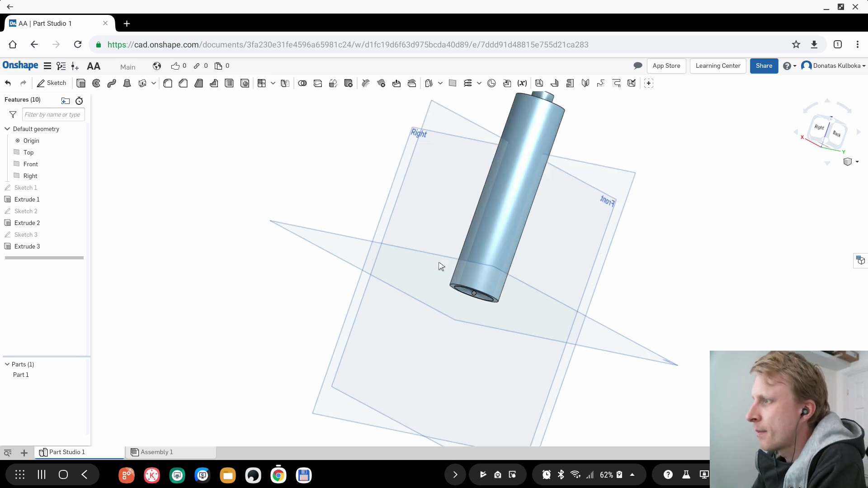
pyautogui.moveTo(515, 271); pyautogui.dragTo(446, 220, button='right')
pyautogui.scroll(-5, 484, 282)
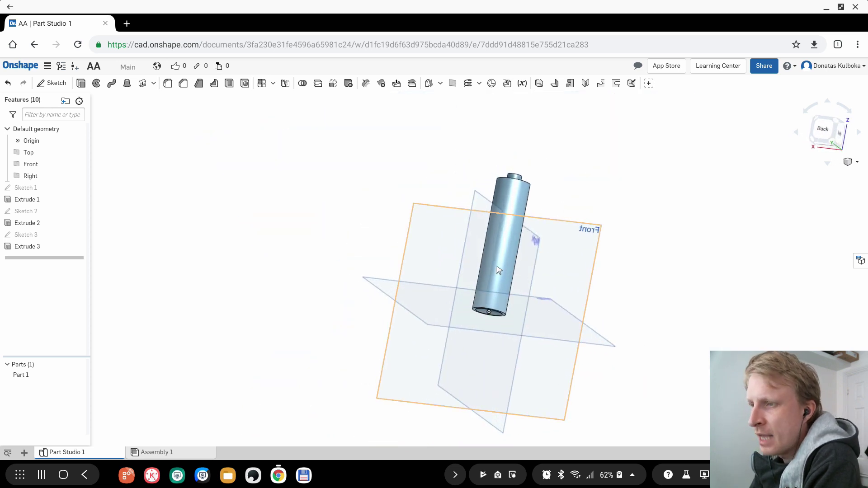
pyautogui.moveTo(508, 274); pyautogui.dragTo(485, 131, button='right')
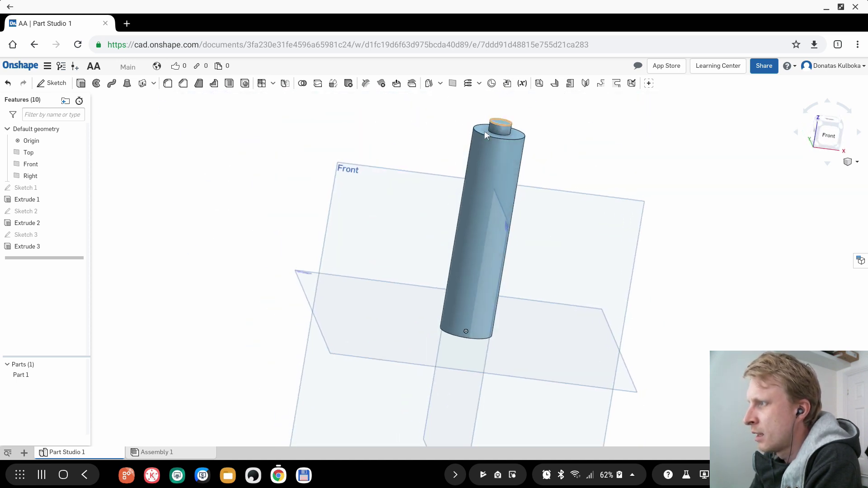
pyautogui.scroll(3, 485, 131)
pyautogui.scroll(-3, 481, 161)
pyautogui.moveTo(507, 216); pyautogui.dragTo(513, 236, button='right')
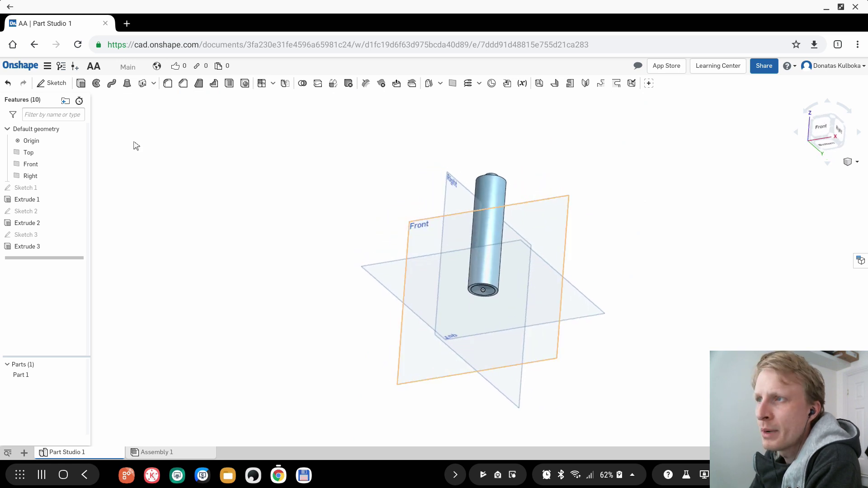
# Return to the documents overview and browse the list of public documents down to the PERRINN car models
pyautogui.click(19, 66)
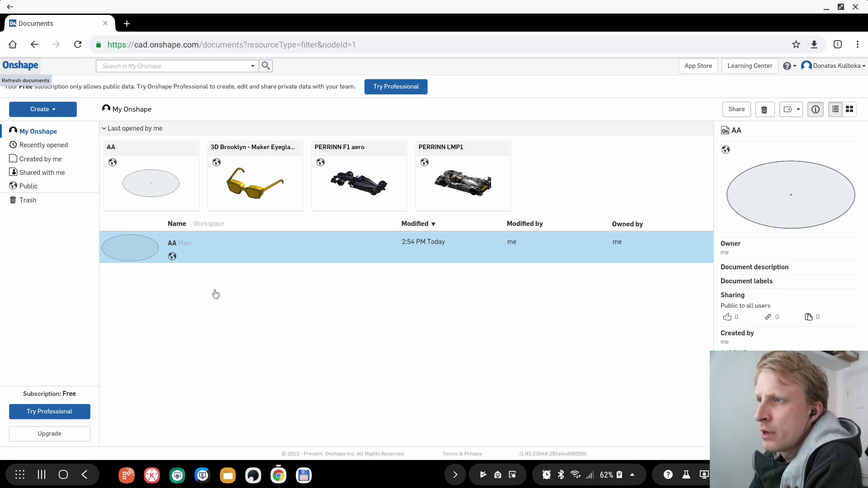
pyautogui.click(28, 186)
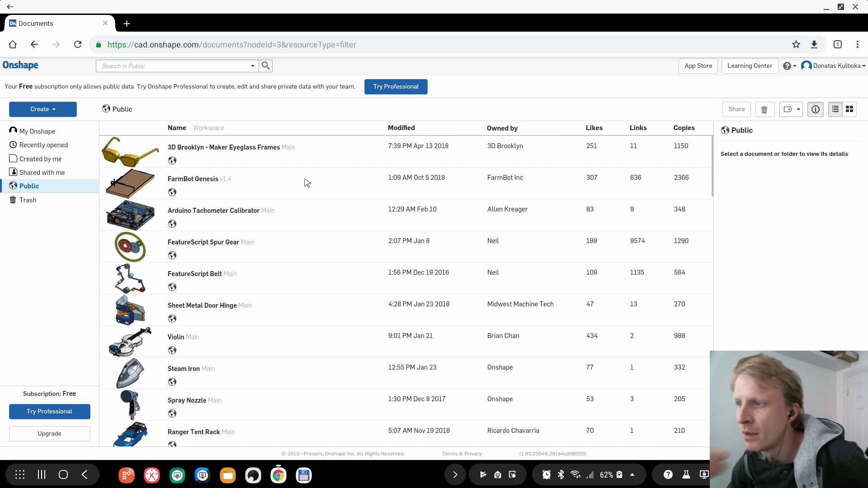
pyautogui.scroll(-7, 242, 278)
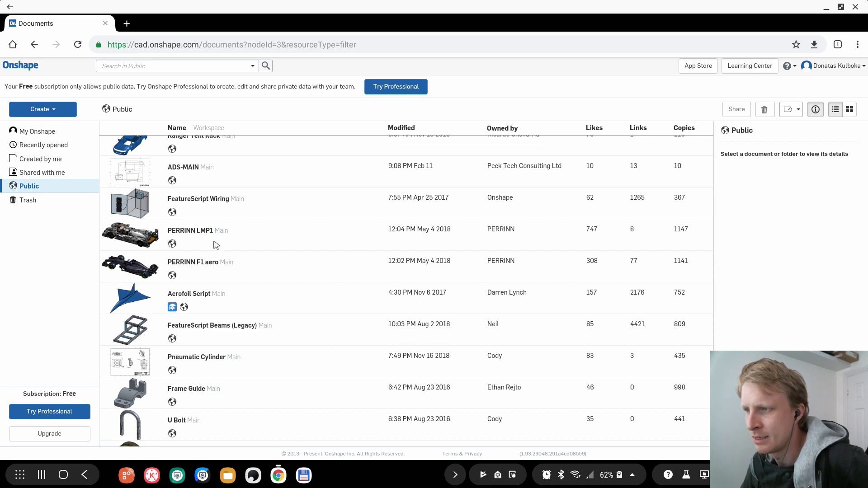
# Open the public PERRINN LMP1 document and view its S-032 front wheel assembly from the back
pyautogui.scroll(-20, 215, 245)
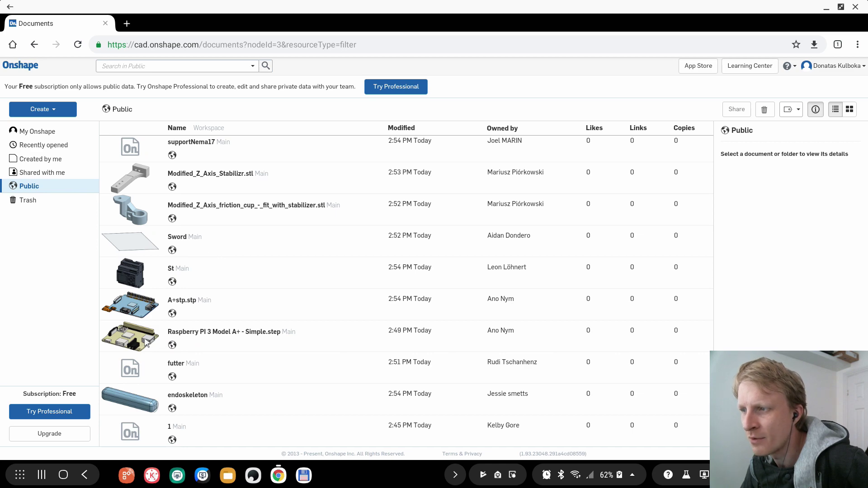
pyautogui.scroll(15, 142, 339)
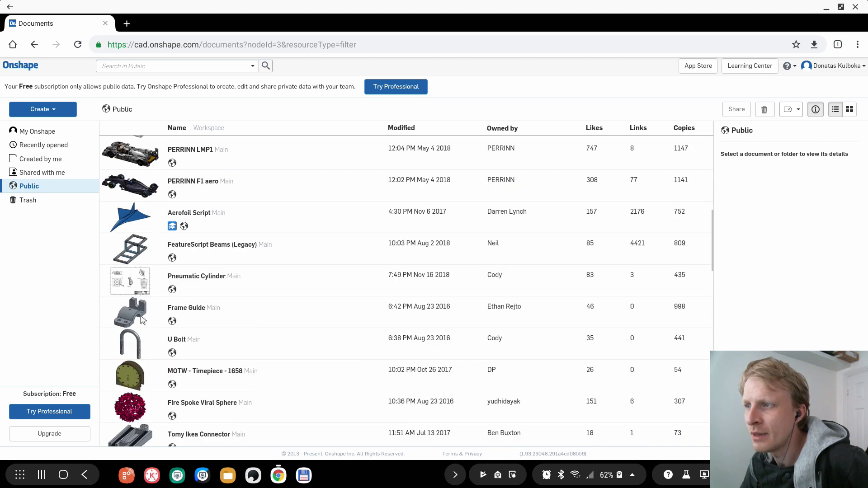
pyautogui.click(141, 260)
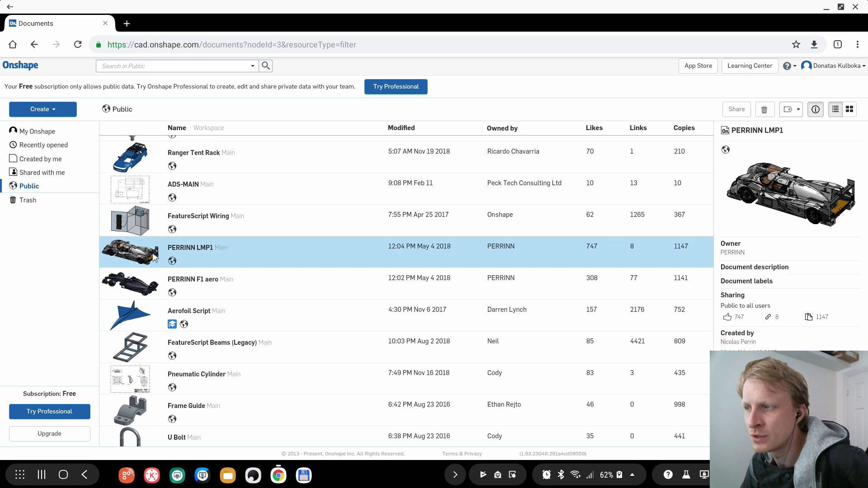
pyautogui.click(125, 255)
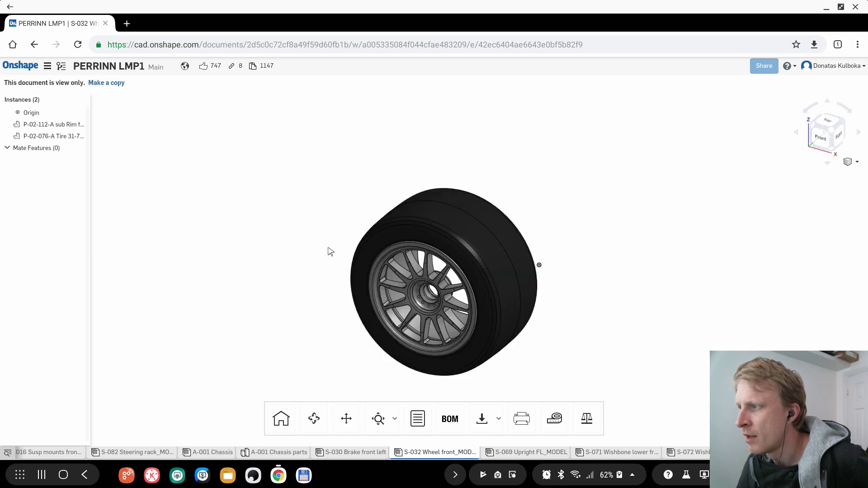
pyautogui.moveTo(450, 288); pyautogui.dragTo(286, 388, button='right')
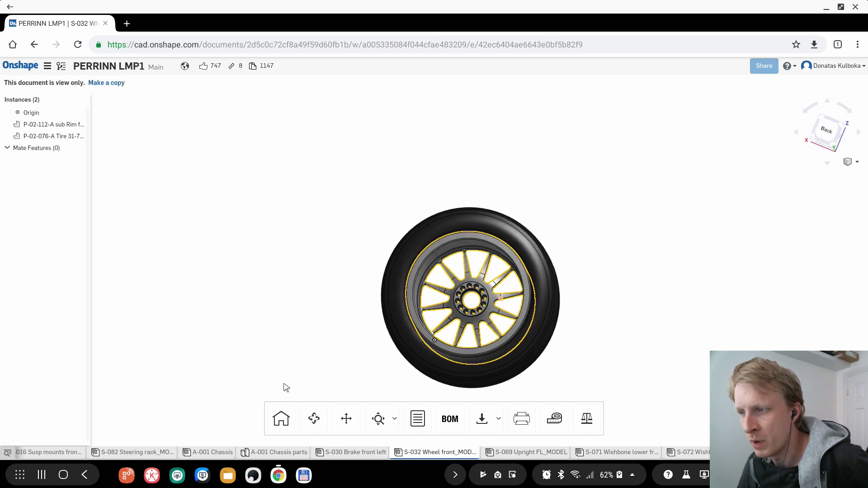
# Open the S-016 front suspension mounts assembly, view it from another angle and highlight the P-02-029-A Clevis upper fwd FR instance
pyautogui.click(45, 453)
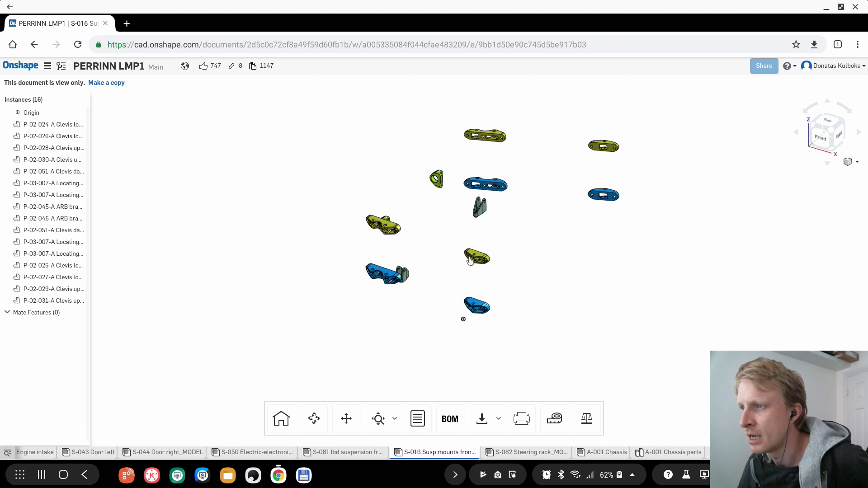
pyautogui.moveTo(470, 261); pyautogui.dragTo(491, 257, button='right')
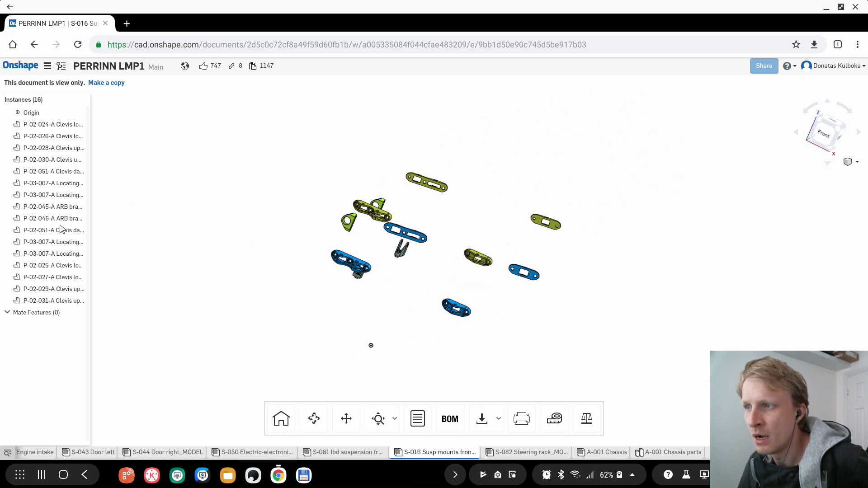
pyautogui.click(51, 288)
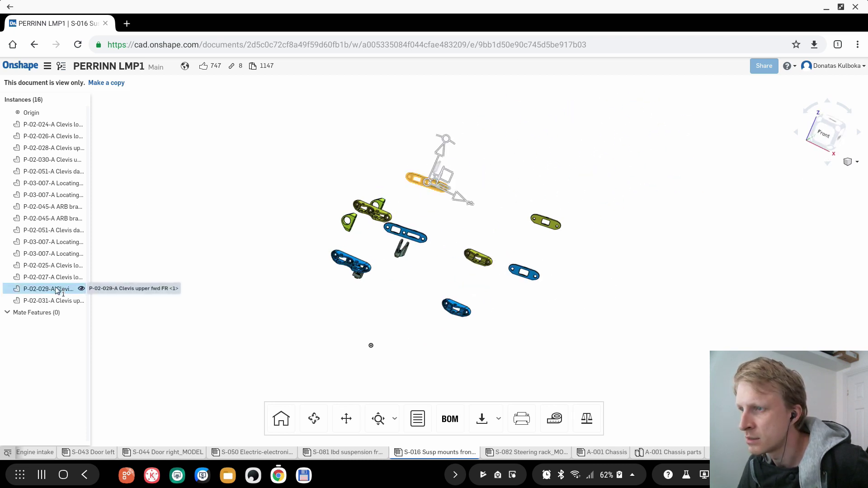
pyautogui.scroll(-10, 4, 452)
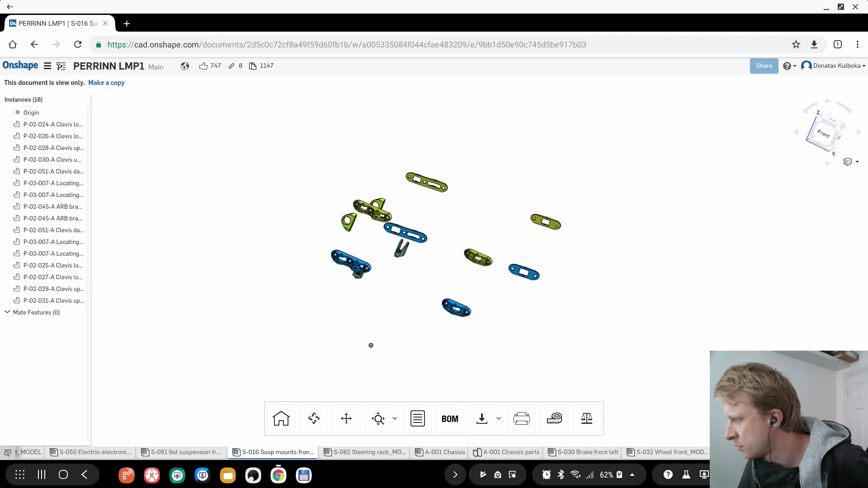
# List all of the document's tabs with thumbnails, find S-083 Upright RL_MODEL and open it
pyautogui.click(5, 452)
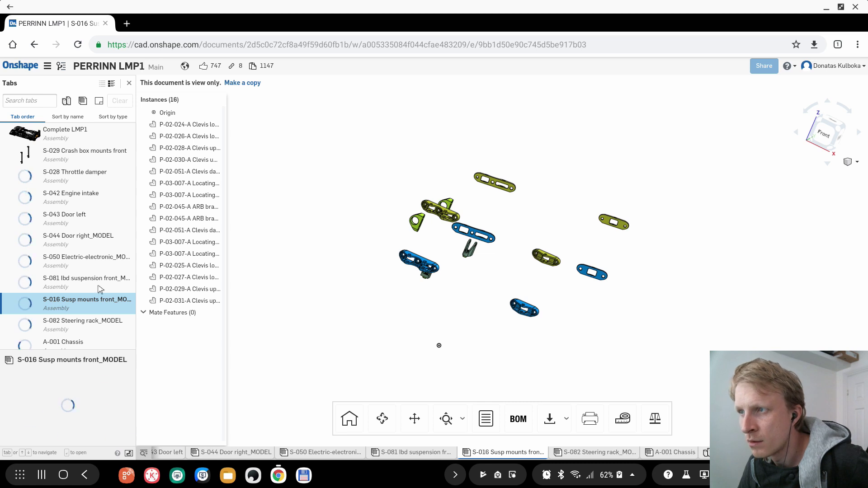
pyautogui.scroll(-5, 75, 231)
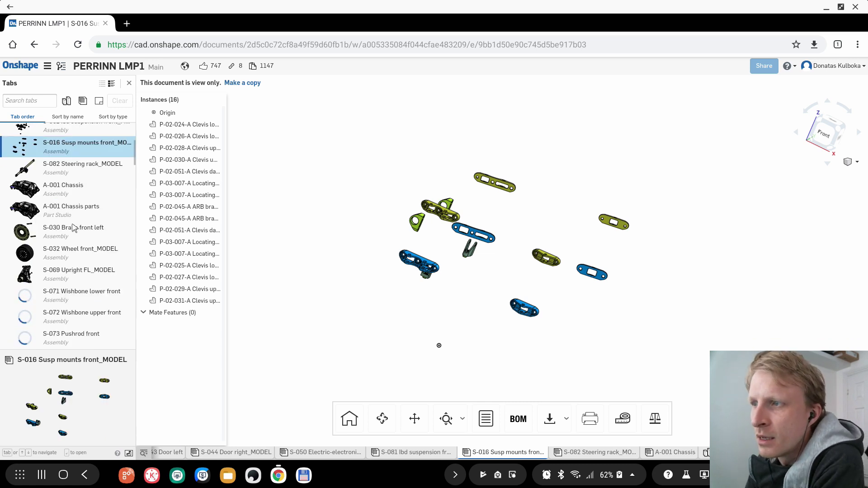
pyautogui.scroll(4, 75, 231)
pyautogui.scroll(-5, 61, 215)
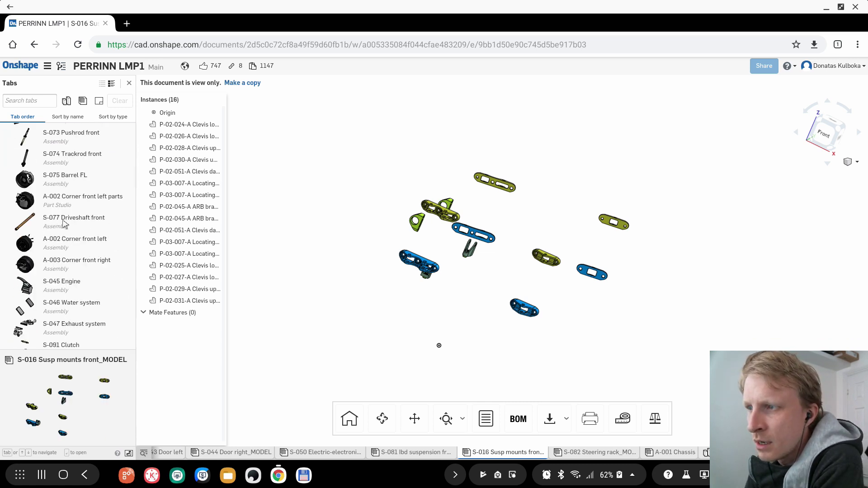
pyautogui.scroll(-10, 64, 223)
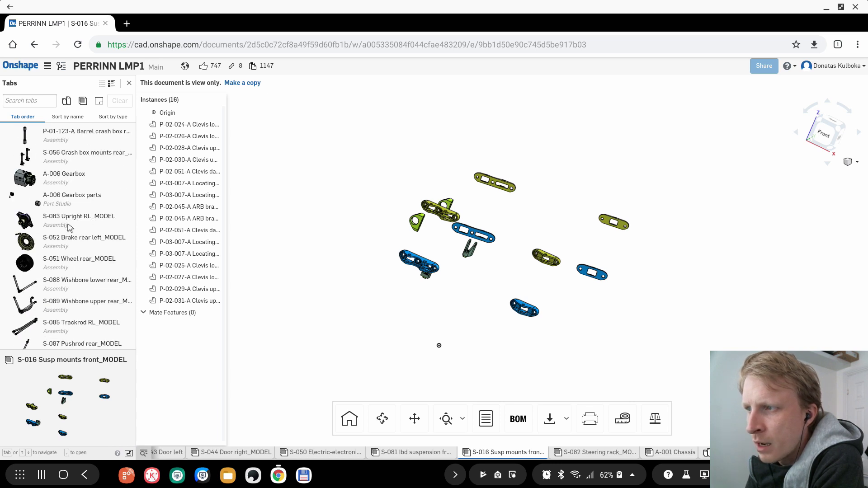
pyautogui.click(71, 226)
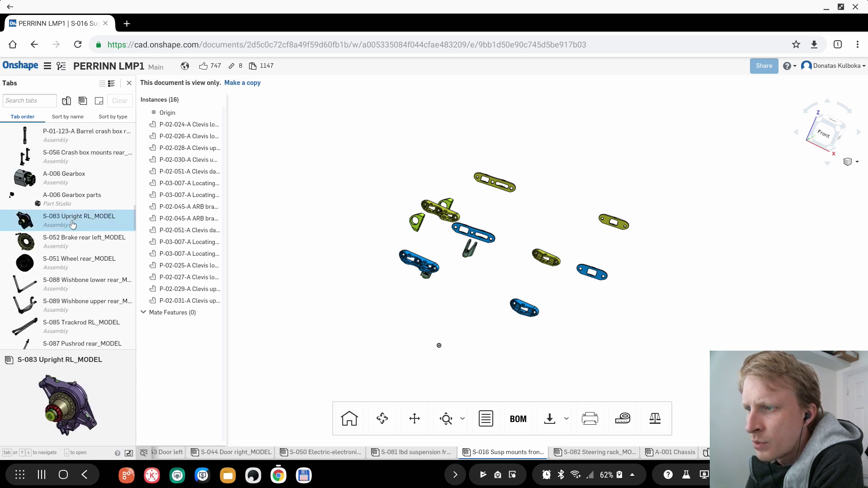
pyautogui.doubleClick(72, 225)
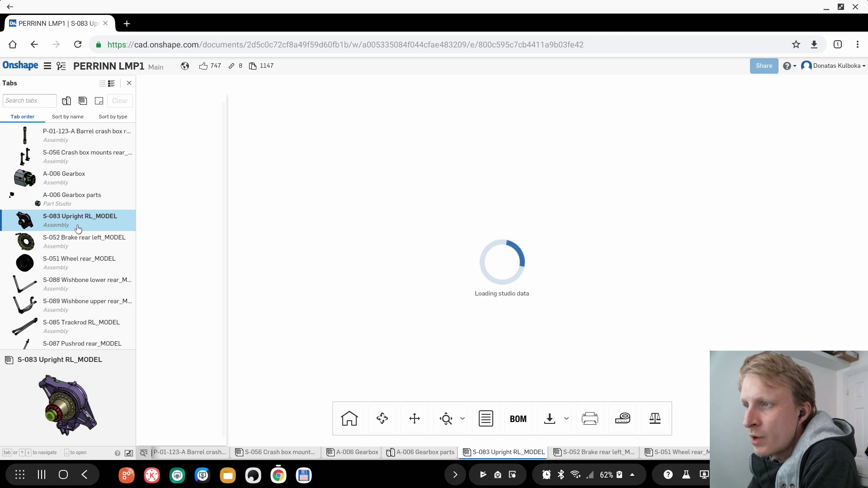
# Browse further through the document's tab list down to the front wing, nose box and FWEP assemblies
pyautogui.scroll(-4, 88, 244)
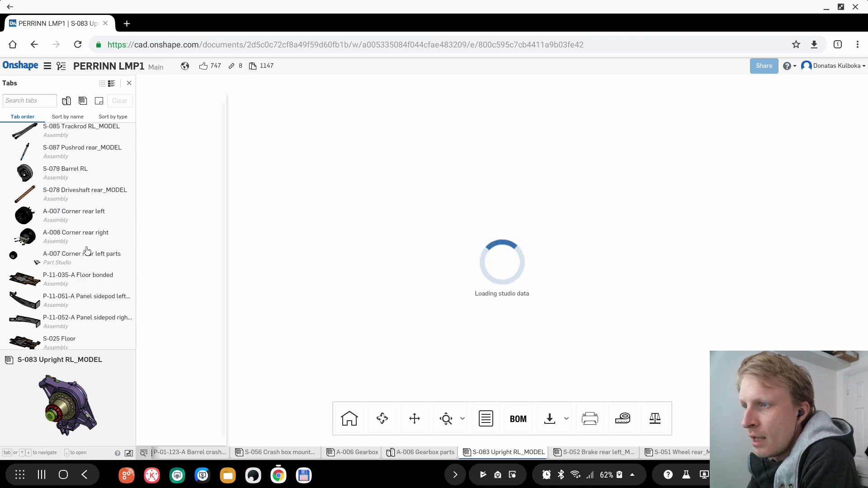
pyautogui.scroll(-5, 90, 246)
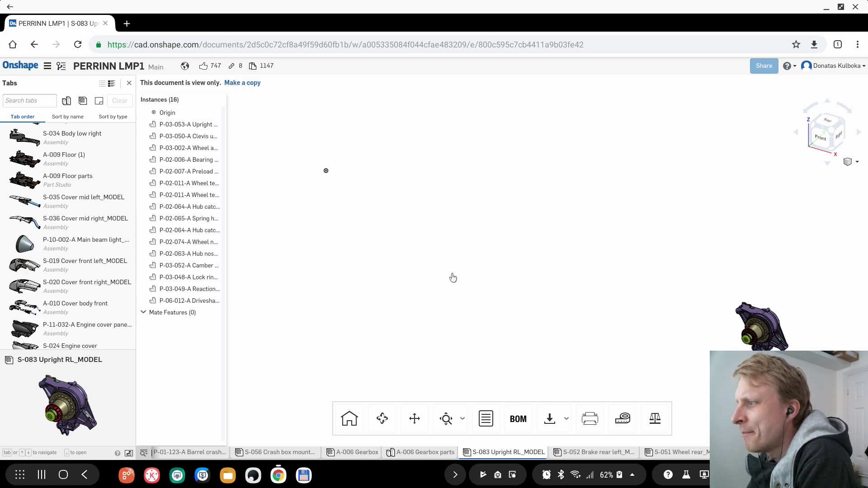
pyautogui.moveTo(506, 248); pyautogui.dragTo(135, 277, button='right')
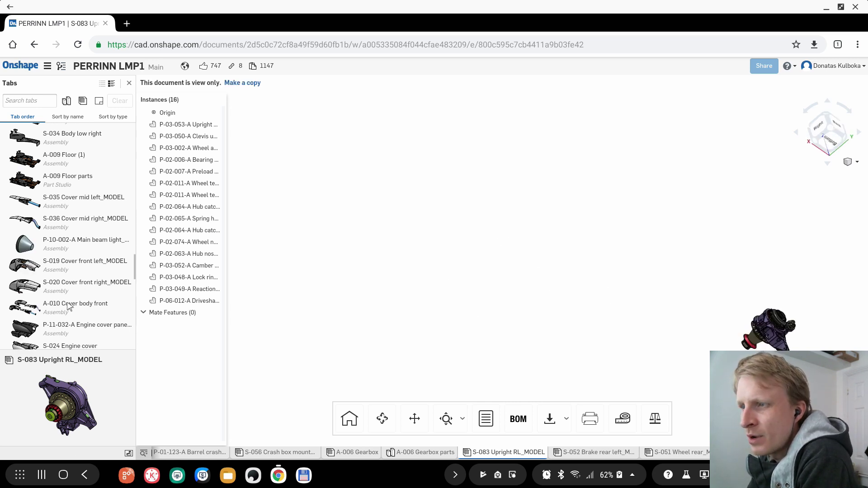
pyautogui.scroll(-5, 59, 280)
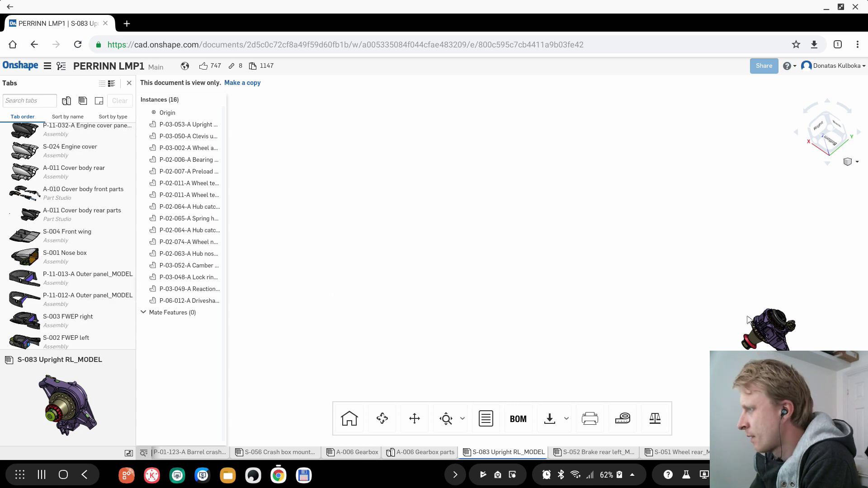
# Examine the rear left upright assembly from several angles, including a close-up of the orange slotted ring around its hub
pyautogui.moveTo(750, 321)
pyautogui.mouseDown(button='right')
pyautogui.moveTo(765, 337)
pyautogui.moveTo(732, 349)
pyautogui.mouseUp(button='right')
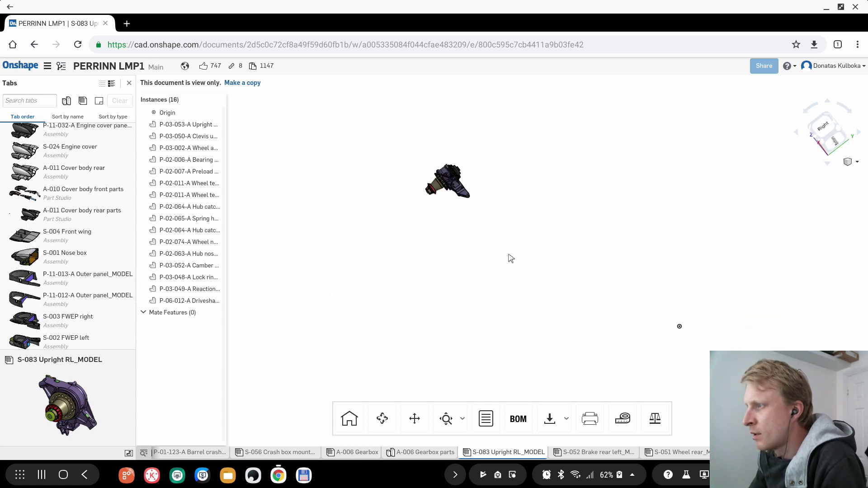
pyautogui.moveTo(511, 259); pyautogui.dragTo(452, 183, button='right')
pyautogui.scroll(10, 452, 182)
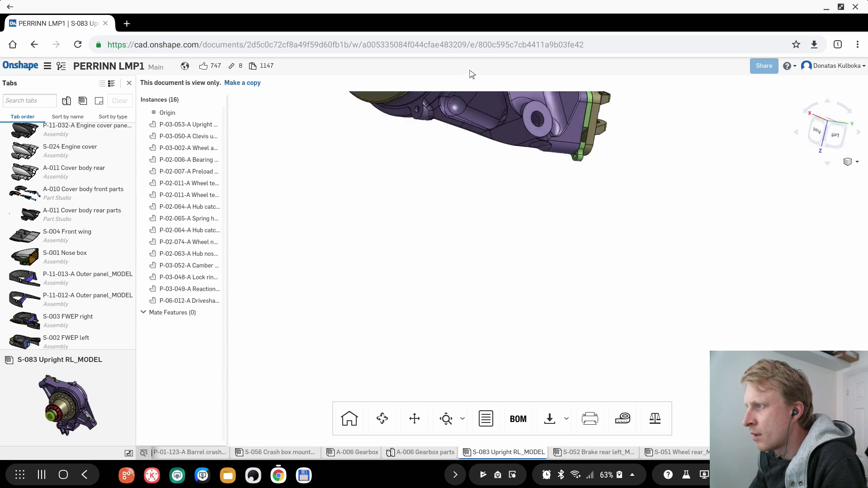
pyautogui.scroll(-10, 501, 199)
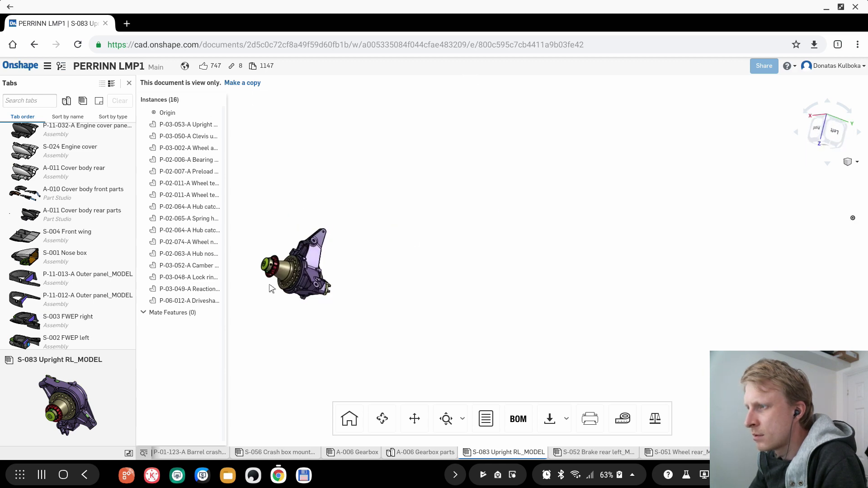
pyautogui.scroll(5, 290, 272)
pyautogui.moveTo(322, 203); pyautogui.dragTo(324, 268, button='right')
pyautogui.scroll(3, 324, 268)
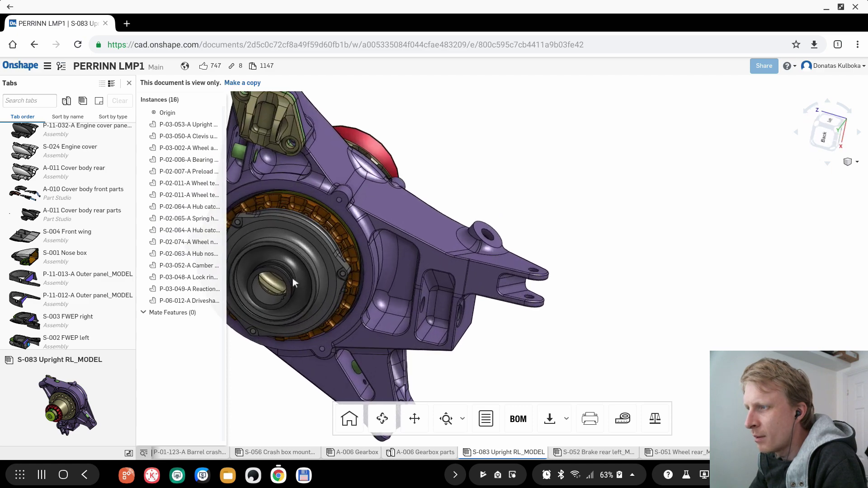
pyautogui.scroll(5, 292, 278)
pyautogui.moveTo(257, 261); pyautogui.dragTo(307, 197, button='right')
pyautogui.scroll(5, 343, 164)
pyautogui.moveTo(354, 180); pyautogui.dragTo(354, 208, button='right')
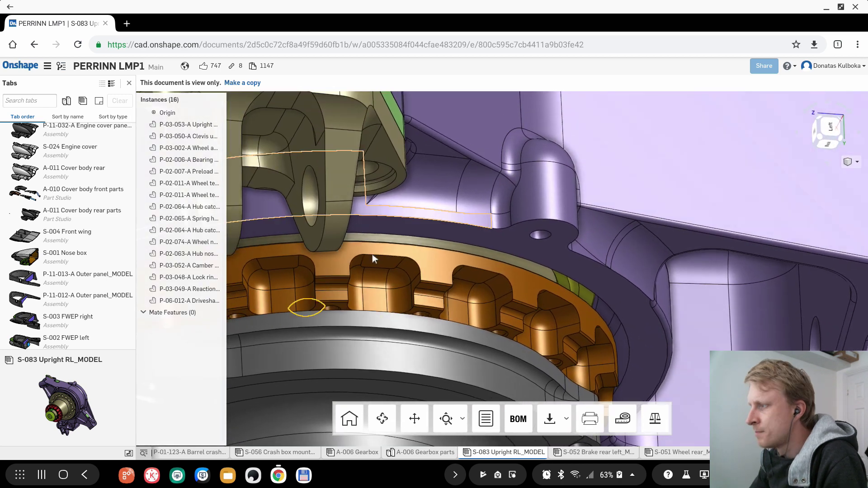
# Return to the documents overview and open the AA battery document from My Onshape
pyautogui.click(21, 67)
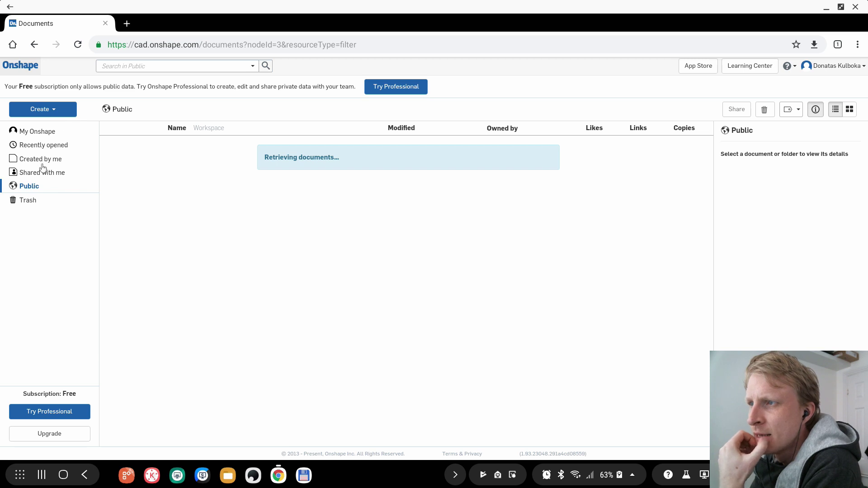
pyautogui.click(39, 134)
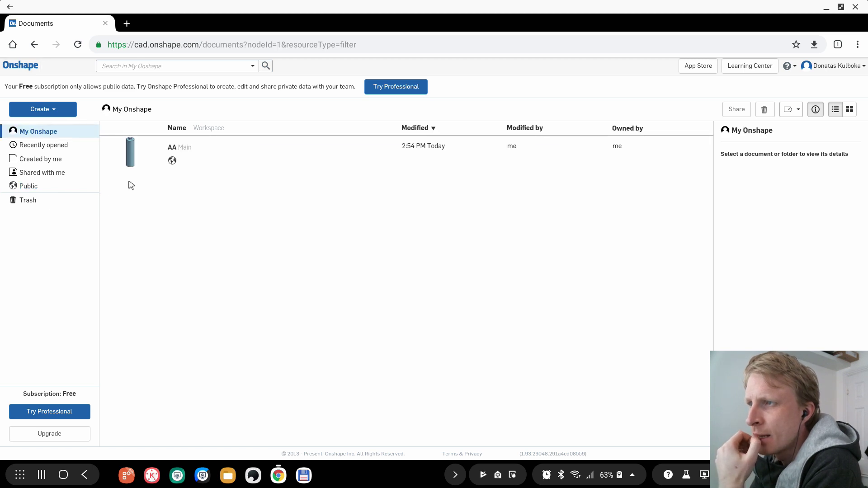
pyautogui.doubleClick(130, 245)
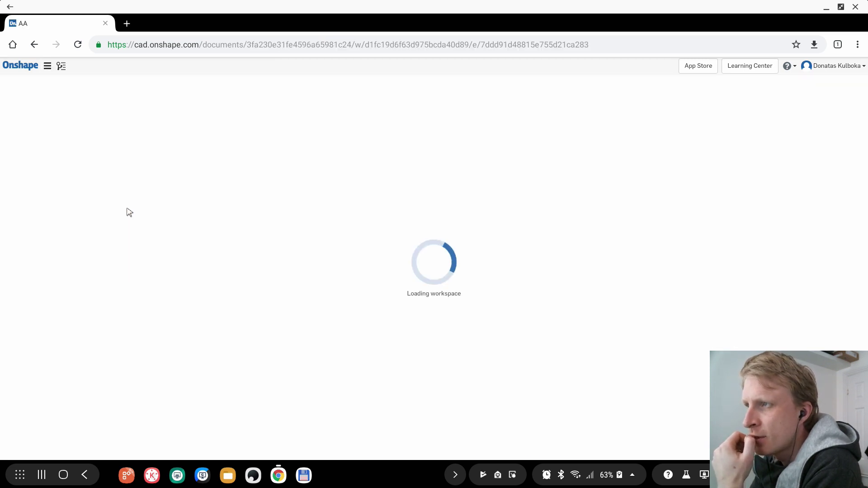
# Check which document-level commands are available for the AA document and dismiss the list
pyautogui.click(47, 68)
pyautogui.click(47, 70)
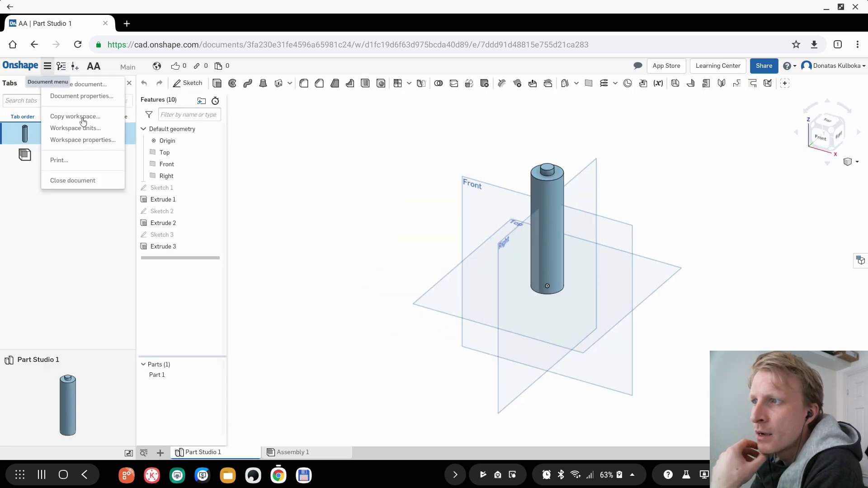
pyautogui.click(248, 69)
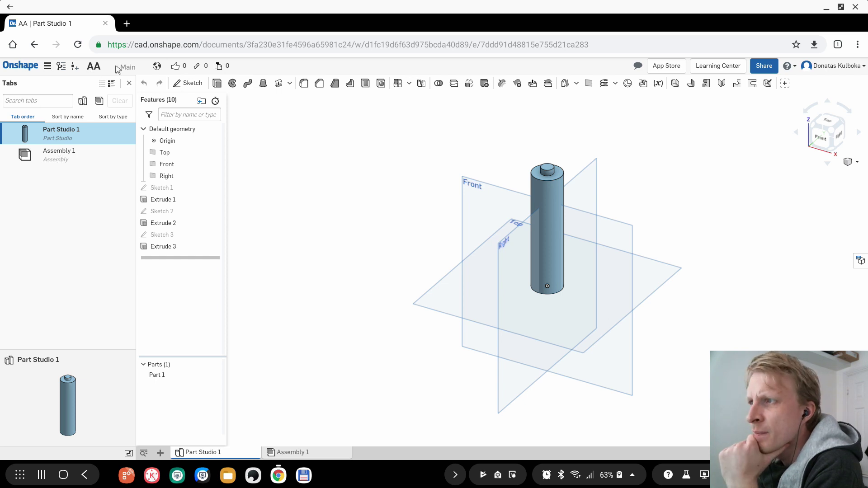
# Show the AA document's versions and history and view the Start version
pyautogui.click(61, 66)
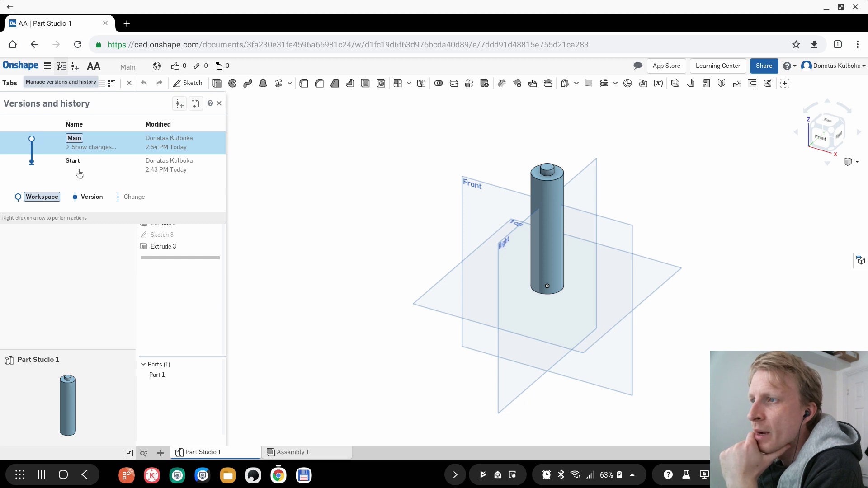
pyautogui.click(115, 166)
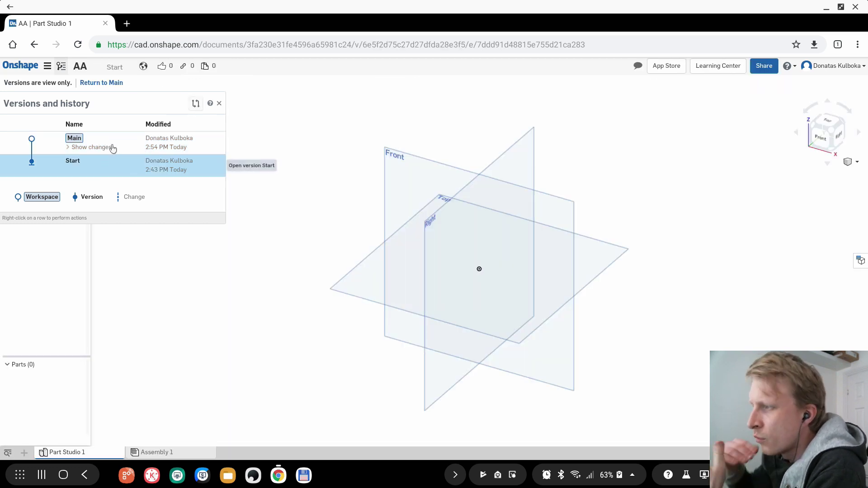
# Expand the changes under Main, view the model at the Extrude 1 and Sketch 2 insertions, and close the history
pyautogui.click(112, 148)
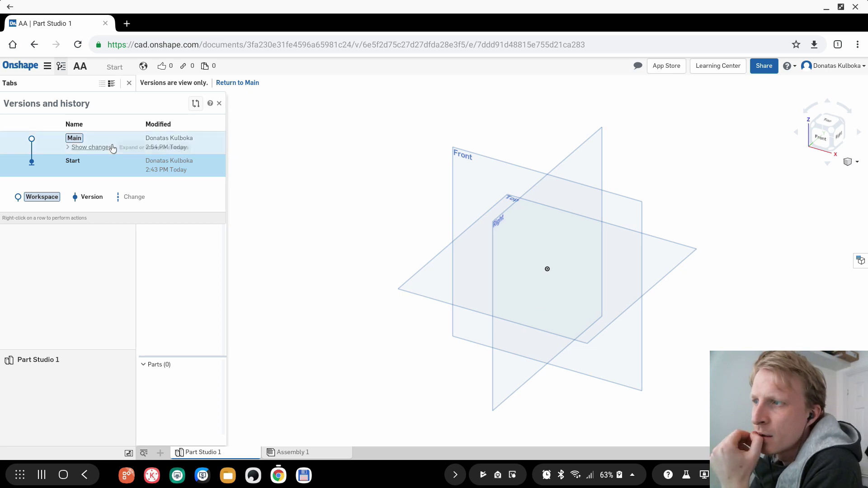
pyautogui.click(102, 217)
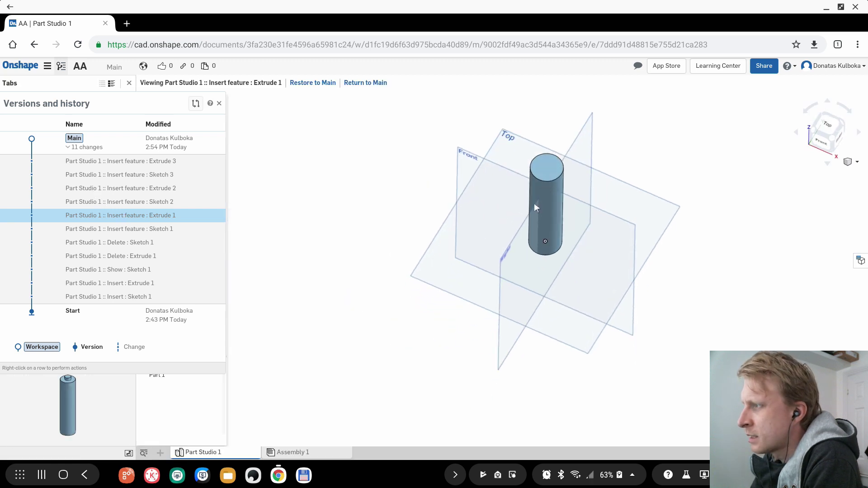
pyautogui.click(162, 203)
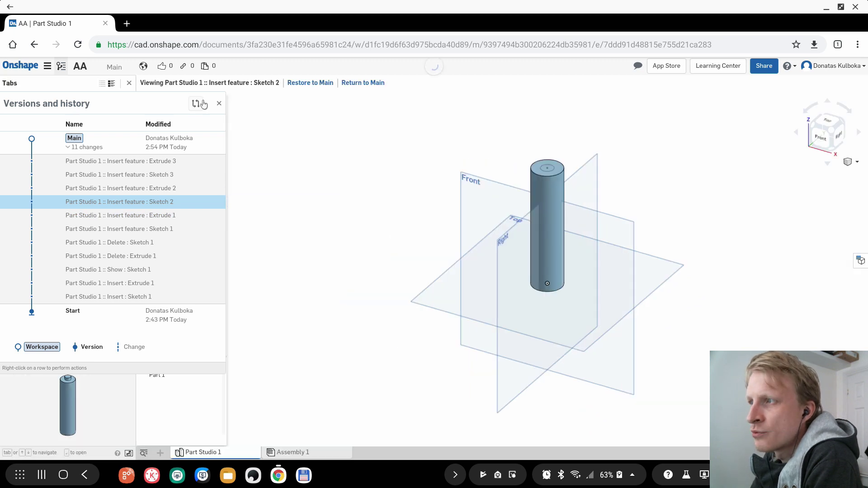
pyautogui.click(219, 104)
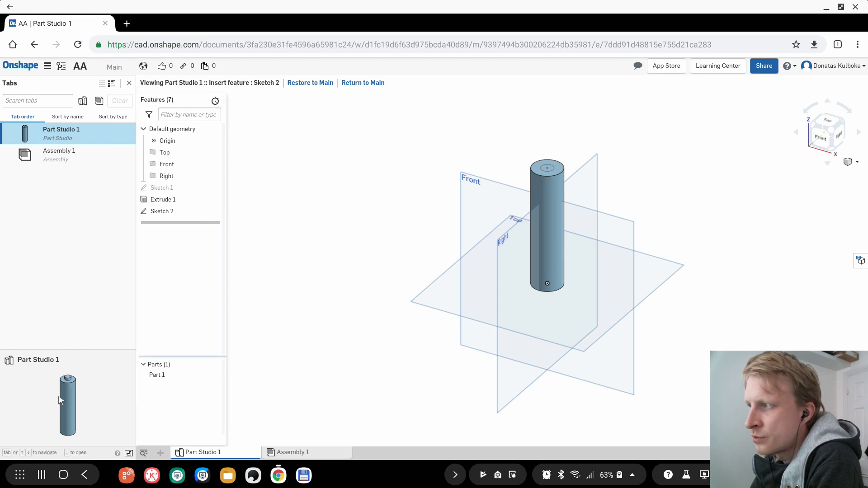
# Leave the AA document for the documents overview and open the share settings of the AA document
pyautogui.click(47, 67)
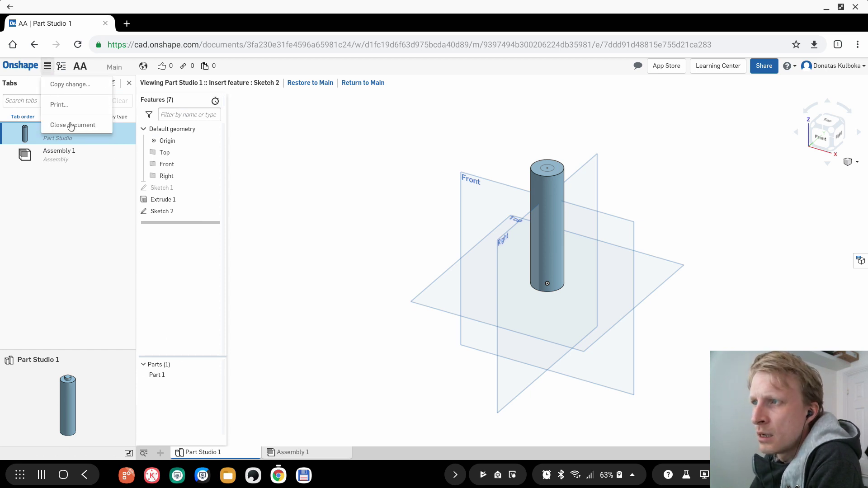
pyautogui.click(20, 65)
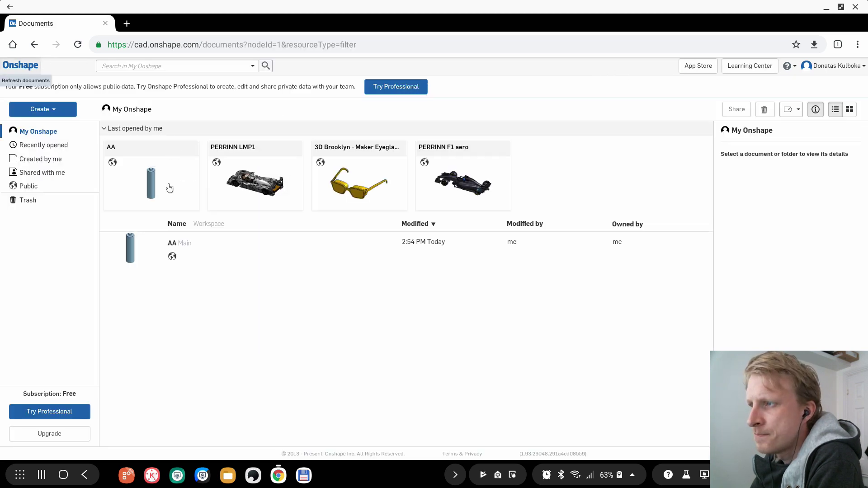
pyautogui.rightClick(167, 188)
pyautogui.rightClick(135, 257)
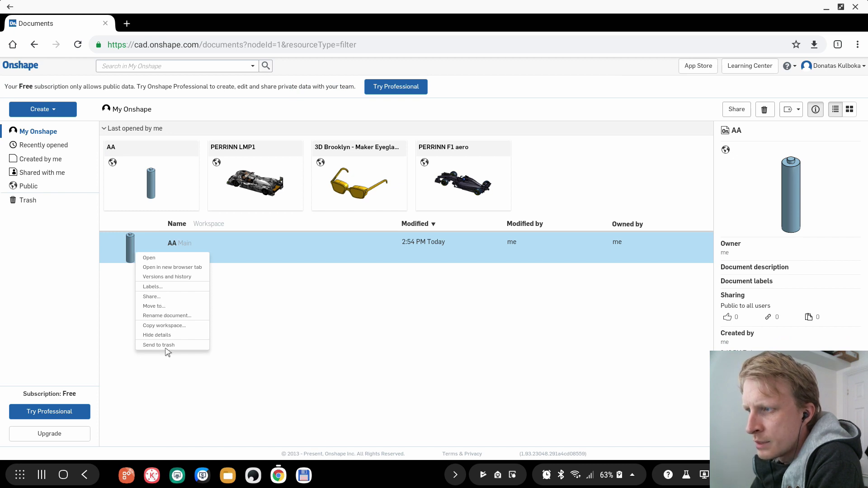
pyautogui.click(151, 297)
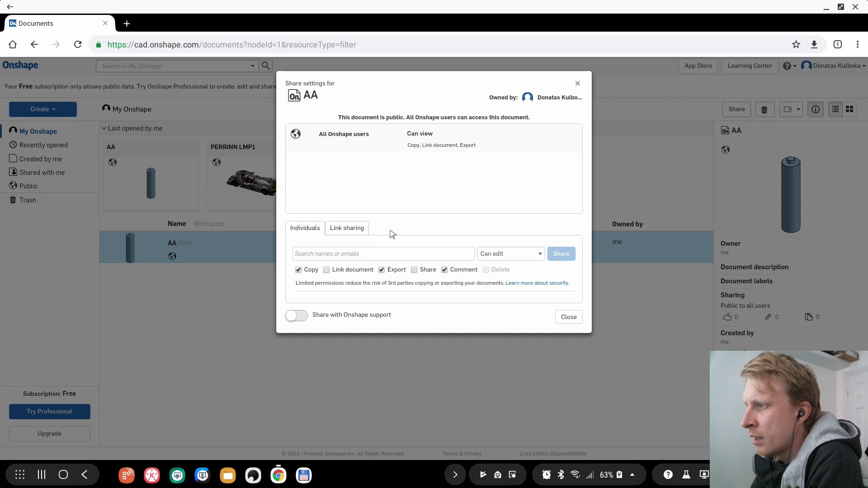
# View the link sharing and individual sharing options for the AA document and close its share settings
pyautogui.click(353, 229)
pyautogui.click(306, 232)
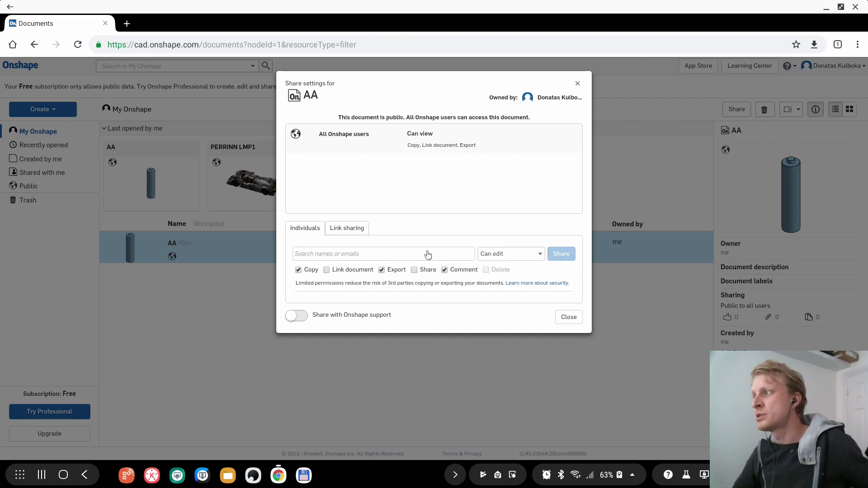
pyautogui.click(574, 317)
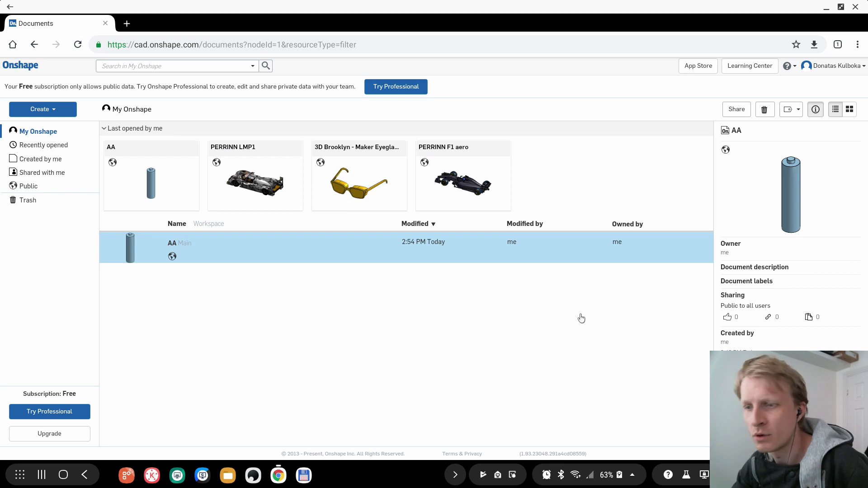
# Hide Chrome, switch to the second browser, maximize its window and load its Google home page
pyautogui.click(241, 46)
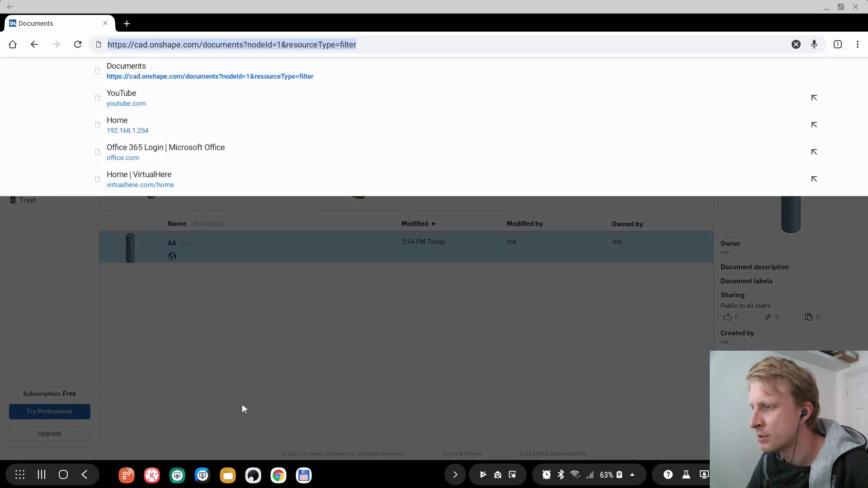
pyautogui.click(271, 473)
pyautogui.click(202, 475)
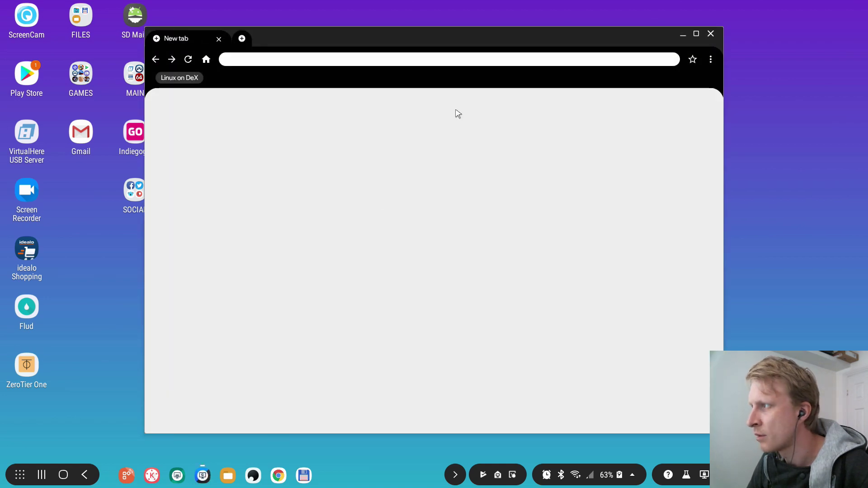
pyautogui.click(696, 34)
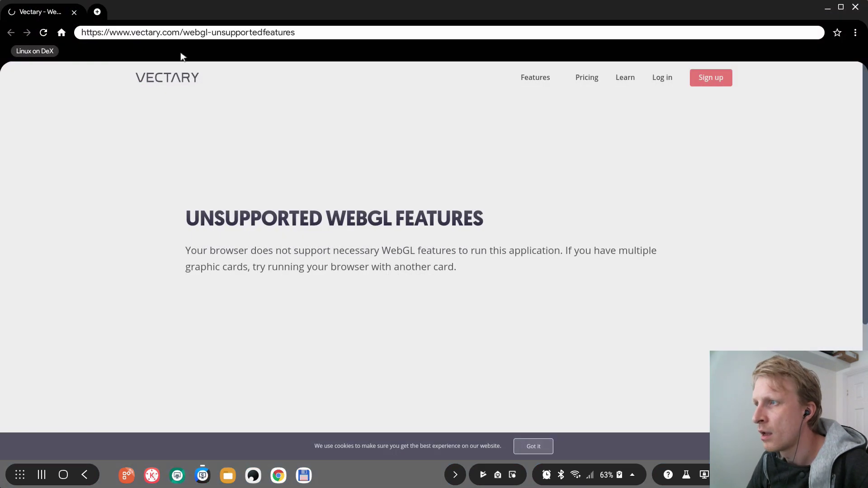
pyautogui.click(64, 35)
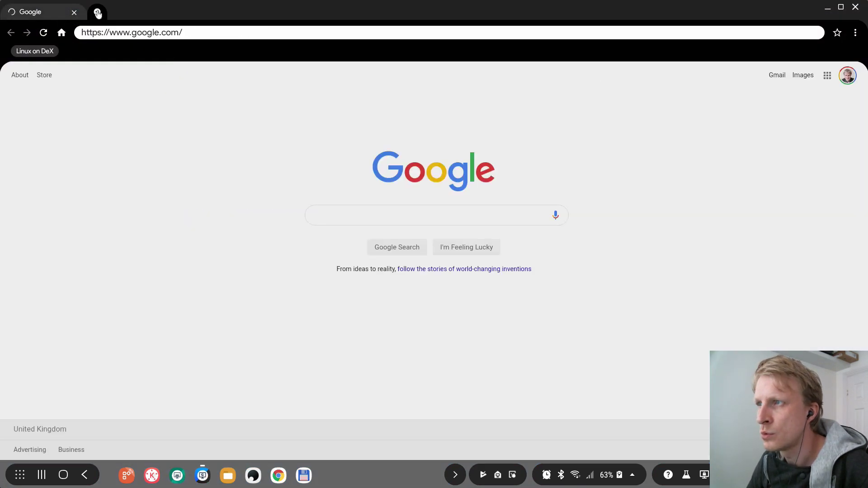
pyautogui.click(97, 12)
pyautogui.click(113, 34)
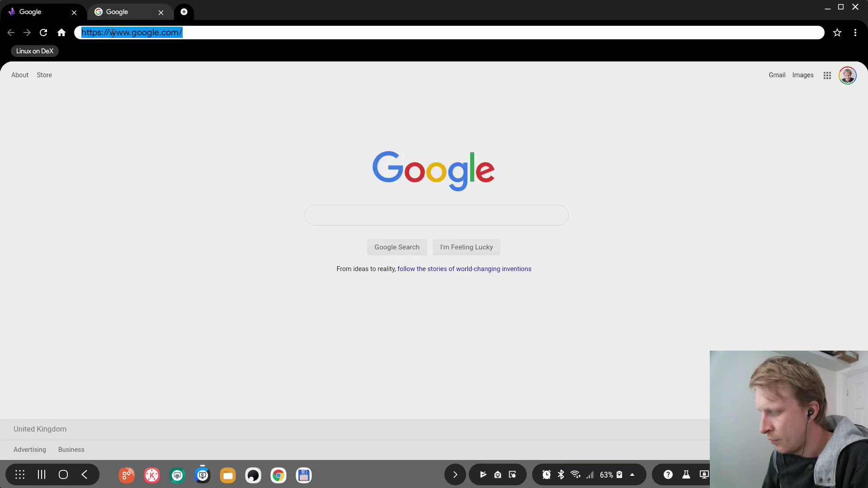
pyautogui.write('onshapew')
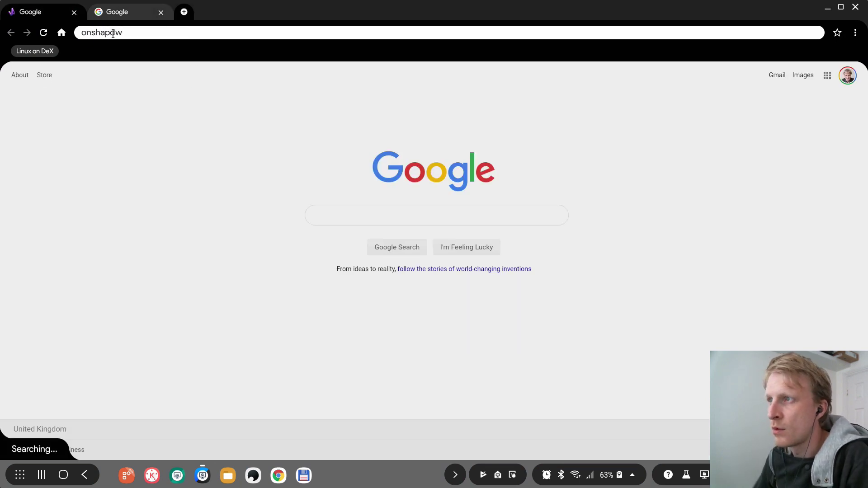
pyautogui.press('Return')
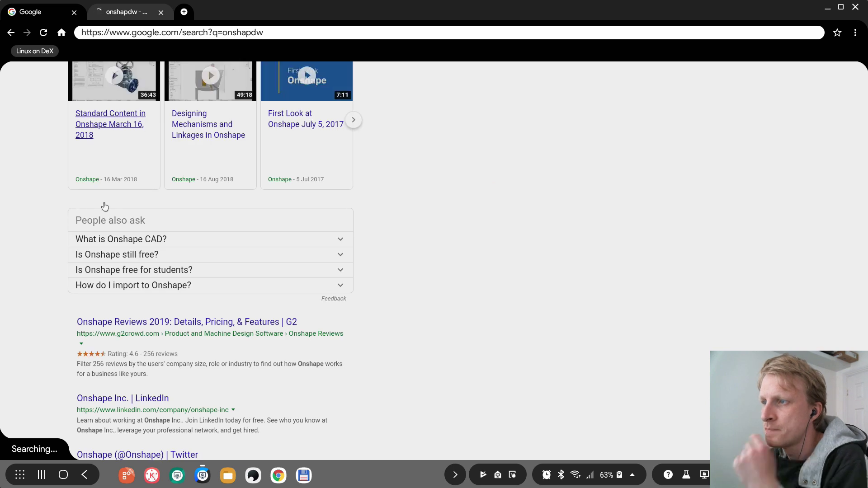
pyautogui.click(149, 181)
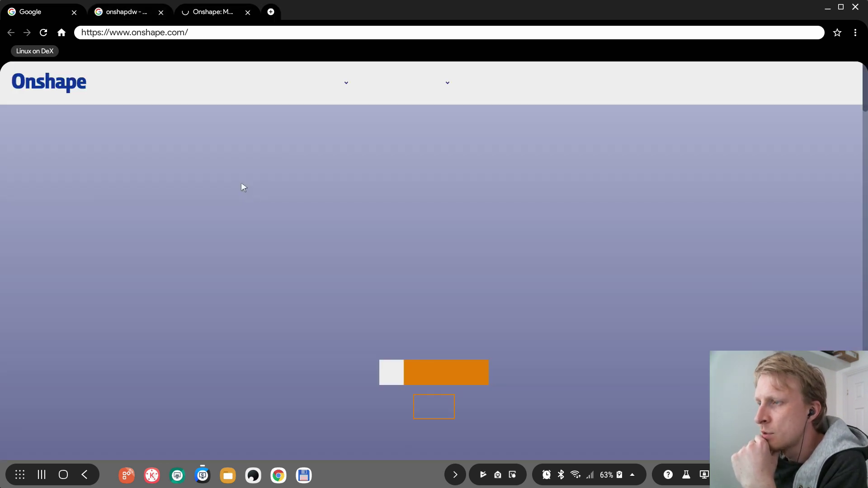
# Show the Onshape website in full screen and look through its home page
pyautogui.press('F11')
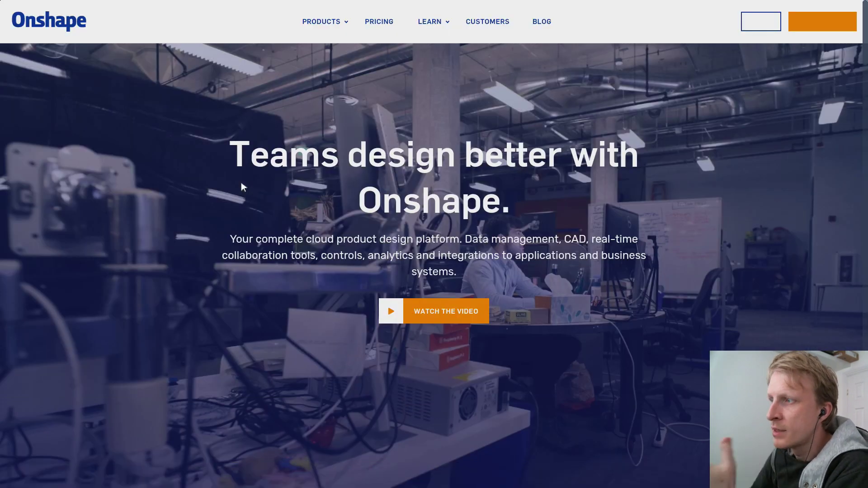
pyautogui.scroll(-10, 607, 52)
pyautogui.scroll(10, 607, 52)
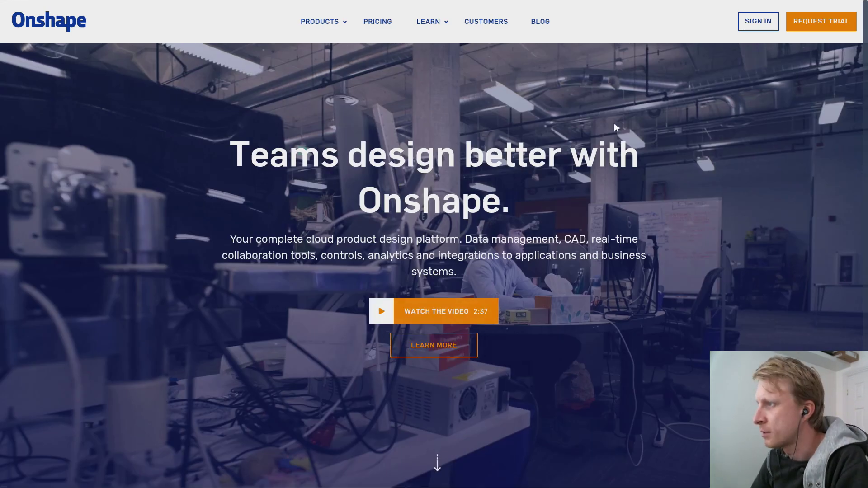
# Leave full screen and close the second browser with its Onshape and search tabs, and bring up Chrome and close it too
pyautogui.press('F11')
pyautogui.hotkey('ctrl', 'w')
pyautogui.hotkey('alt', 'Left')
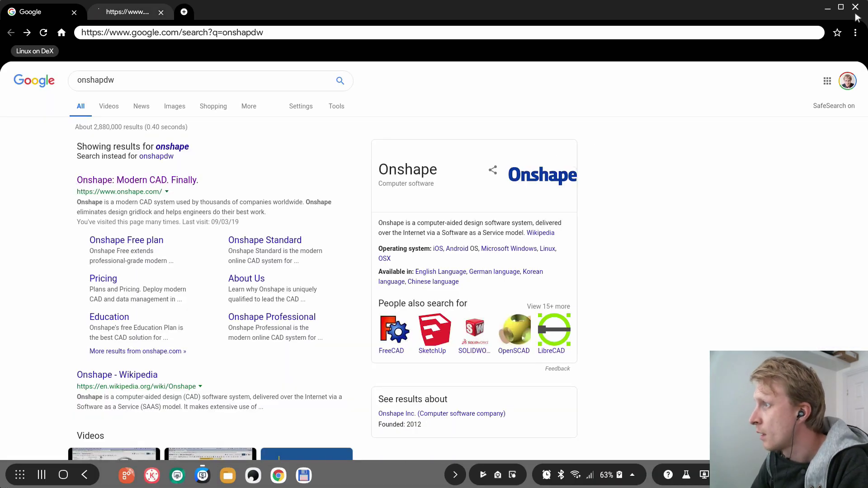
pyautogui.hotkey('ctrl', 'w')
pyautogui.hotkey('ctrl', 'w')
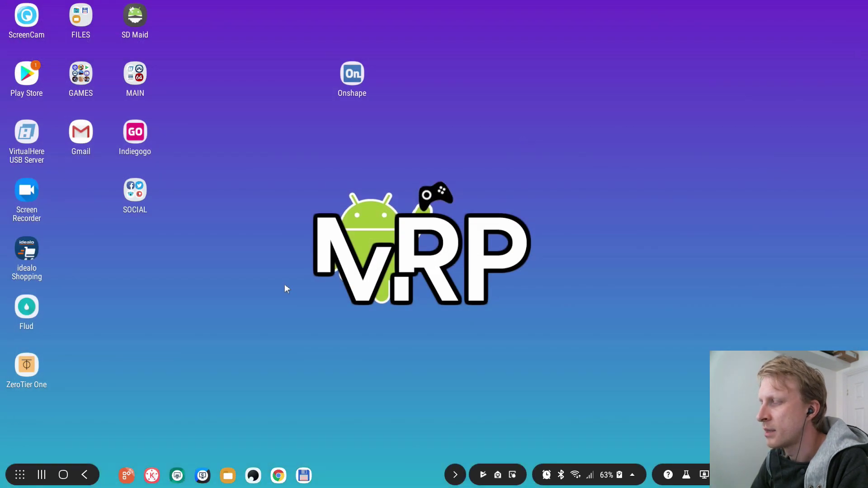
pyautogui.click(277, 477)
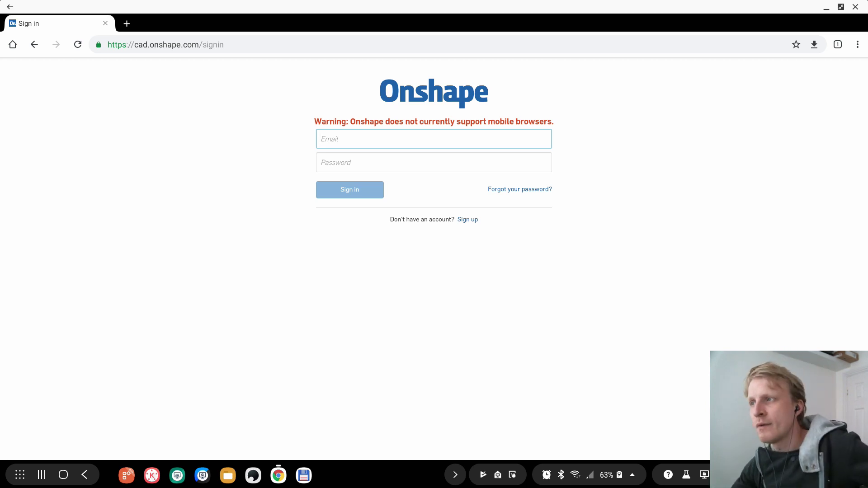
pyautogui.click(855, 7)
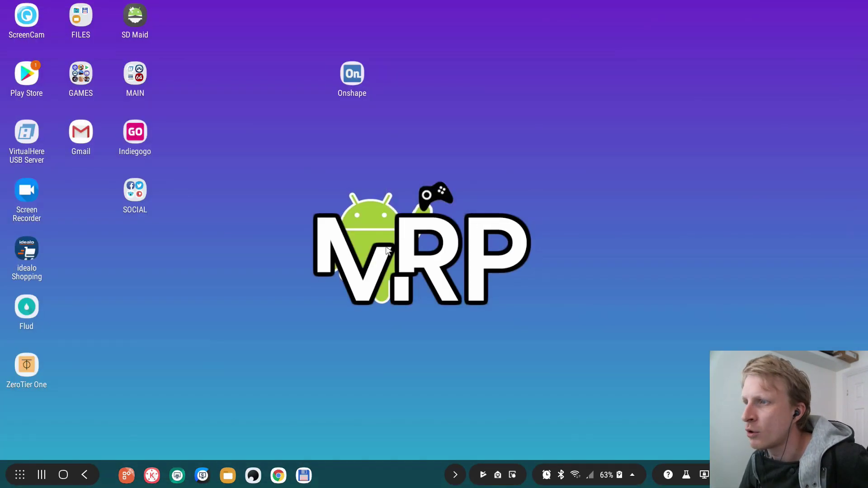